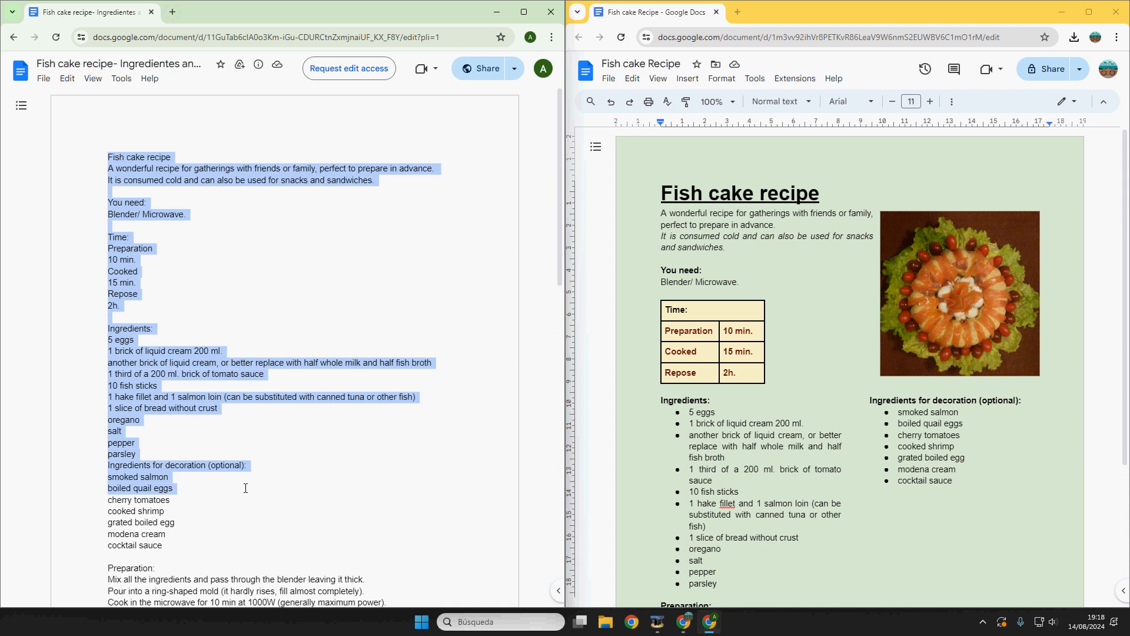
Step: Maximize the finished Fish cake Recipe window and scroll through it from title to preparation
{"action": "left_click", "coordinate": [1089, 21]}
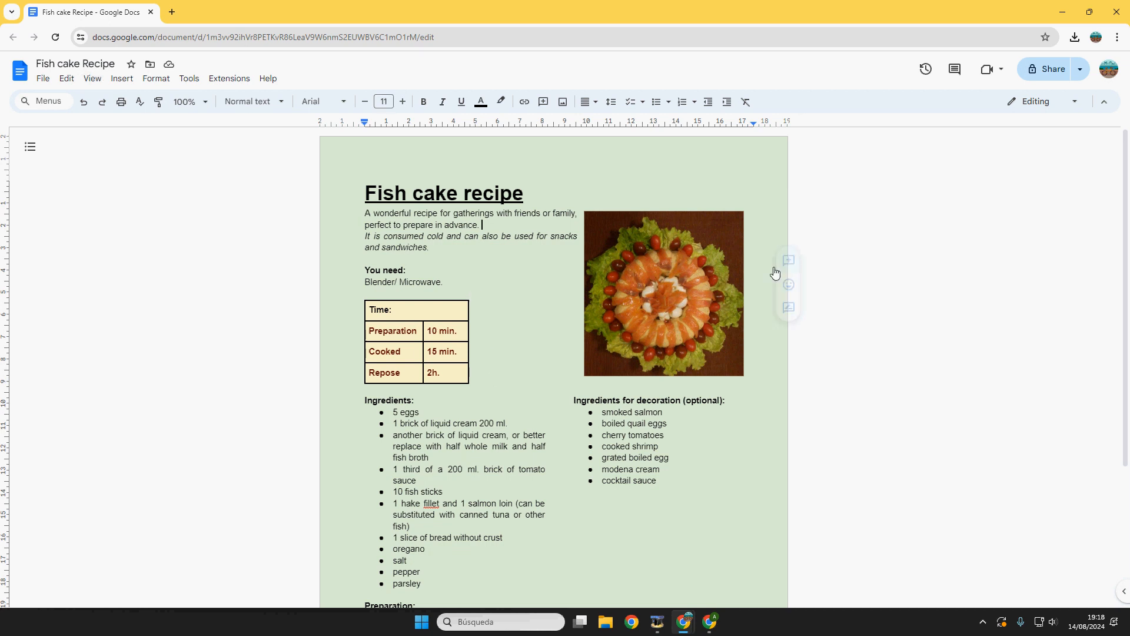
{"action": "scroll", "coordinate": [423, 241], "scroll_direction": "down", "scroll_amount": 5}
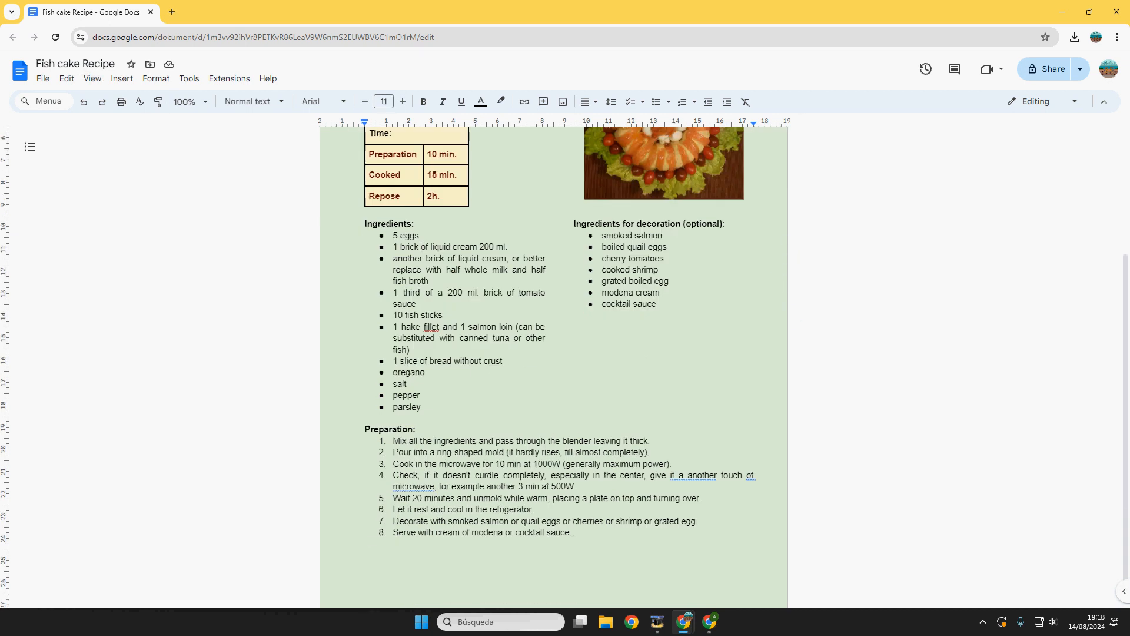
{"action": "scroll", "coordinate": [427, 251], "scroll_direction": "up", "scroll_amount": 5}
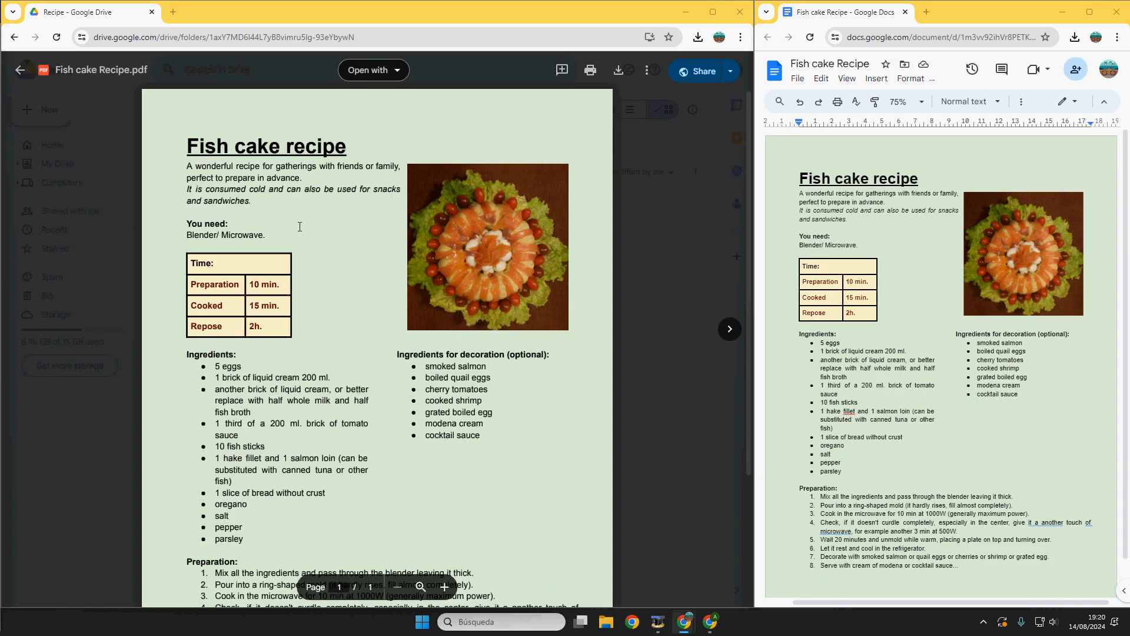
{"action": "scroll", "coordinate": [299, 227], "scroll_direction": "down", "scroll_amount": 5}
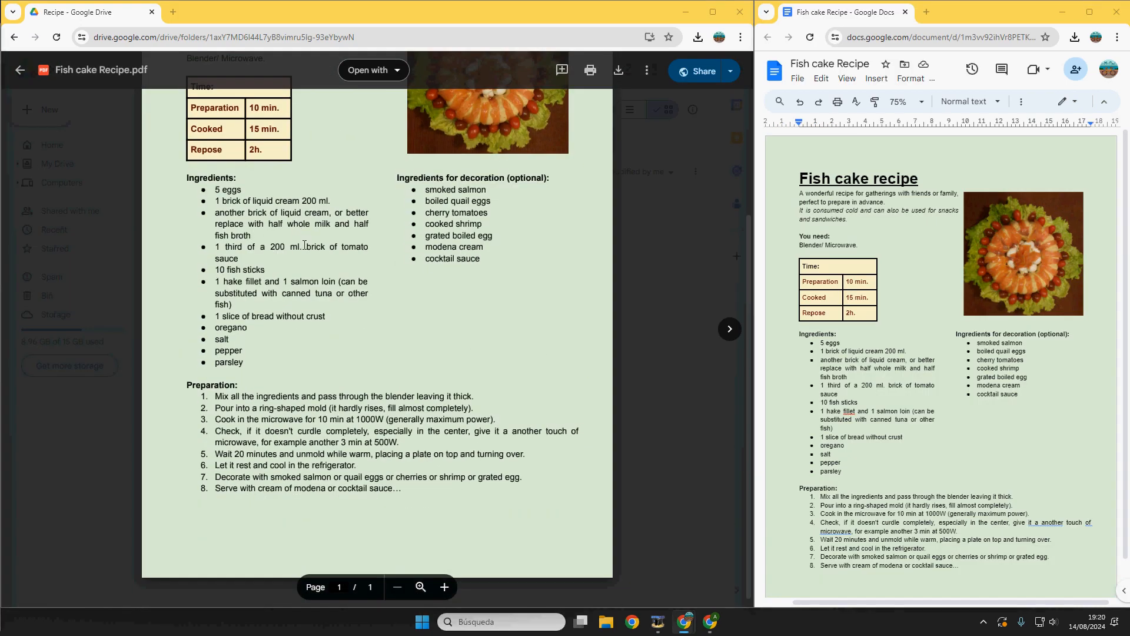
{"action": "scroll", "coordinate": [334, 181], "scroll_direction": "up", "scroll_amount": 5}
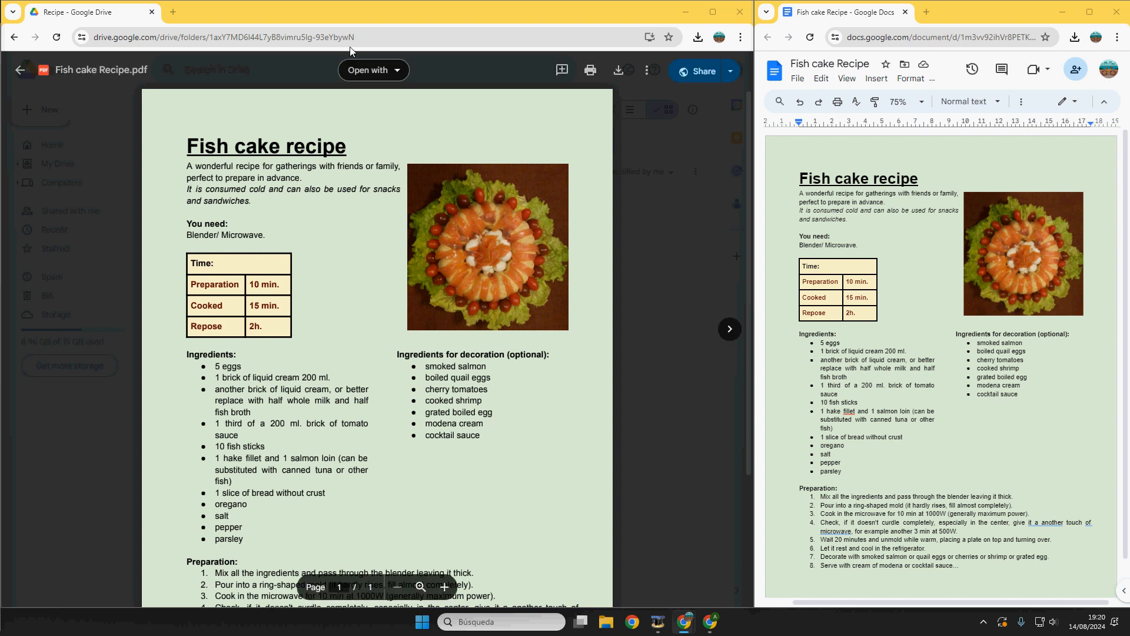
{"action": "left_click", "coordinate": [372, 38]}
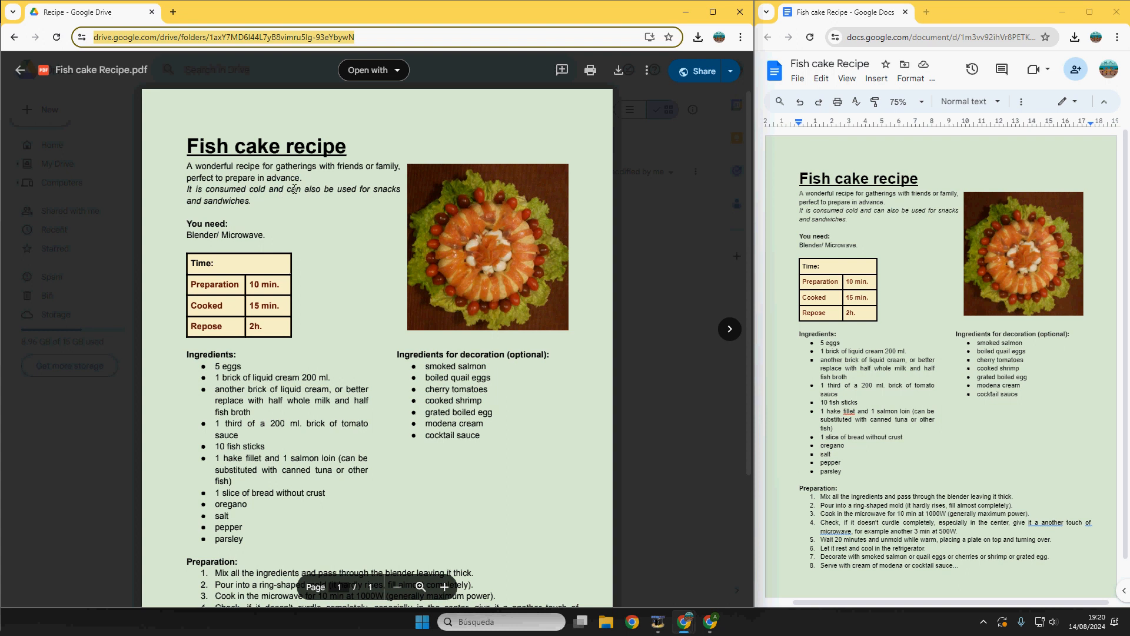
{"action": "left_click", "coordinate": [339, 178]}
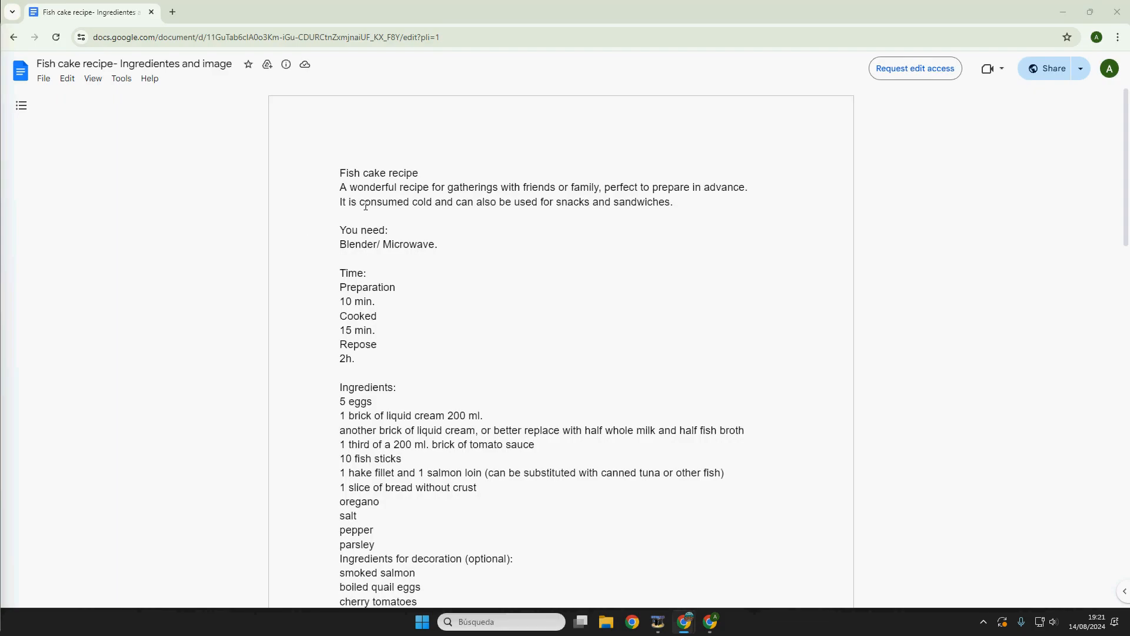
Step: Scroll through the view-only 'Fish cake recipe- Ingredientes and image' document and open its File menu
{"action": "scroll", "coordinate": [370, 211], "scroll_direction": "down", "scroll_amount": 9}
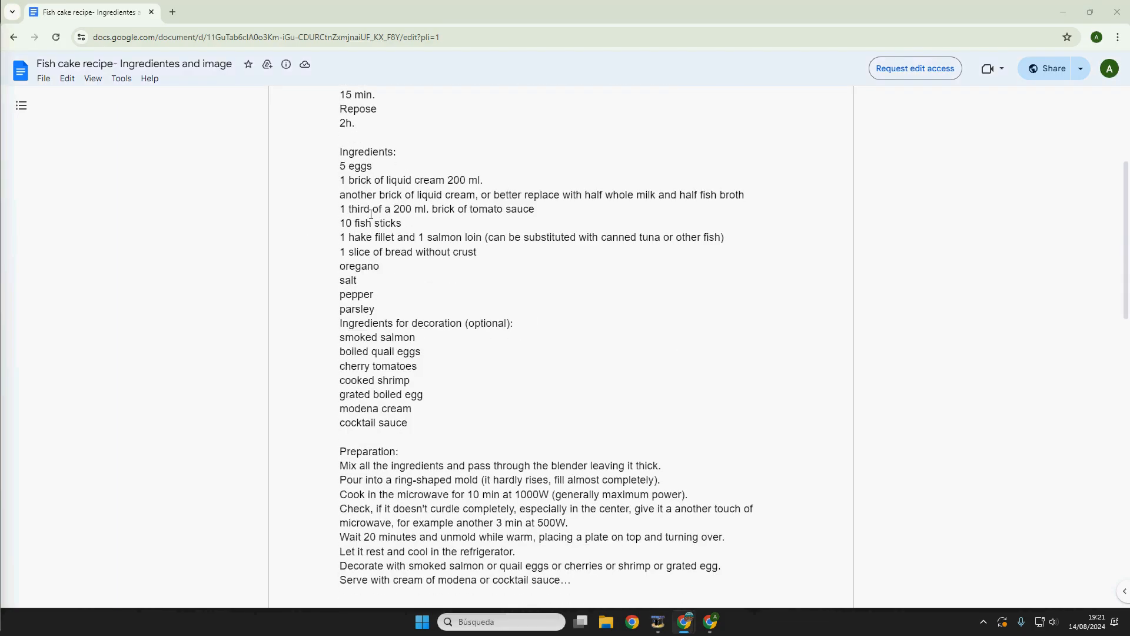
{"action": "scroll", "coordinate": [433, 336], "scroll_direction": "down", "scroll_amount": 4}
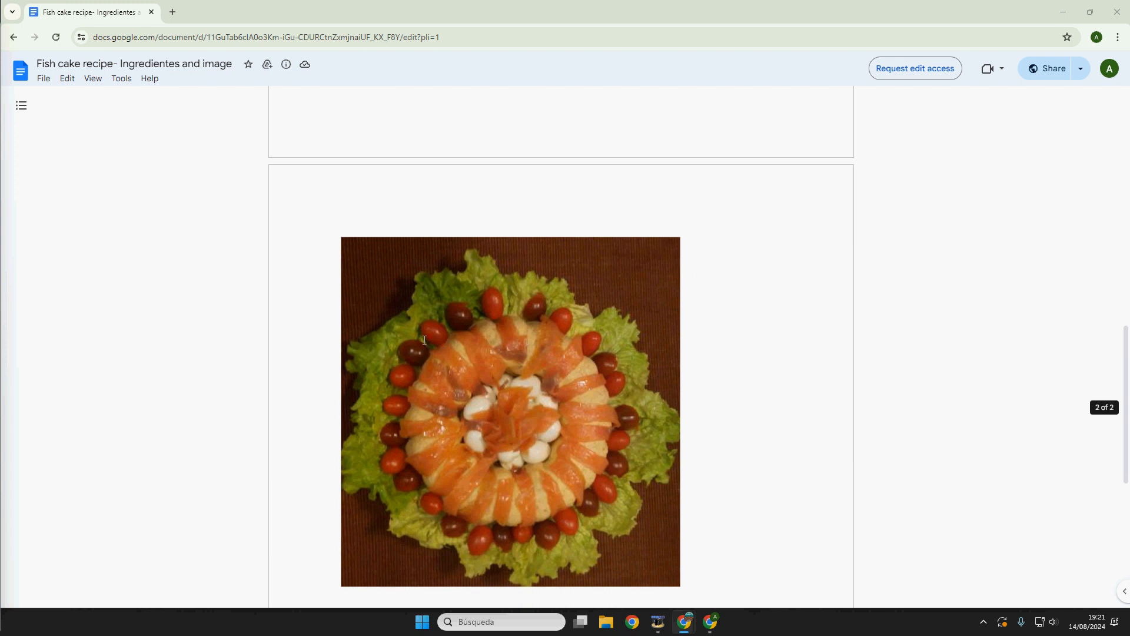
{"action": "scroll", "coordinate": [474, 316], "scroll_direction": "up", "scroll_amount": 5}
{"action": "scroll", "coordinate": [475, 316], "scroll_direction": "up", "scroll_amount": 8}
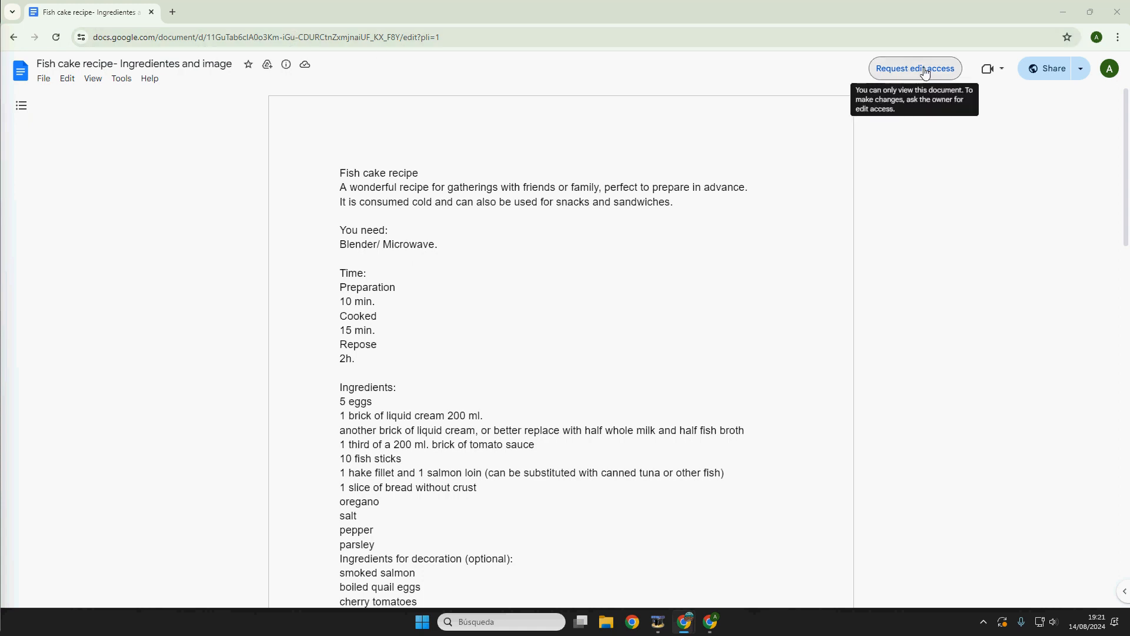
{"action": "left_click", "coordinate": [45, 80]}
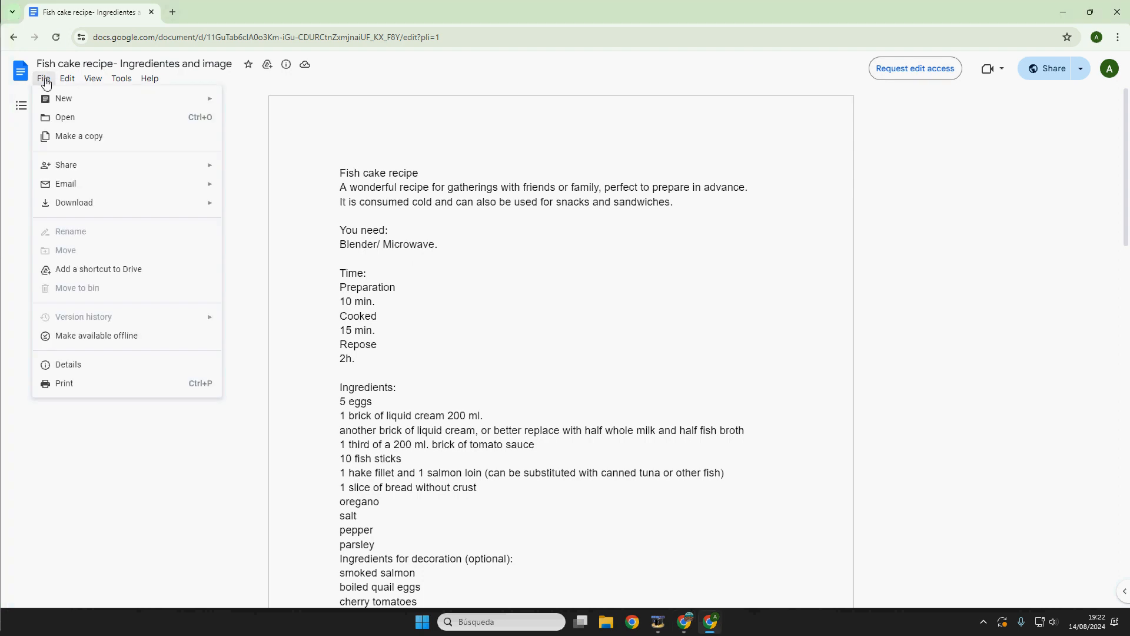
Step: Create an editable copy of the view-only recipe with File > Make a copy
{"action": "left_click", "coordinate": [79, 136]}
{"action": "left_click", "coordinate": [632, 407]}
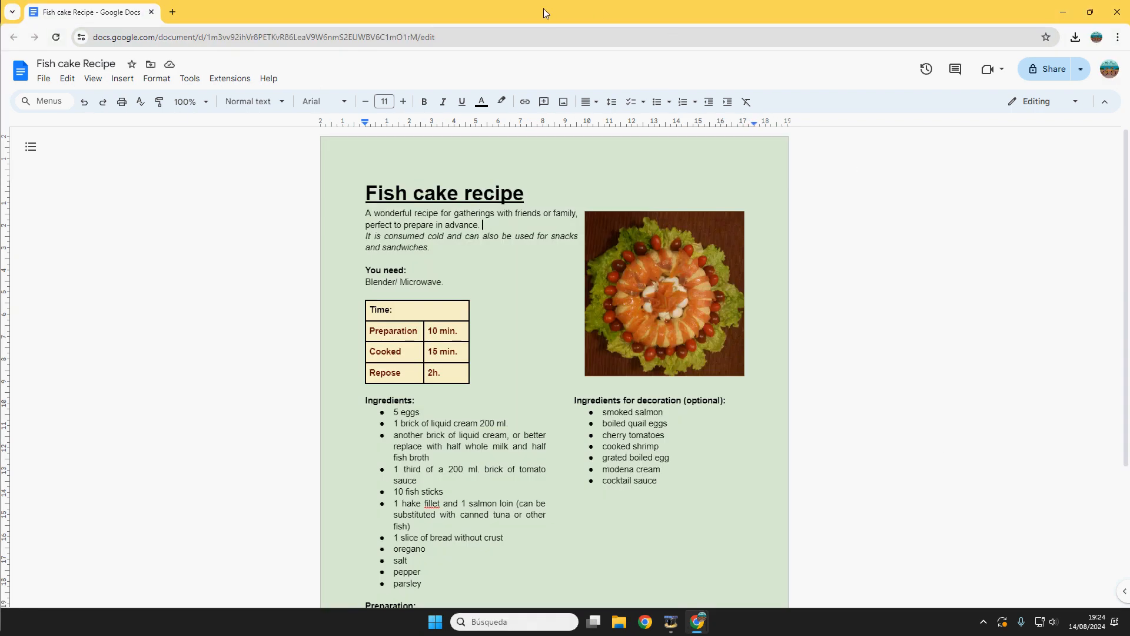
Step: Snap the editable copy to the left half and the finished document bottom-right, fitting the PDF page
{"action": "left_click_drag", "start_coordinate": [543, 8], "coordinate": [610, 31]}
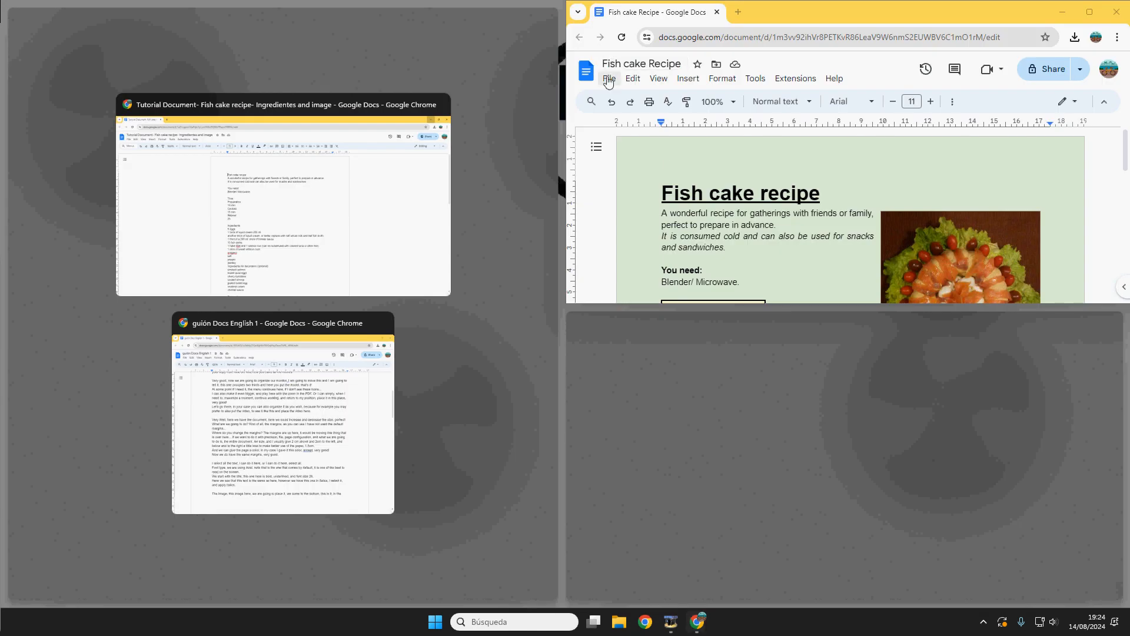
{"action": "left_click", "coordinate": [317, 211]}
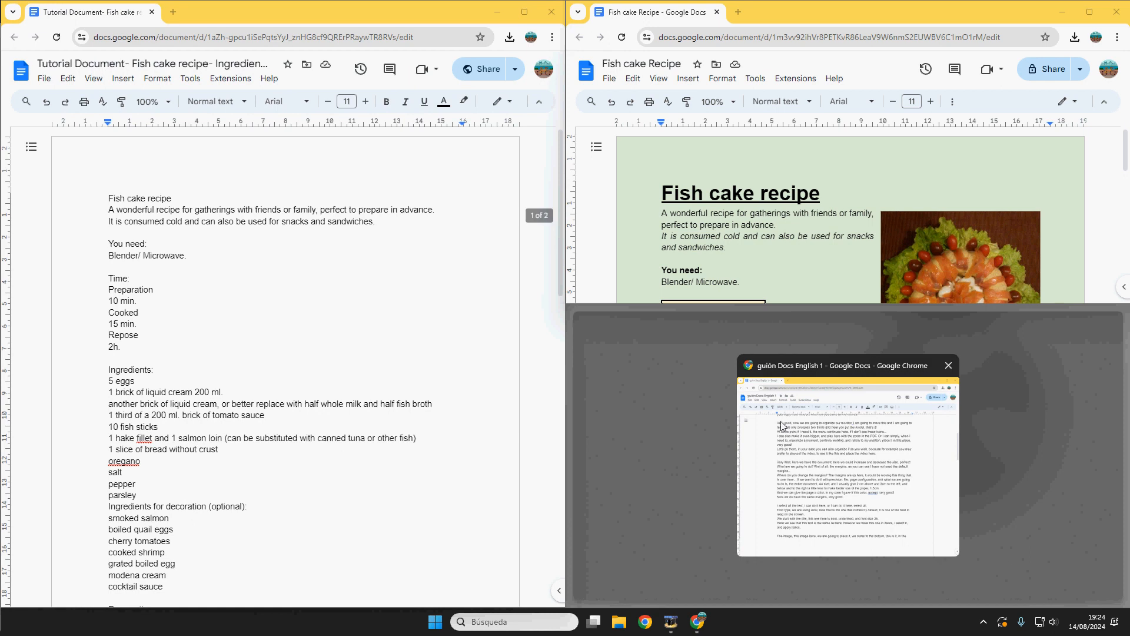
{"action": "left_click", "coordinate": [845, 440]}
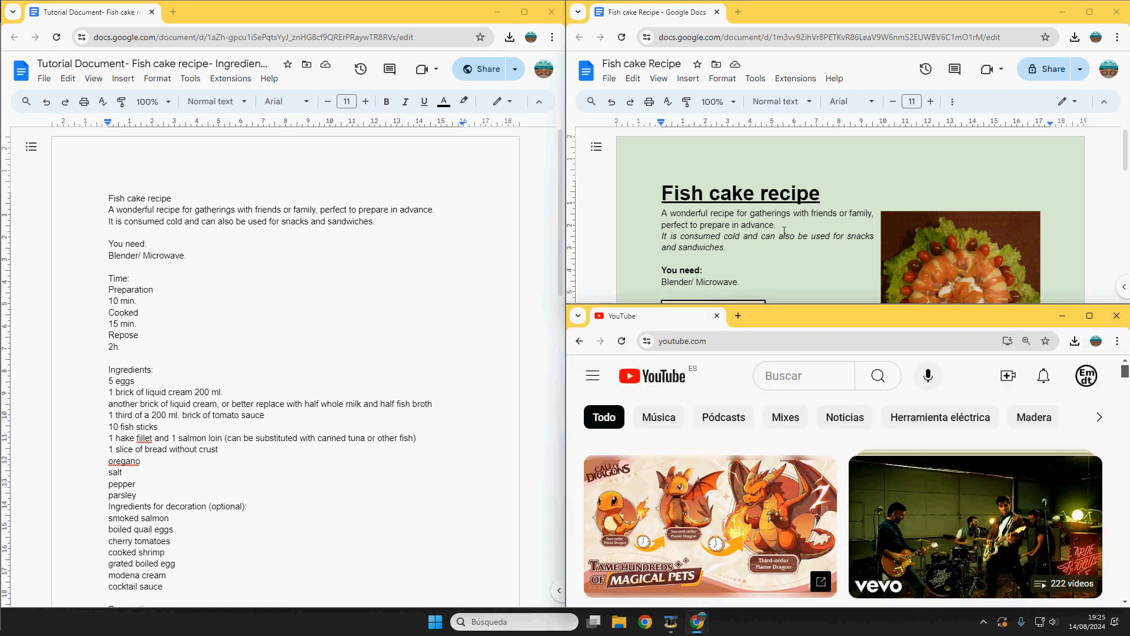
{"action": "scroll", "coordinate": [783, 229], "scroll_direction": "down", "scroll_amount": 3}
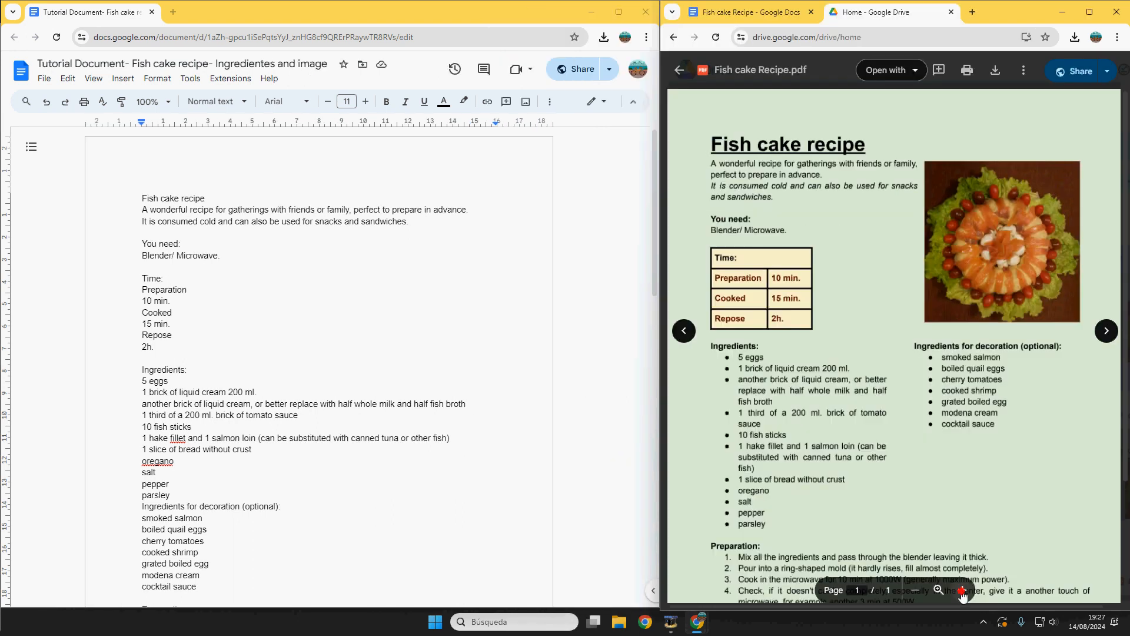
{"action": "left_click", "coordinate": [962, 590]}
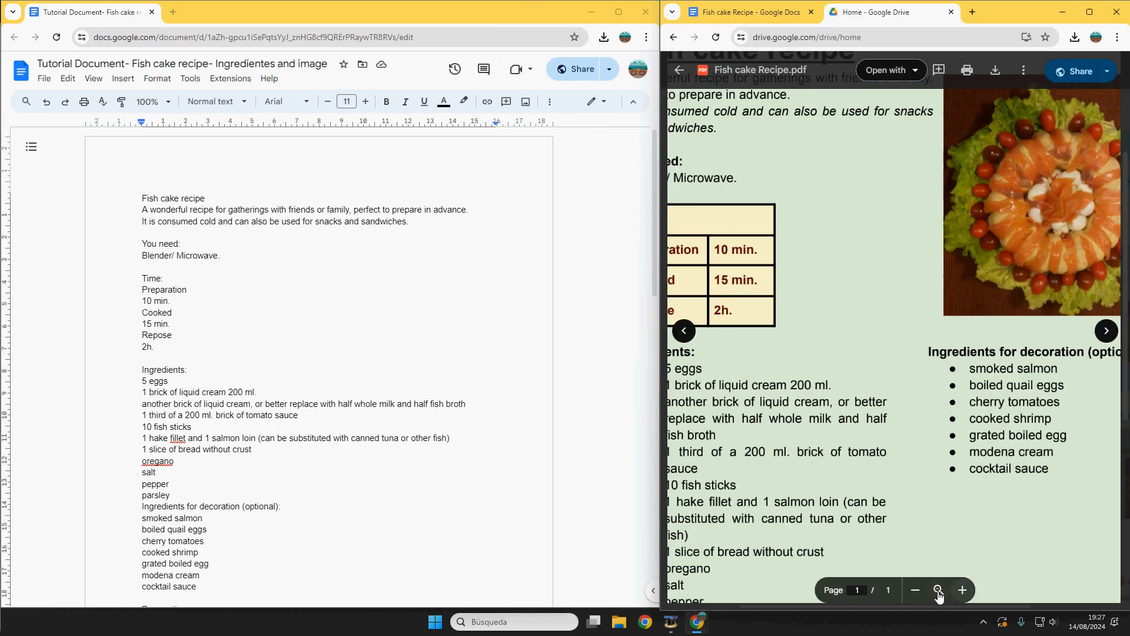
{"action": "left_click", "coordinate": [916, 590]}
{"action": "left_click", "coordinate": [917, 590]}
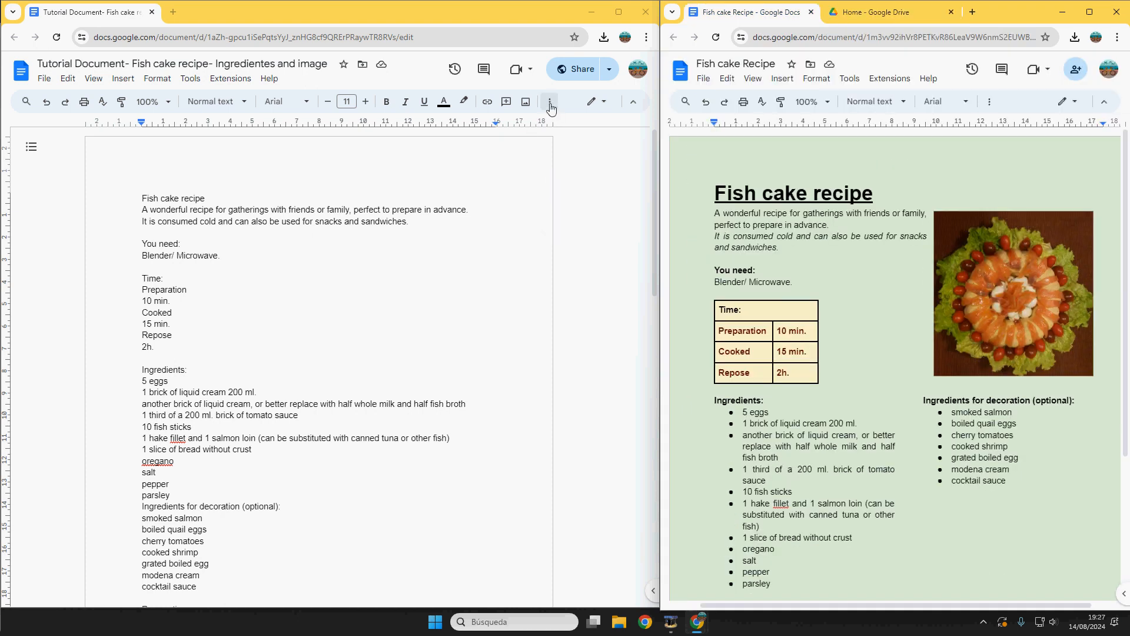
Step: Re-arrange the two recipe documents side by side and adjust the divider between them
{"action": "left_click", "coordinate": [550, 106]}
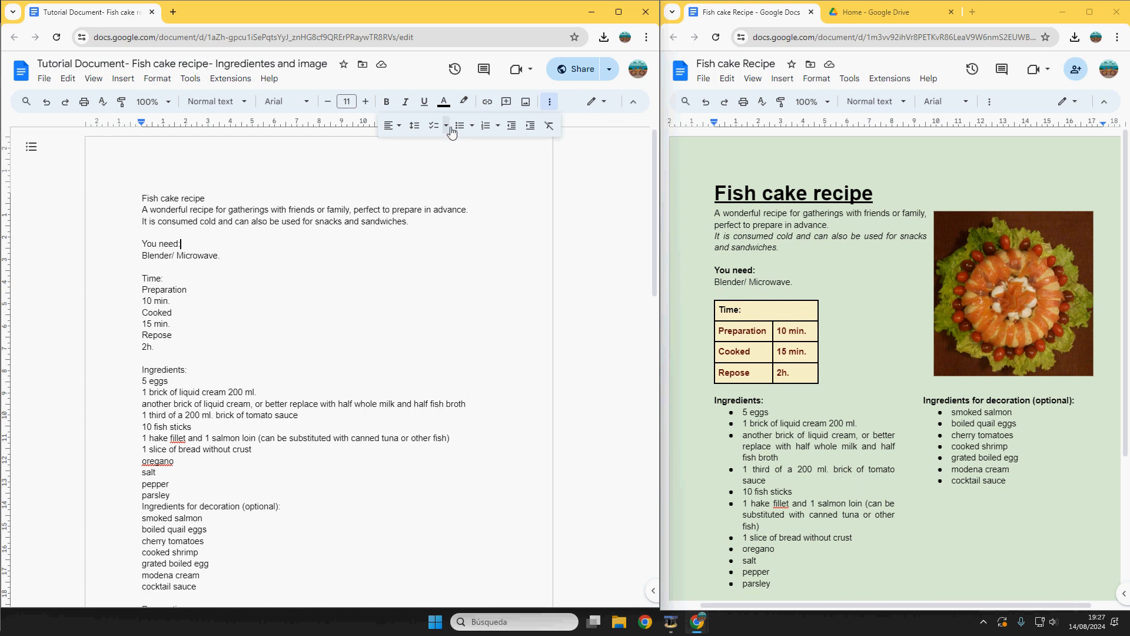
{"action": "left_click", "coordinate": [618, 11]}
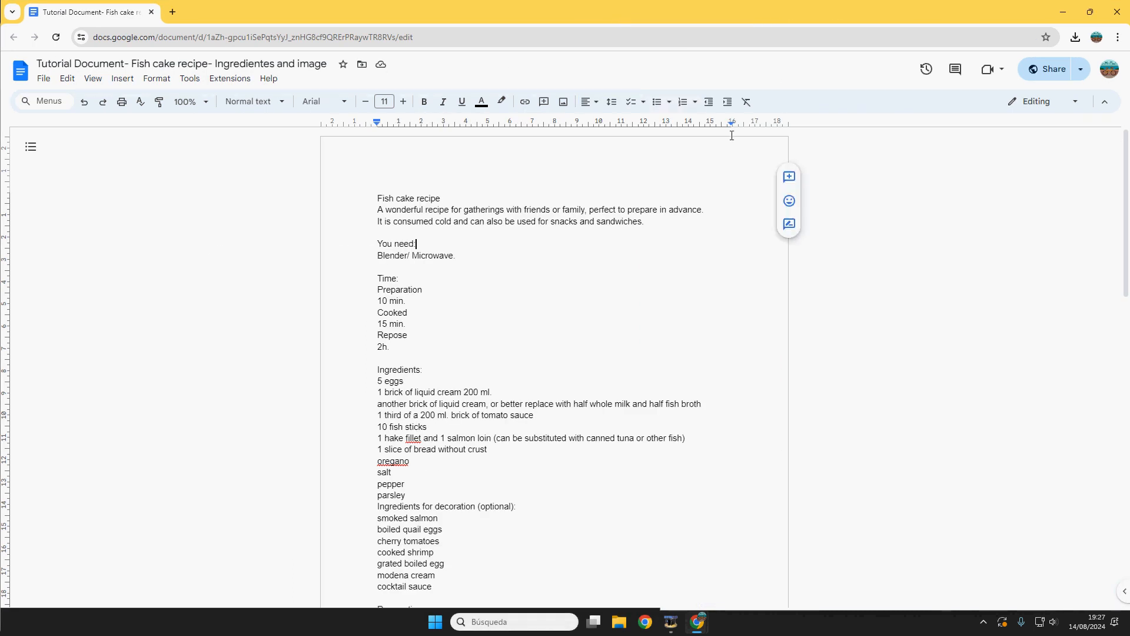
{"action": "left_click", "coordinate": [1090, 12]}
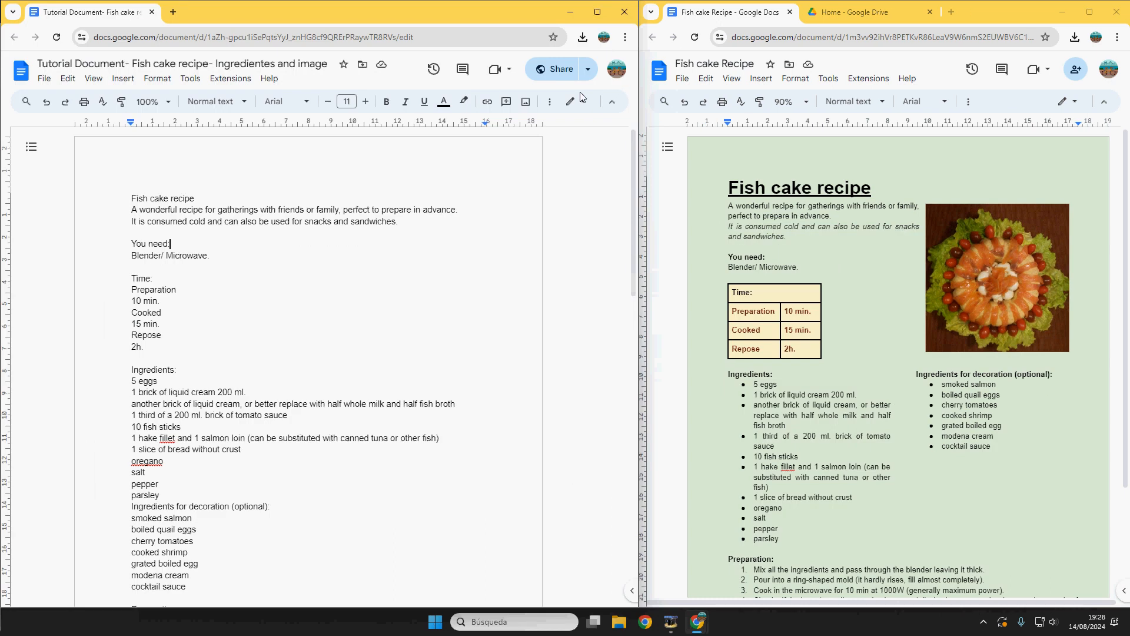
{"action": "left_click", "coordinate": [549, 102]}
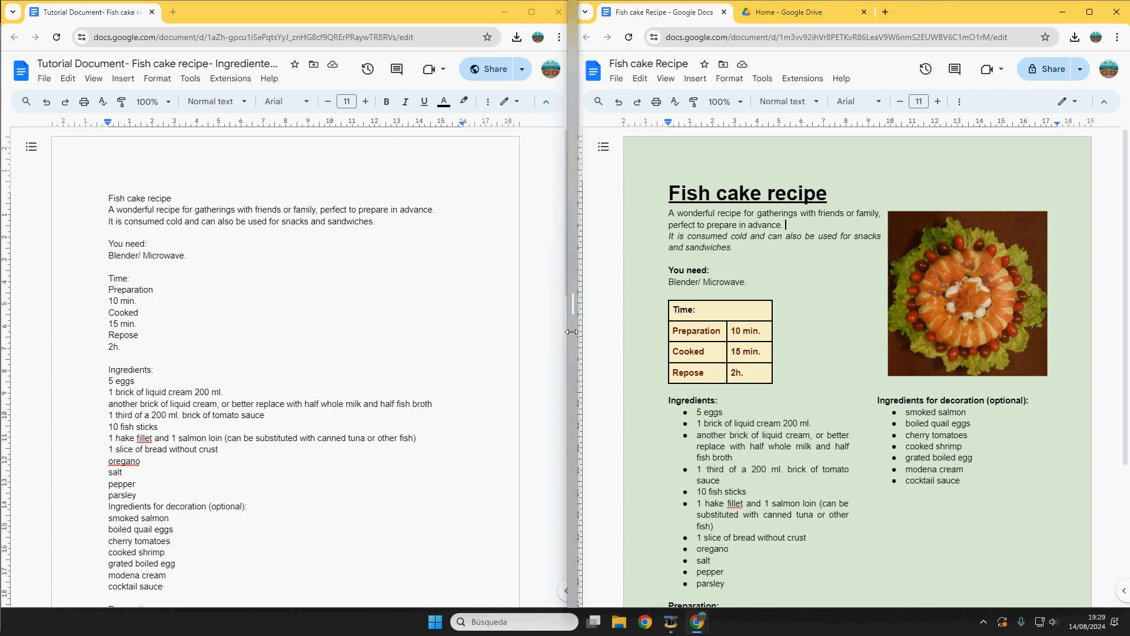
{"action": "left_click_drag", "start_coordinate": [569, 334], "coordinate": [569, 334]}
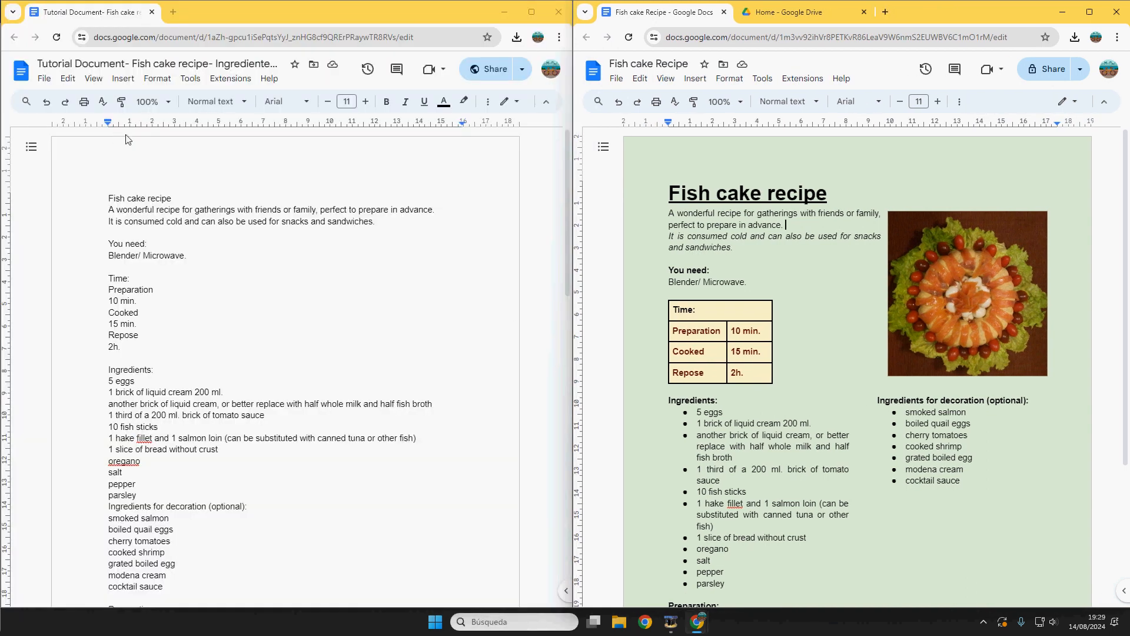
{"action": "left_click_drag", "start_coordinate": [109, 197], "coordinate": [158, 437]}
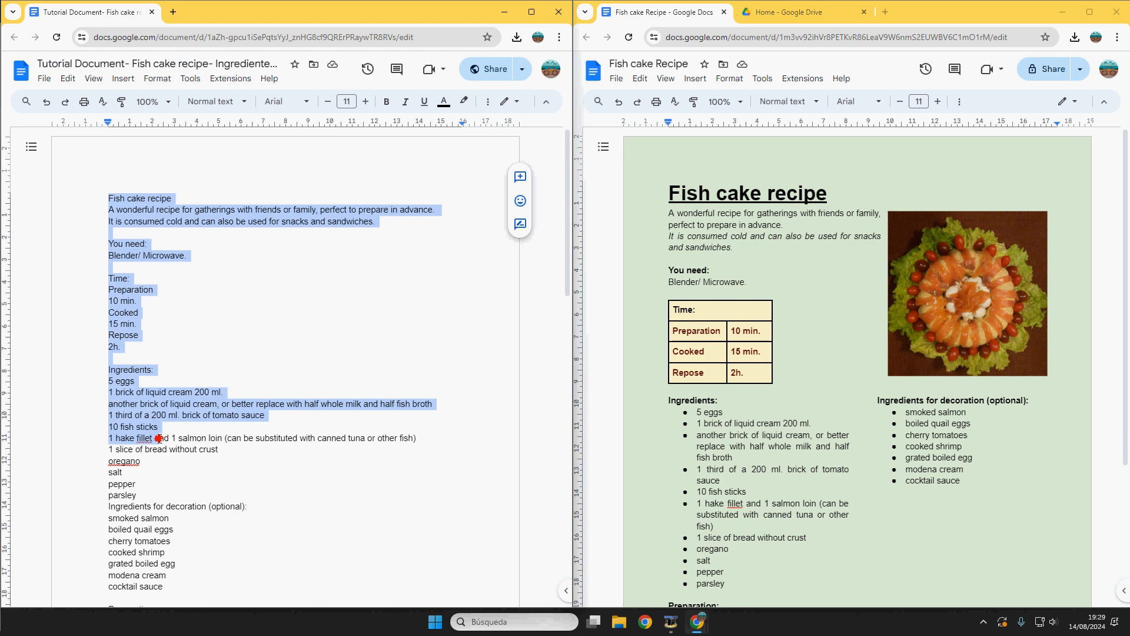
{"action": "left_click", "coordinate": [173, 355]}
Step: In Page setup for the whole document, set the top and left margins to 2 cm
{"action": "left_click", "coordinate": [45, 80]}
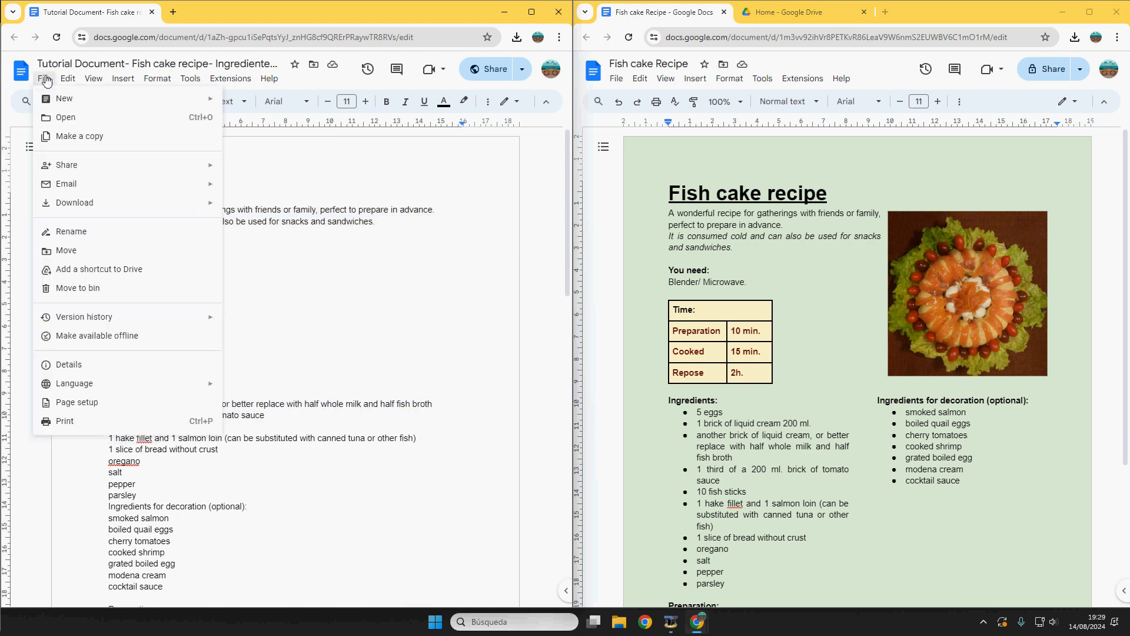
{"action": "left_click", "coordinate": [112, 402]}
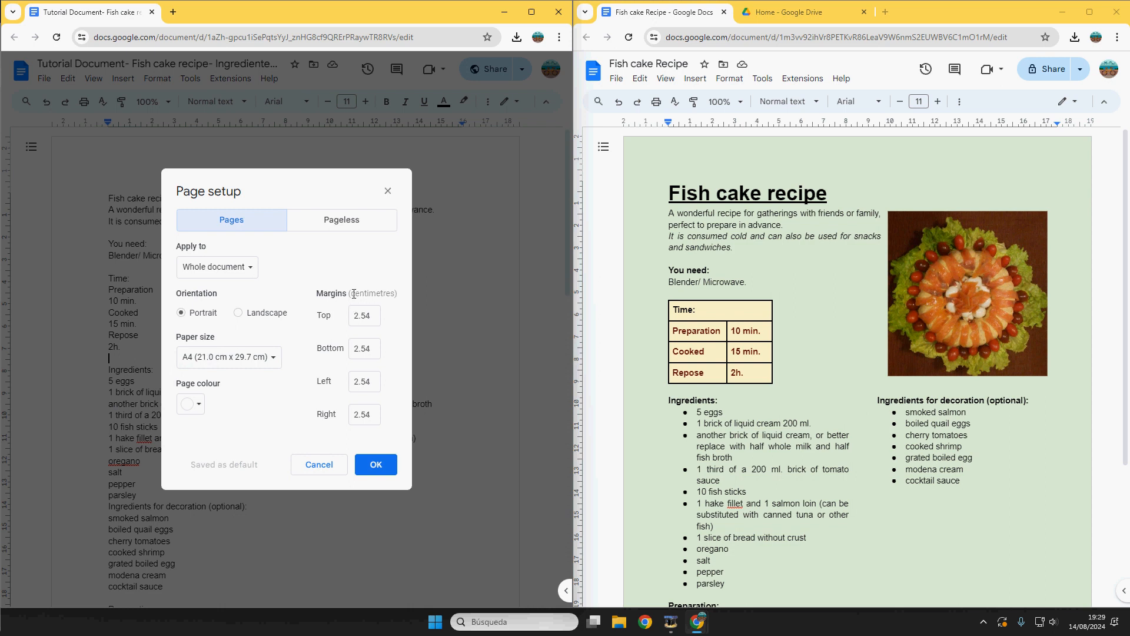
{"action": "left_click", "coordinate": [237, 270]}
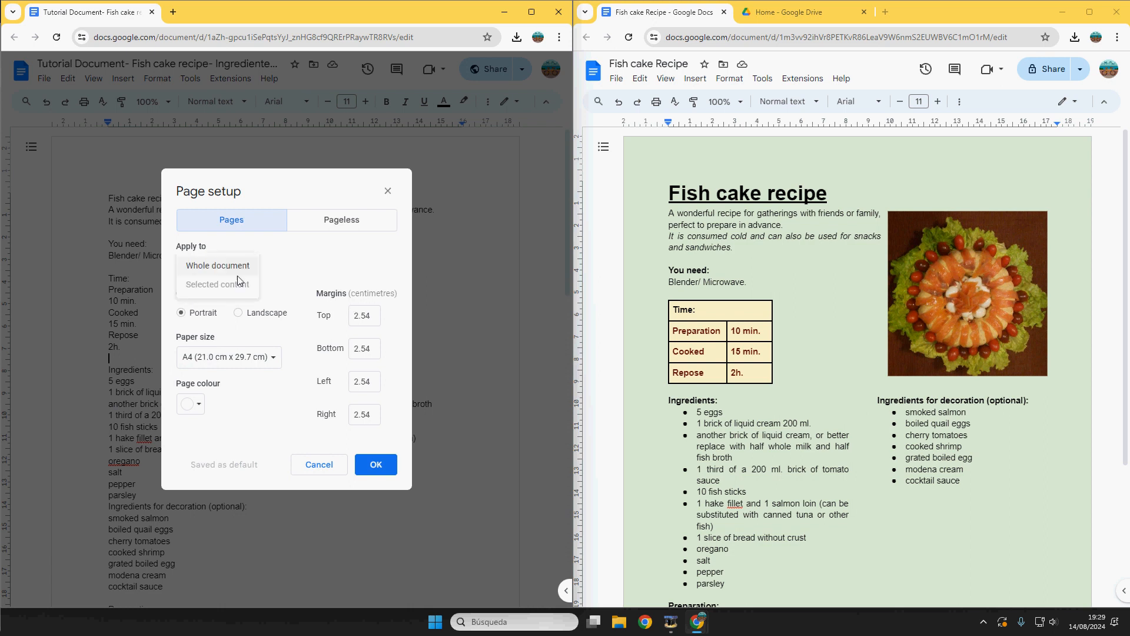
{"action": "left_click", "coordinate": [332, 288]}
{"action": "double_click", "coordinate": [368, 314]}
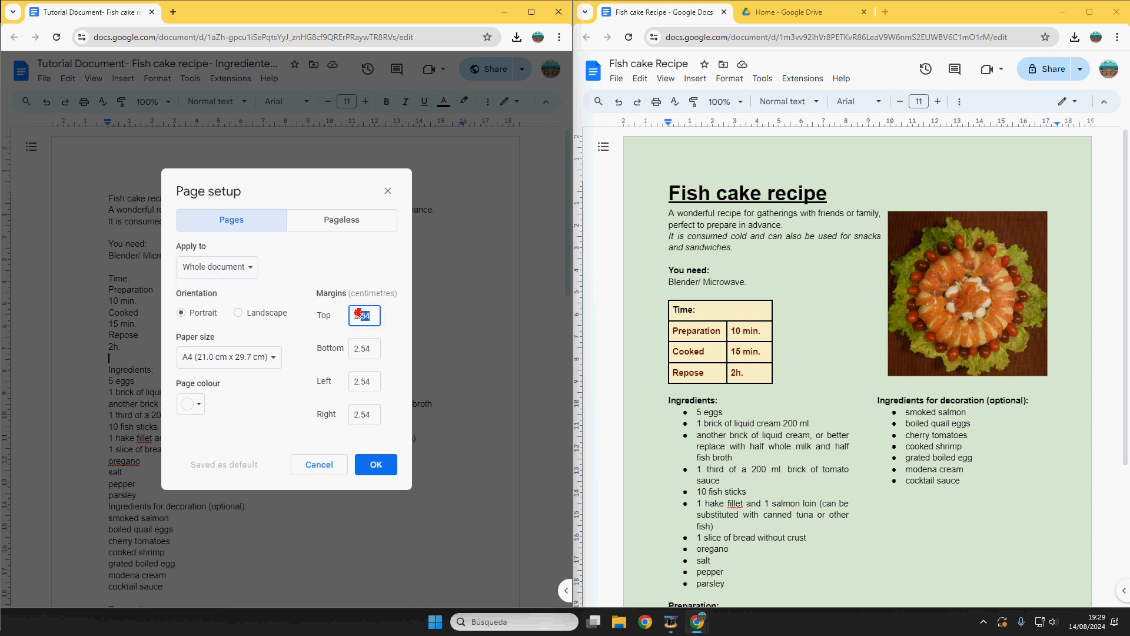
{"action": "type", "text": "2"}
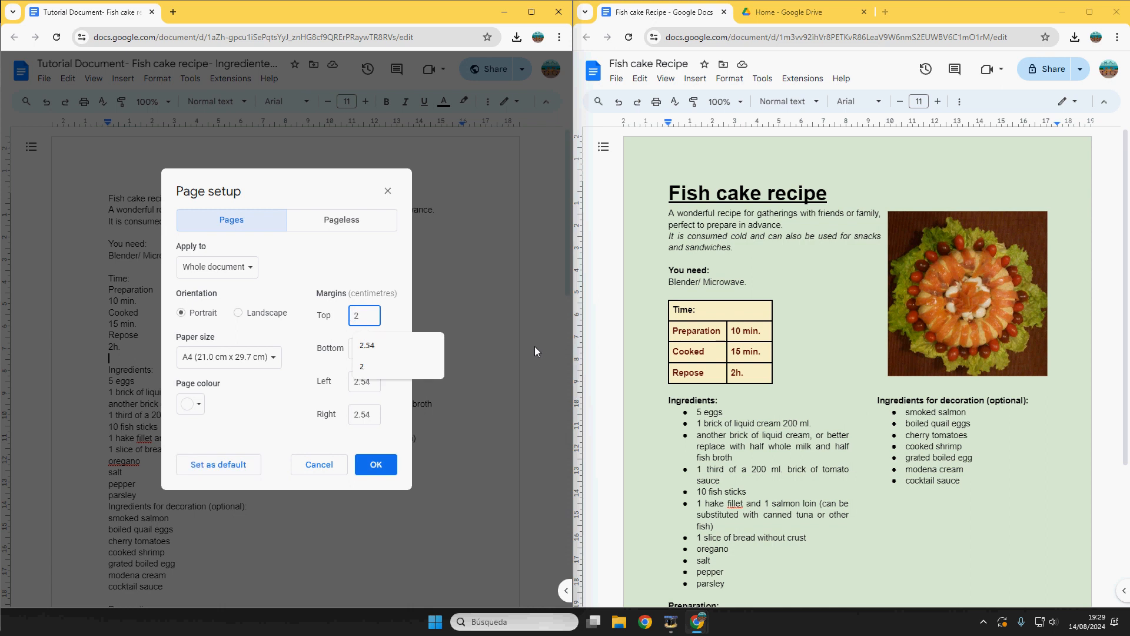
{"action": "left_click", "coordinate": [367, 383]}
{"action": "double_click", "coordinate": [366, 382]}
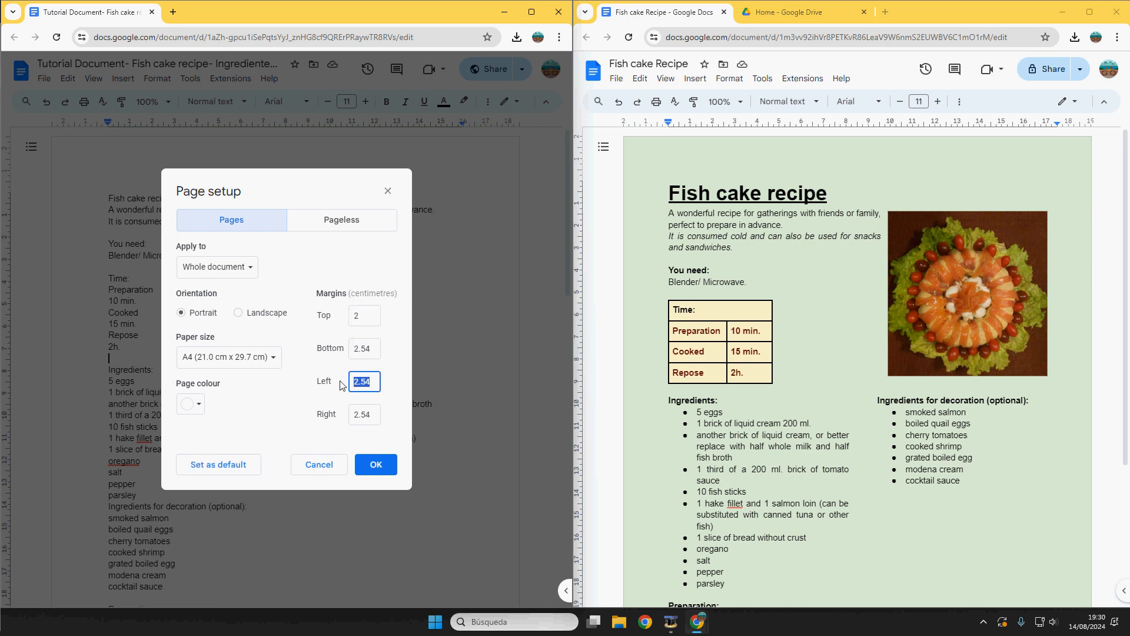
{"action": "type", "text": "2"}
Step: Set the bottom and right margins to 1.5 cm, choose light green page colour, and apply
{"action": "left_click", "coordinate": [371, 348]}
{"action": "double_click", "coordinate": [371, 348]}
{"action": "type", "text": "1.5"}
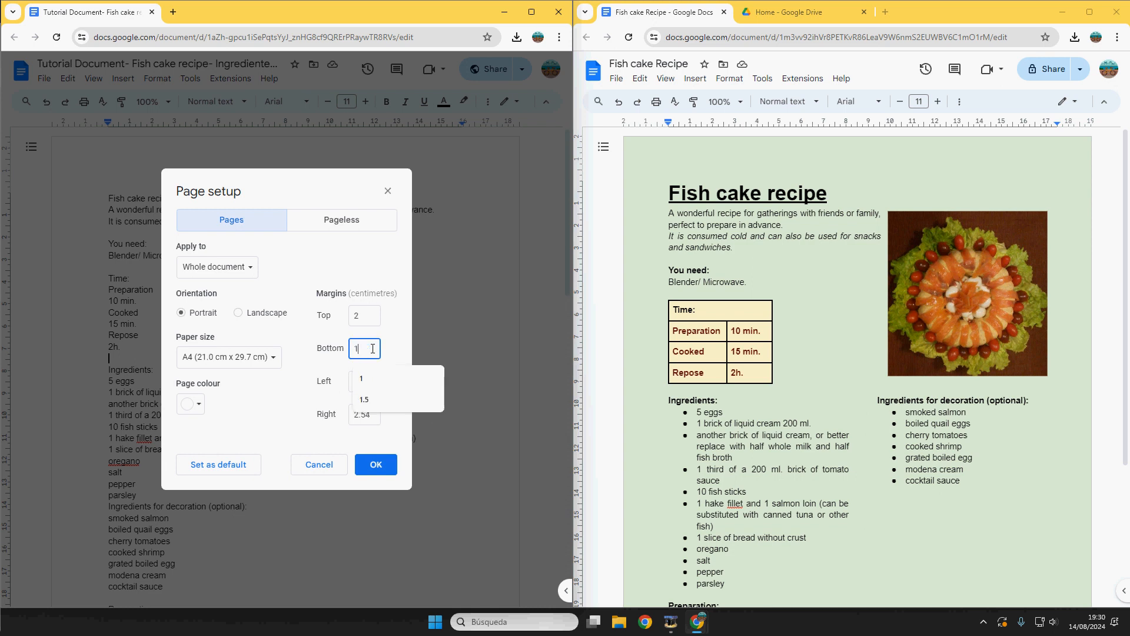
{"action": "double_click", "coordinate": [363, 415]}
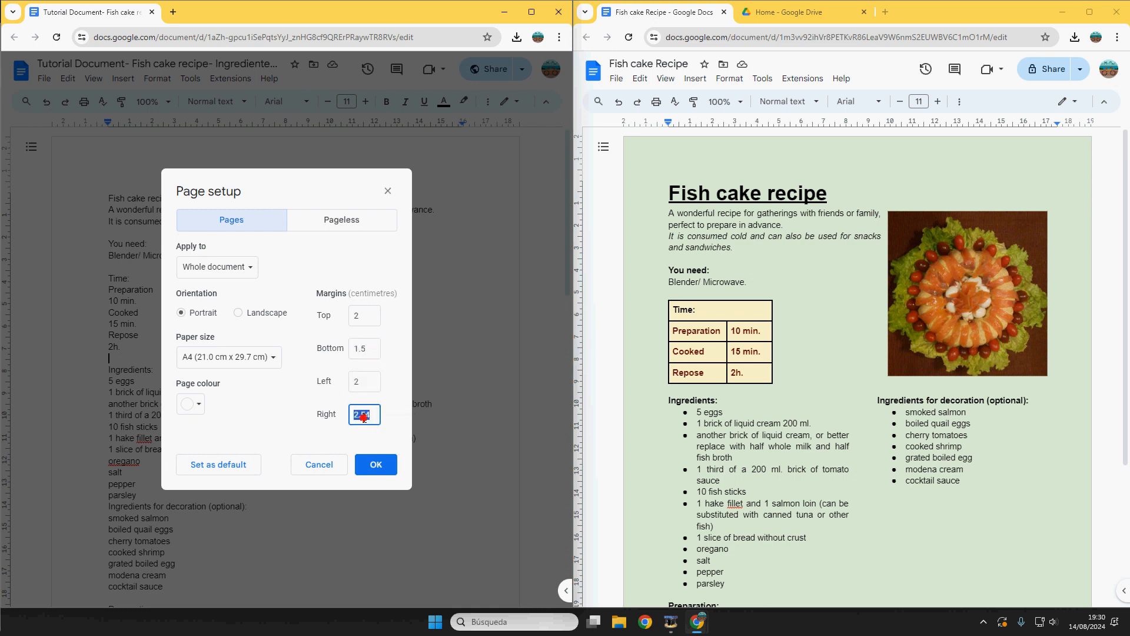
{"action": "type", "text": "1.5"}
{"action": "left_click", "coordinate": [190, 404]}
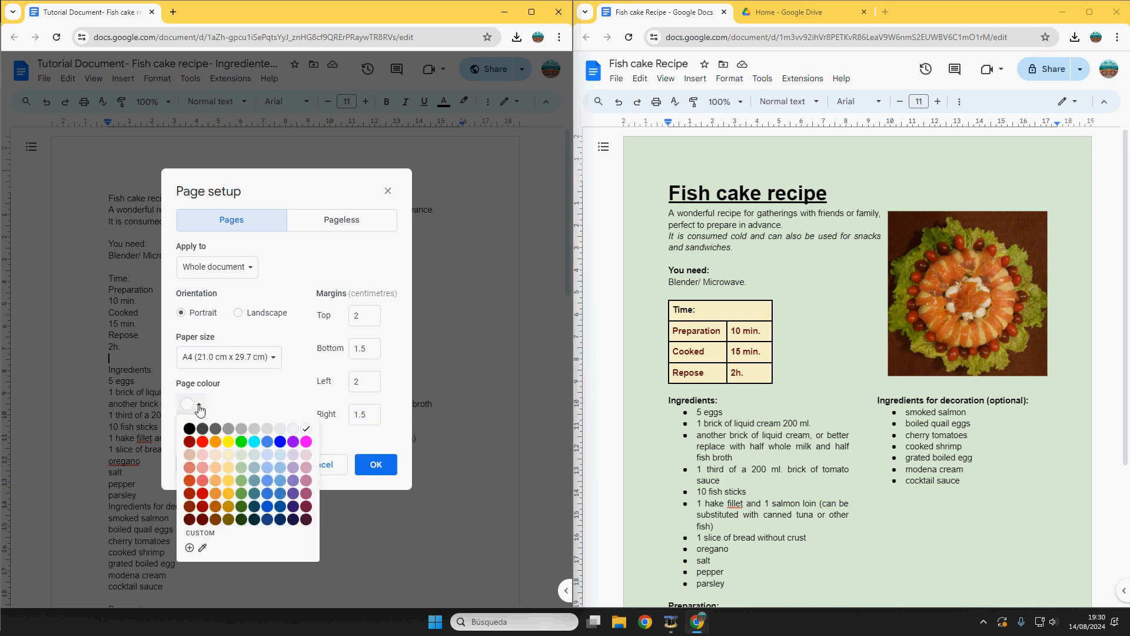
{"action": "left_click", "coordinate": [241, 455]}
{"action": "left_click", "coordinate": [377, 465]}
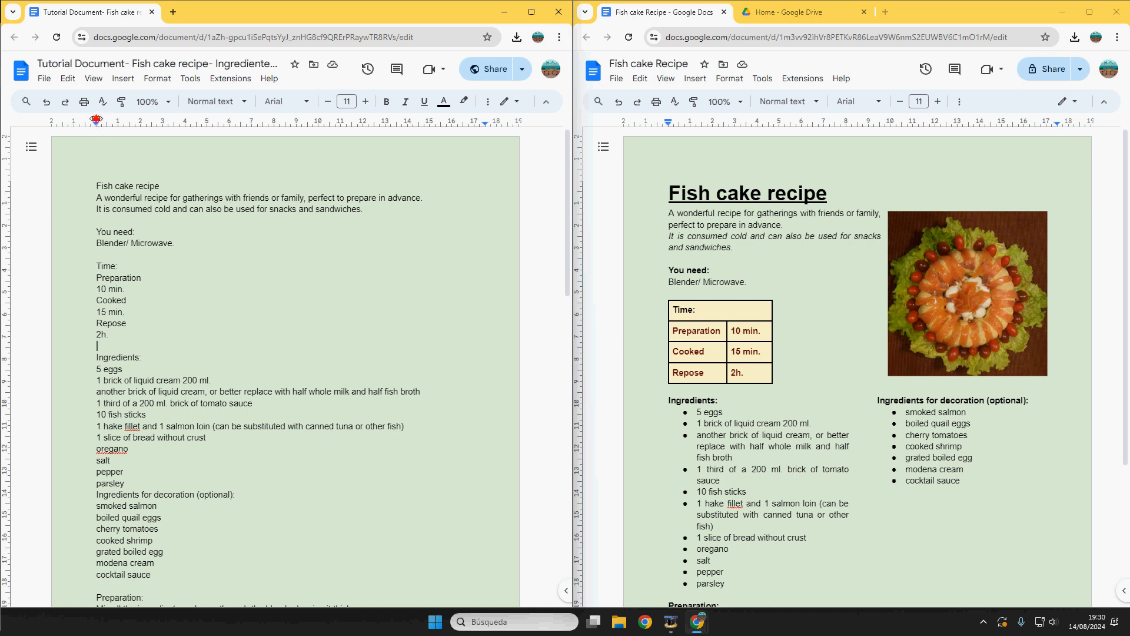
{"action": "left_click_drag", "start_coordinate": [97, 122], "coordinate": [68, 122]}
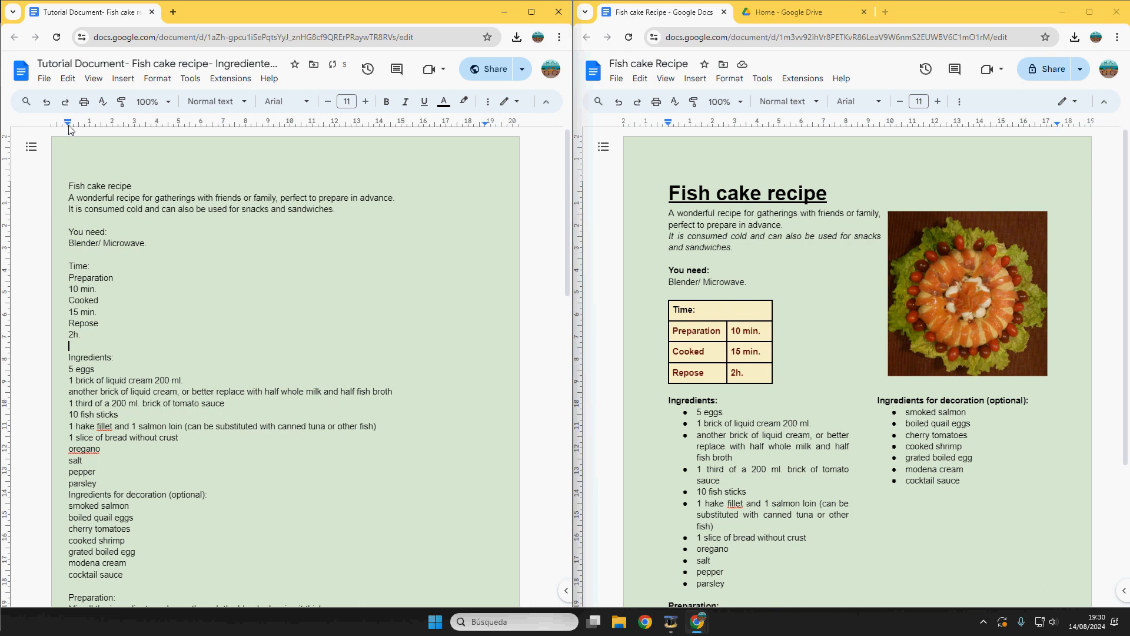
{"action": "left_click", "coordinate": [46, 102]}
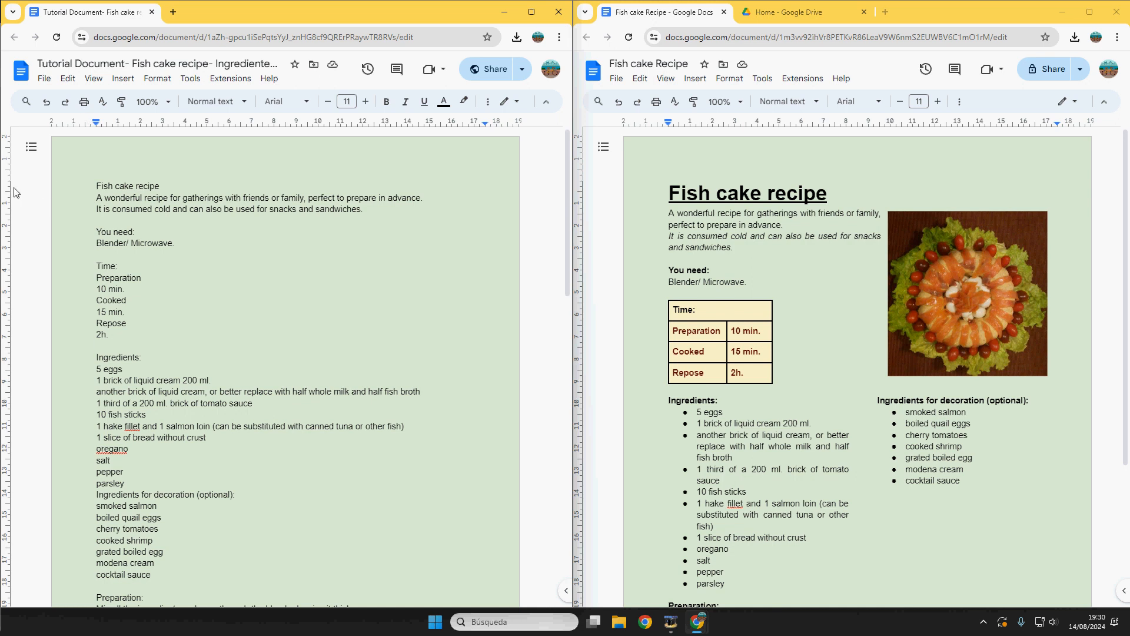
{"action": "left_click_drag", "start_coordinate": [7, 181], "coordinate": [7, 165]}
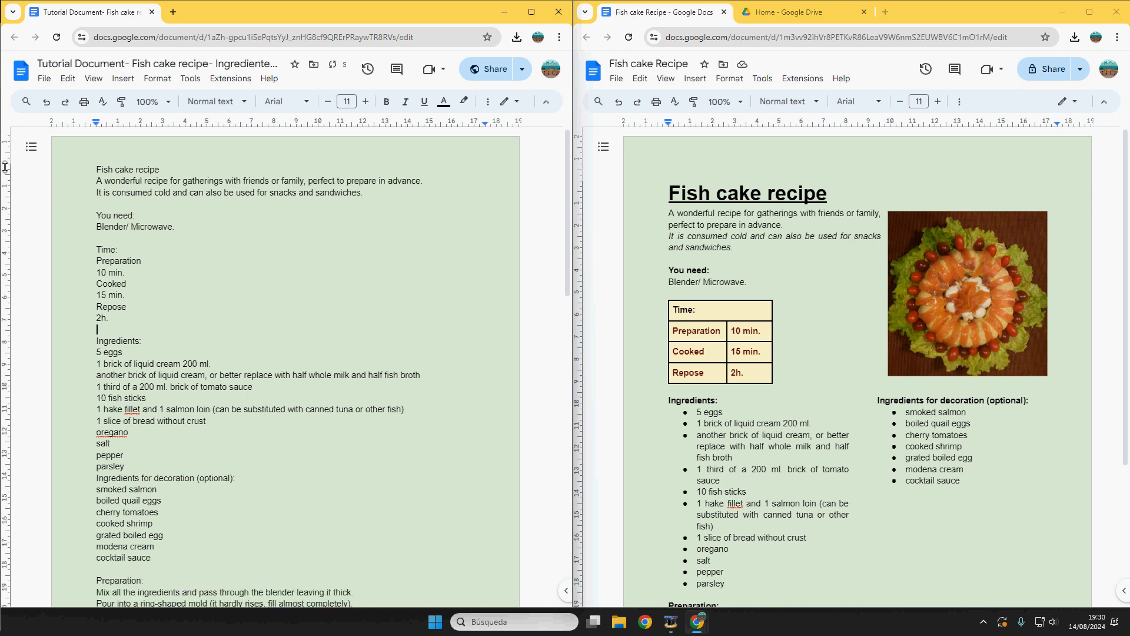
{"action": "left_click", "coordinate": [46, 102]}
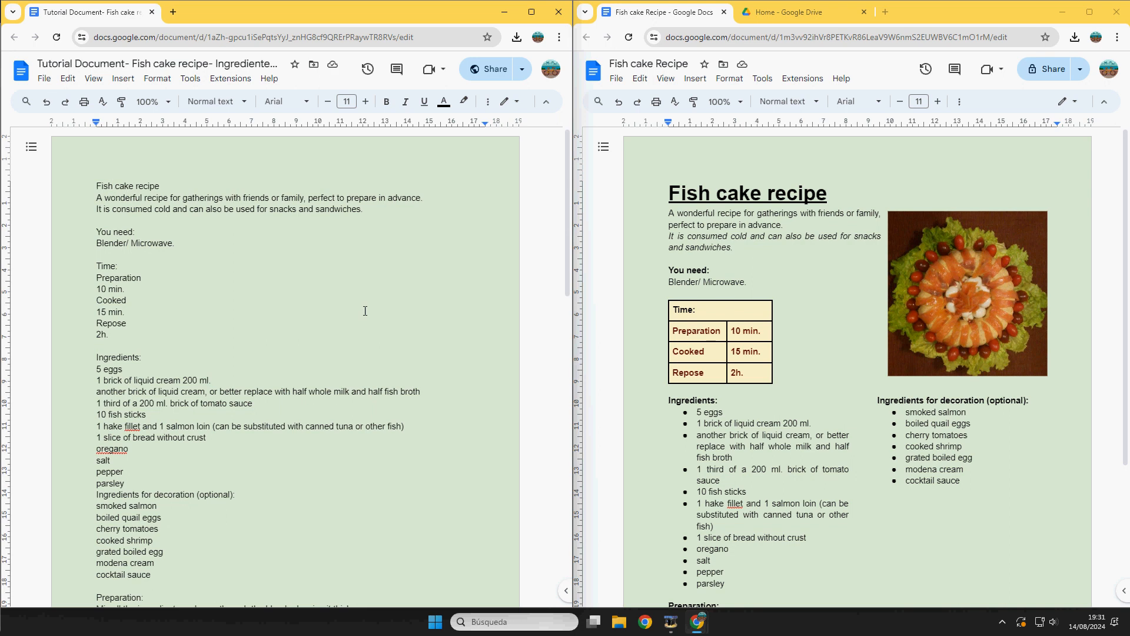
{"action": "left_click", "coordinate": [354, 297]}
{"action": "left_click", "coordinate": [70, 79]}
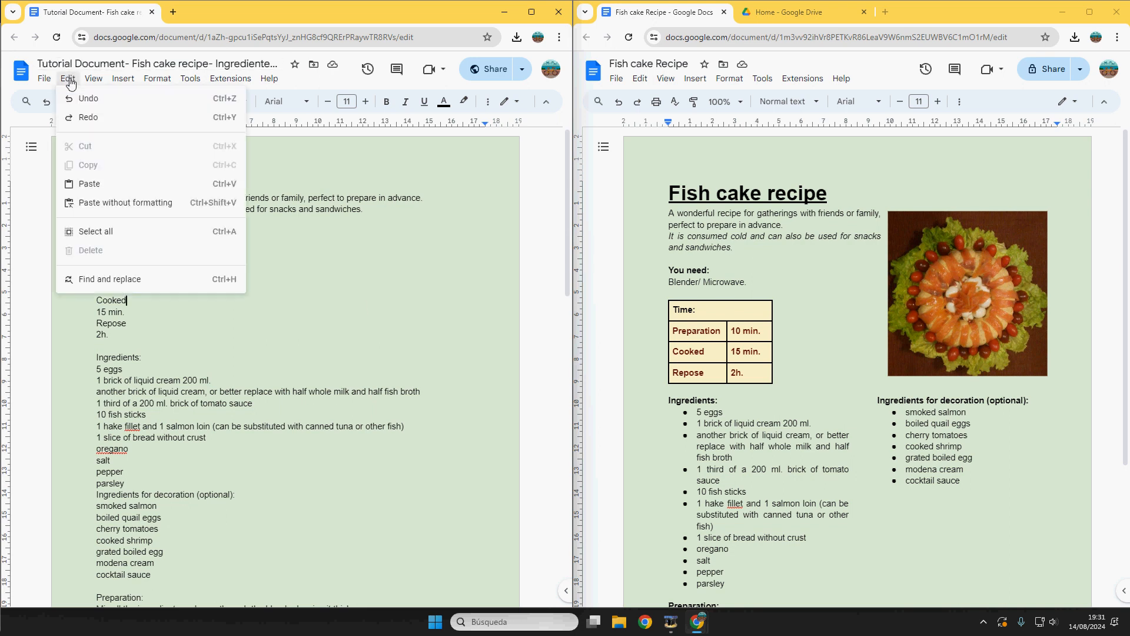
{"action": "left_click", "coordinate": [117, 232]}
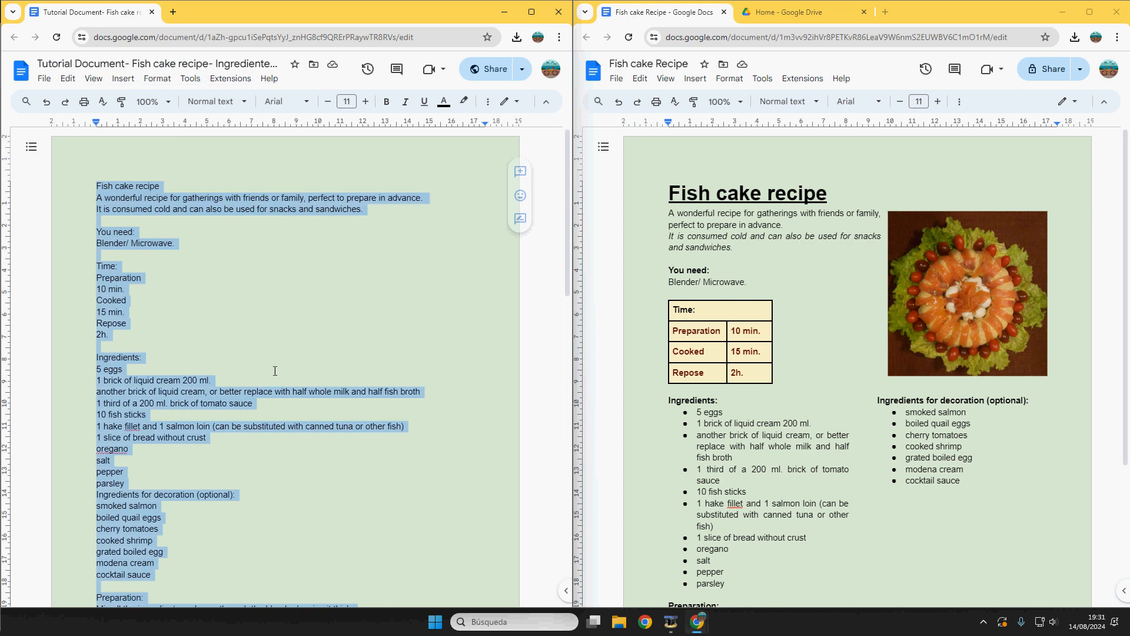
{"action": "left_click", "coordinate": [262, 328]}
{"action": "left_click_drag", "start_coordinate": [91, 189], "coordinate": [230, 236]}
{"action": "scroll", "coordinate": [230, 236], "scroll_direction": "up", "scroll_amount": 10}
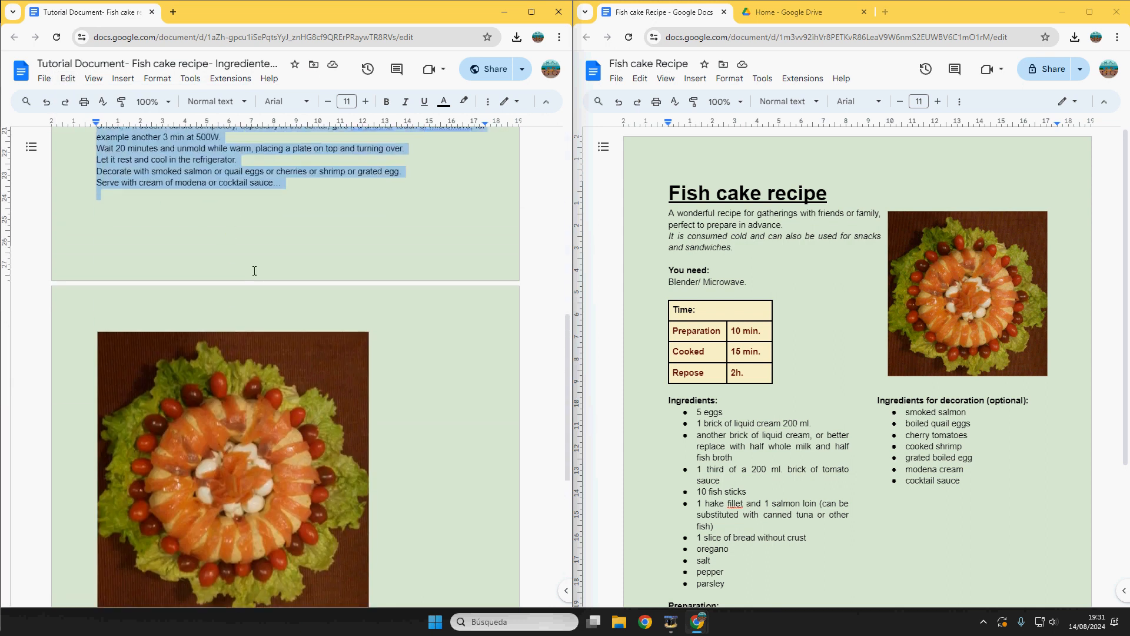
{"action": "left_click", "coordinate": [306, 102]}
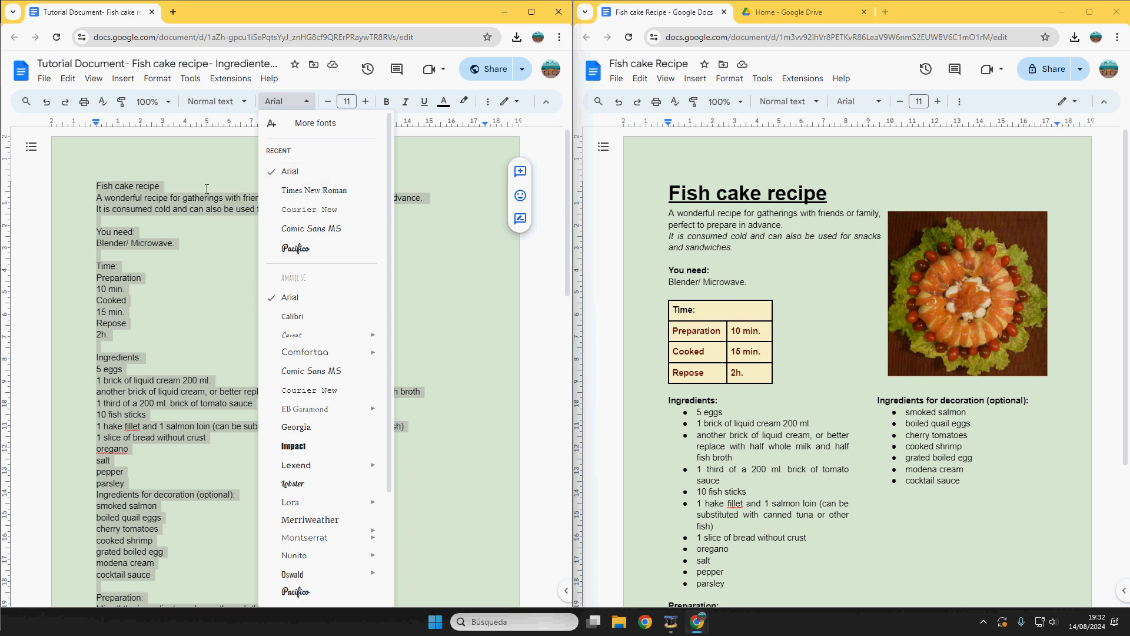
{"action": "left_click", "coordinate": [205, 181]}
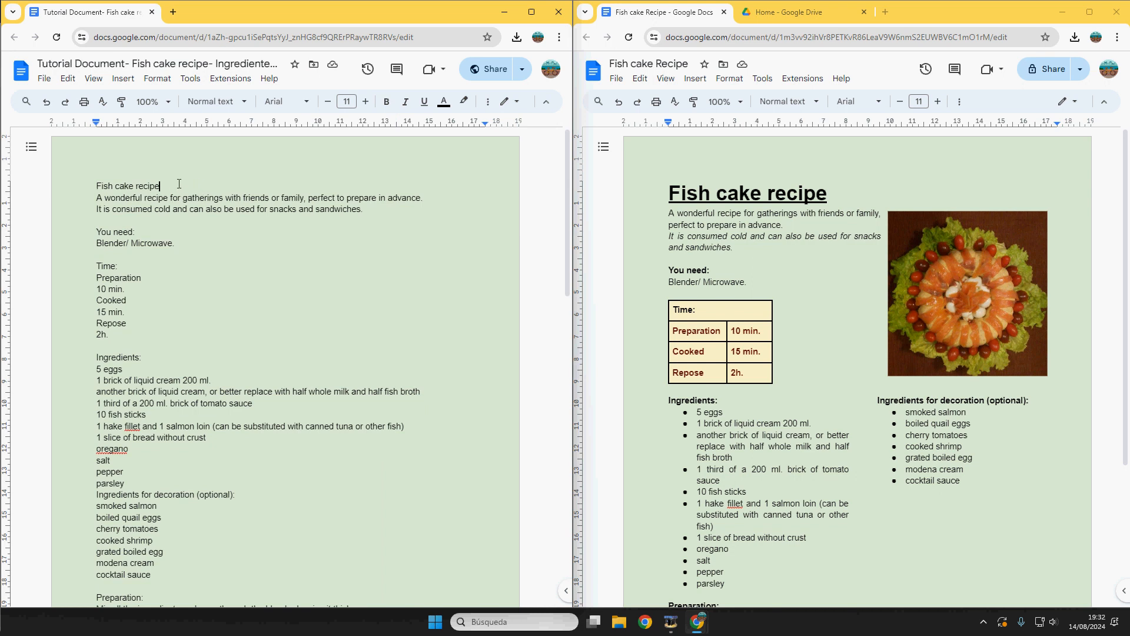
{"action": "left_click_drag", "start_coordinate": [178, 185], "coordinate": [77, 187]}
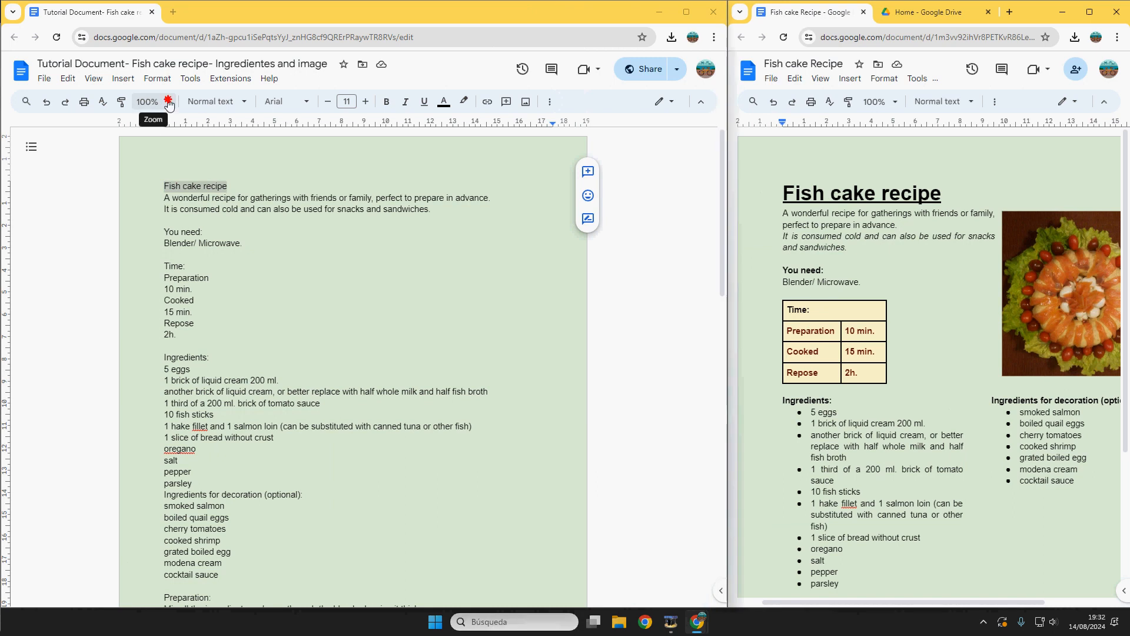
Step: Zoom to 125% and make the 'Fish cake recipe' title bold, underlined and 26 pt
{"action": "left_click", "coordinate": [164, 103]}
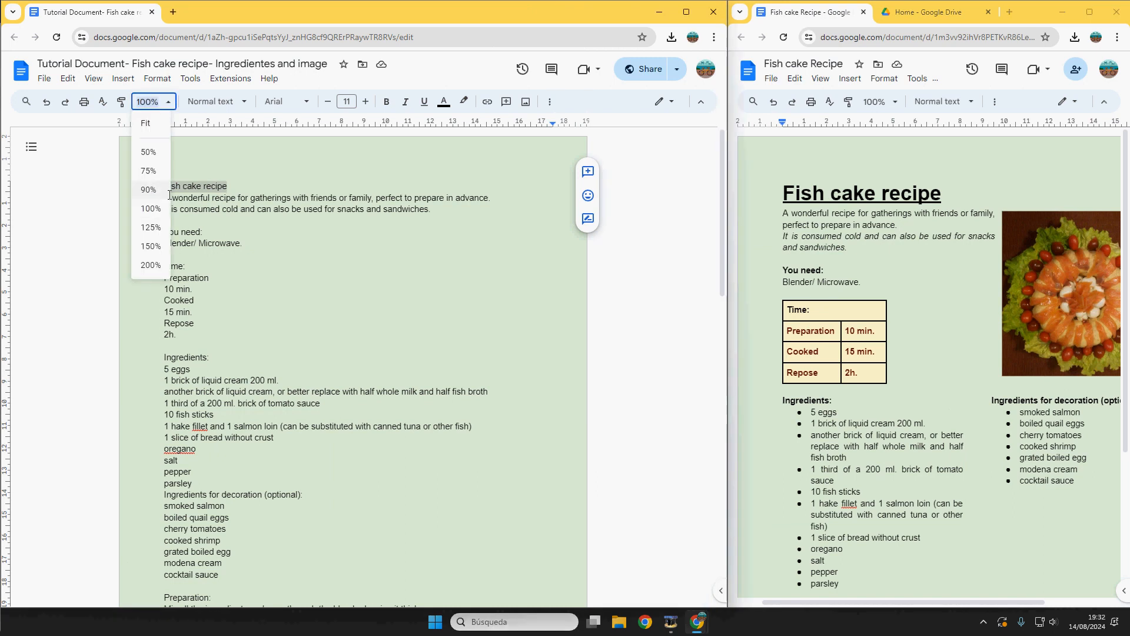
{"action": "left_click", "coordinate": [152, 227]}
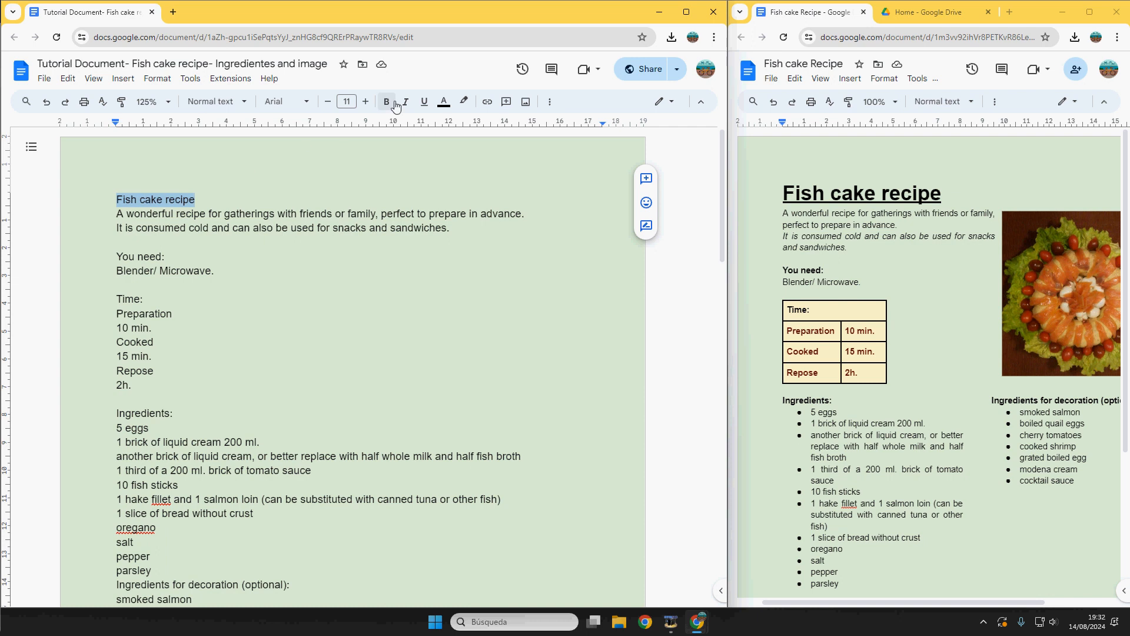
{"action": "left_click", "coordinate": [388, 103]}
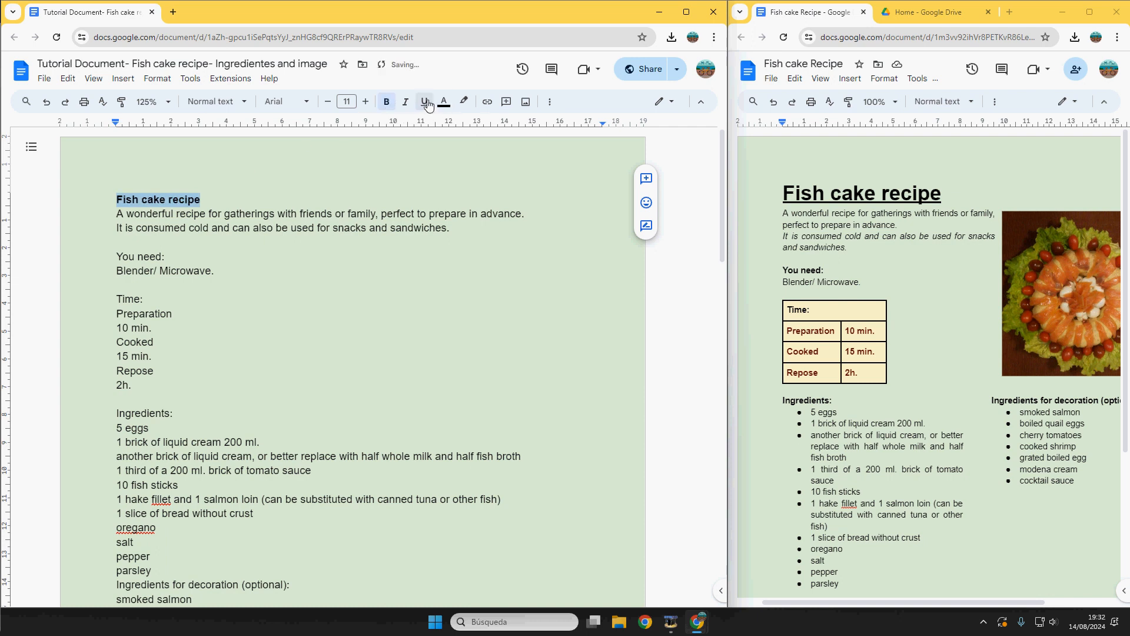
{"action": "left_click", "coordinate": [428, 104]}
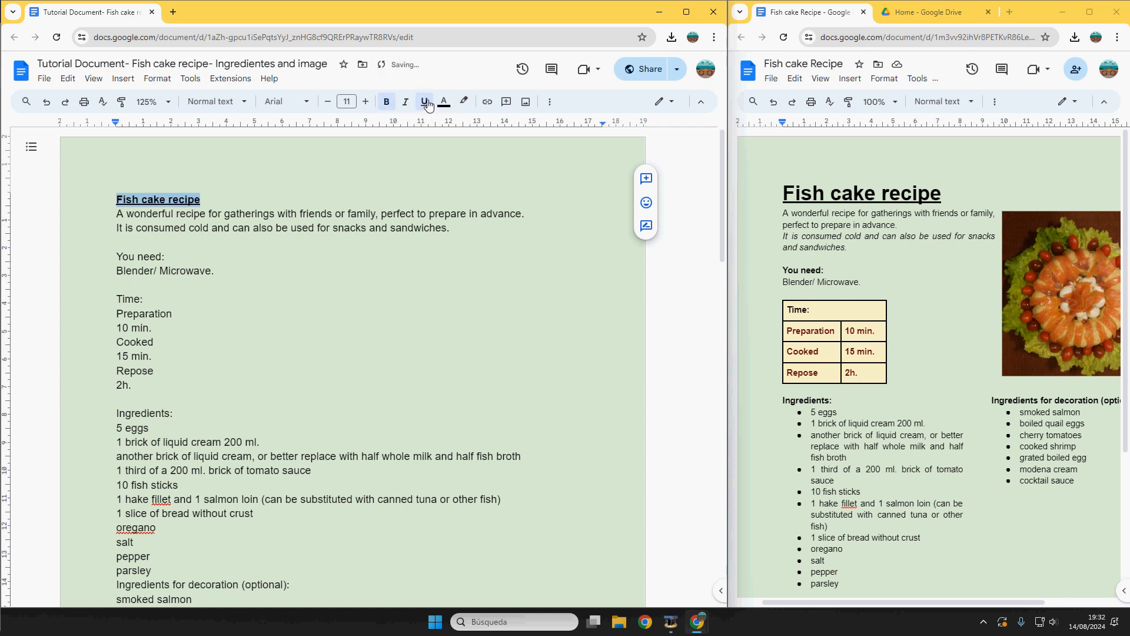
{"action": "left_click", "coordinate": [363, 103]}
{"action": "left_click", "coordinate": [363, 103]}
{"action": "left_click", "coordinate": [363, 103]}
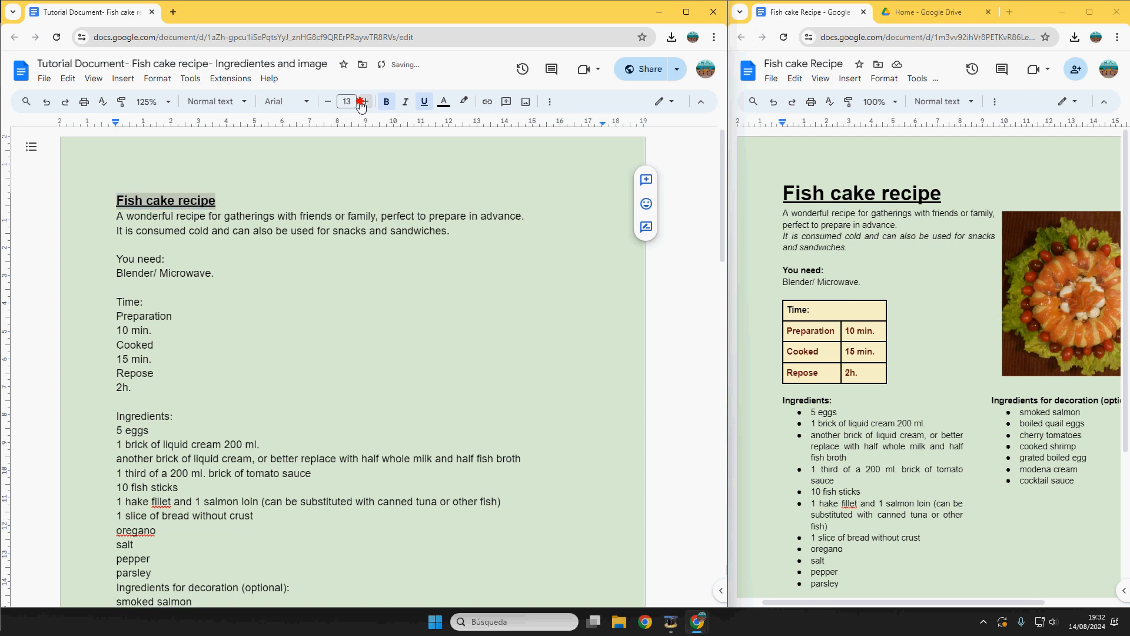
{"action": "left_click", "coordinate": [363, 103]}
{"action": "left_click", "coordinate": [362, 103]}
{"action": "left_click", "coordinate": [363, 103]}
{"action": "left_click", "coordinate": [363, 103]}
{"action": "left_click", "coordinate": [362, 104]}
{"action": "left_click", "coordinate": [348, 101]}
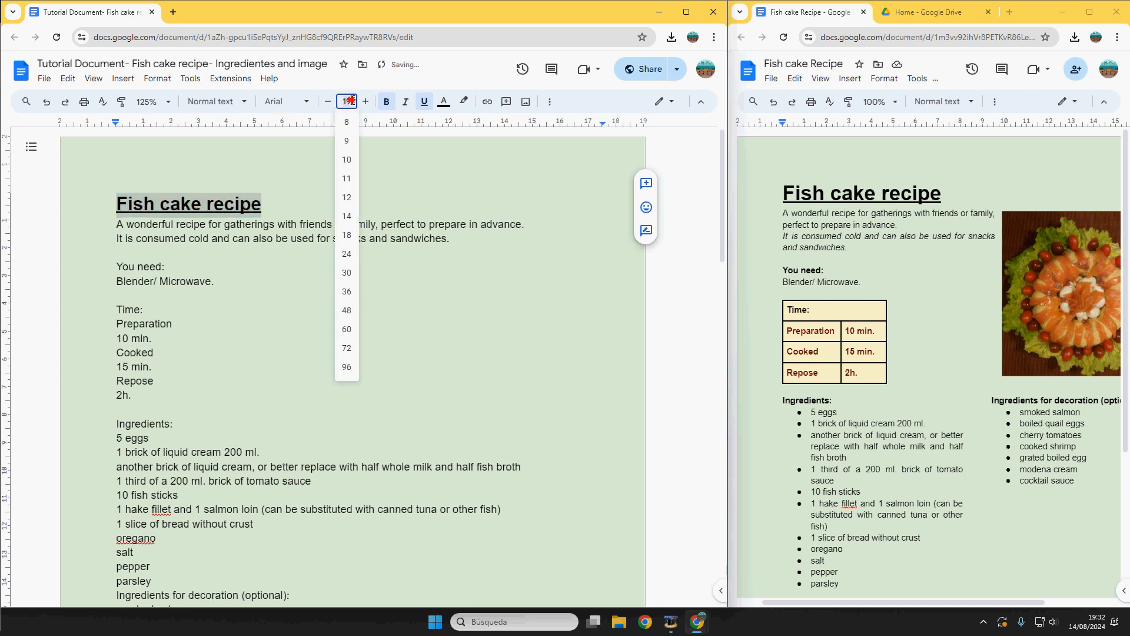
{"action": "type", "text": "26"}
{"action": "key", "text": "Return"}
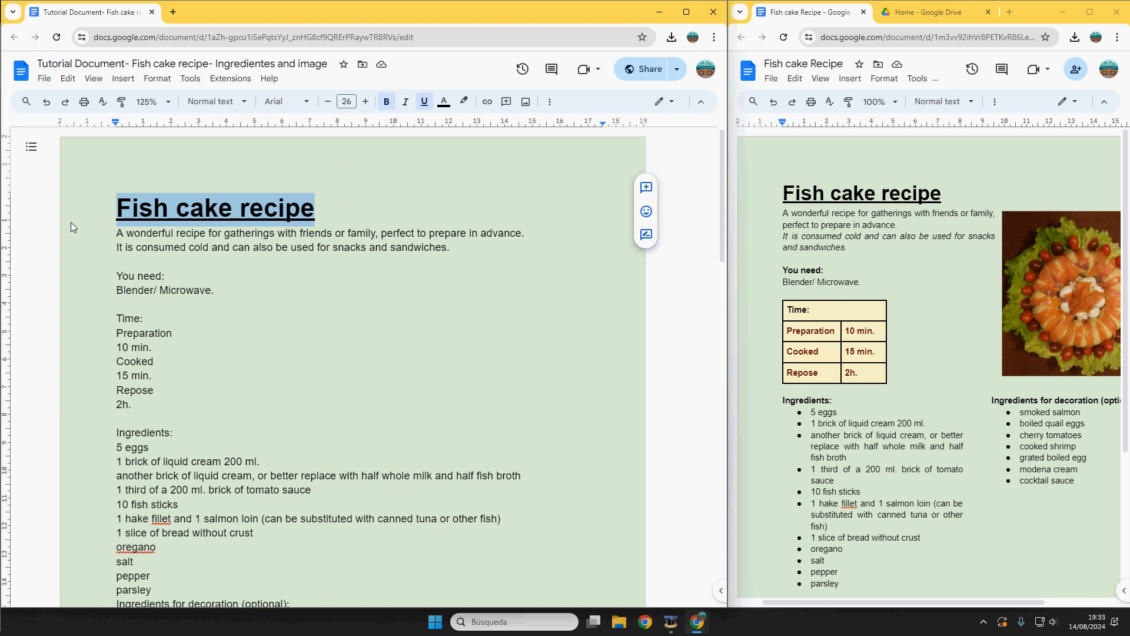
Step: Italicise the second intro line about serving the fish cake cold
{"action": "left_click_drag", "start_coordinate": [124, 235], "coordinate": [550, 234]}
{"action": "left_click_drag", "start_coordinate": [782, 213], "coordinate": [900, 225]}
{"action": "left_click", "coordinate": [155, 252]}
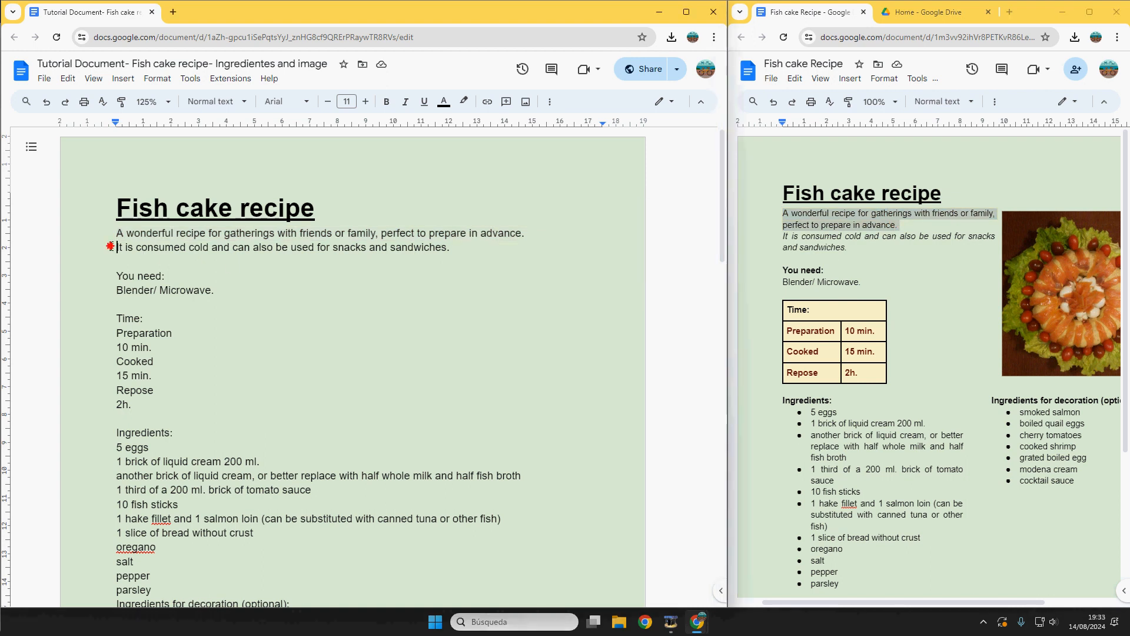
{"action": "left_click_drag", "start_coordinate": [110, 248], "coordinate": [452, 248]}
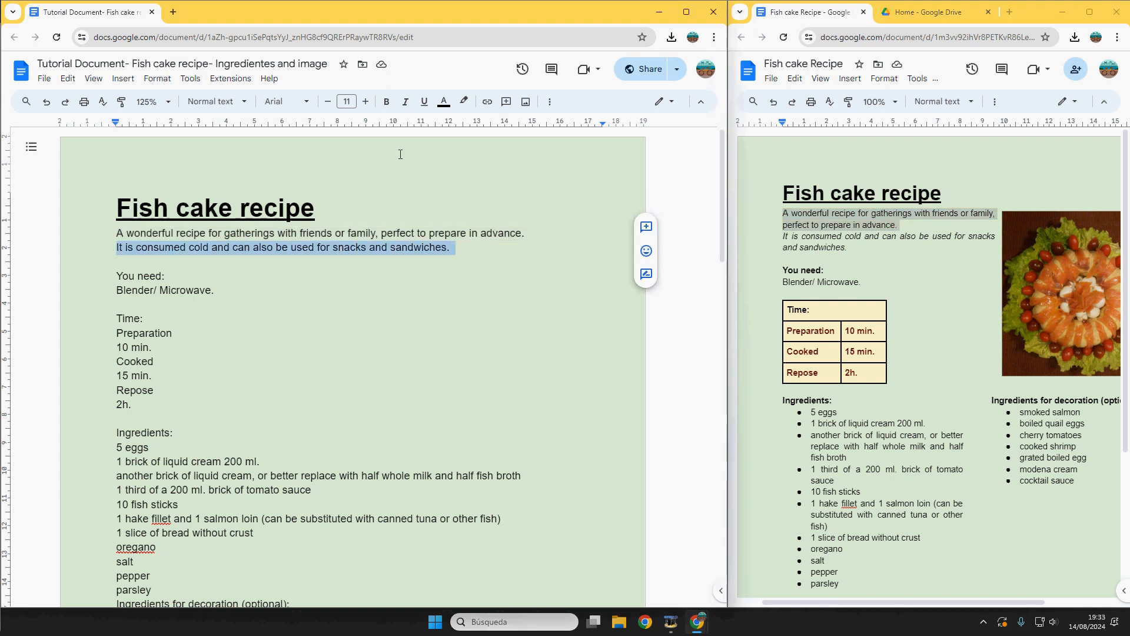
{"action": "left_click", "coordinate": [406, 104]}
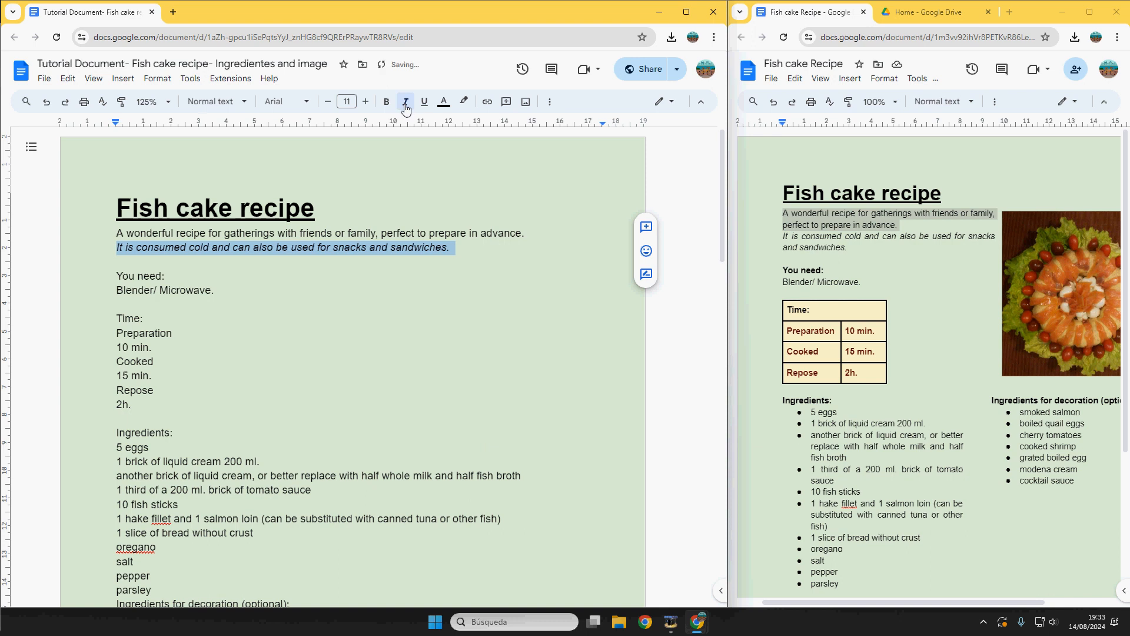
{"action": "left_click", "coordinate": [469, 251]}
Step: Set the fish cake photo to wrap text, shrink it, and place it beside the title and intro
{"action": "scroll", "coordinate": [416, 296], "scroll_direction": "down", "scroll_amount": 15}
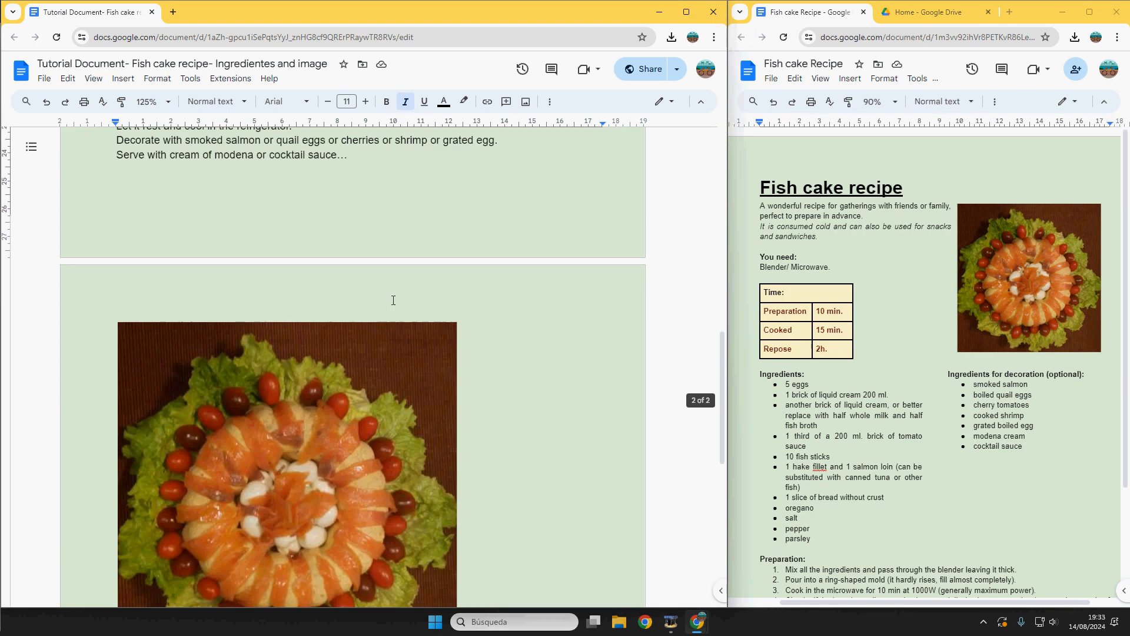
{"action": "left_click", "coordinate": [273, 365]}
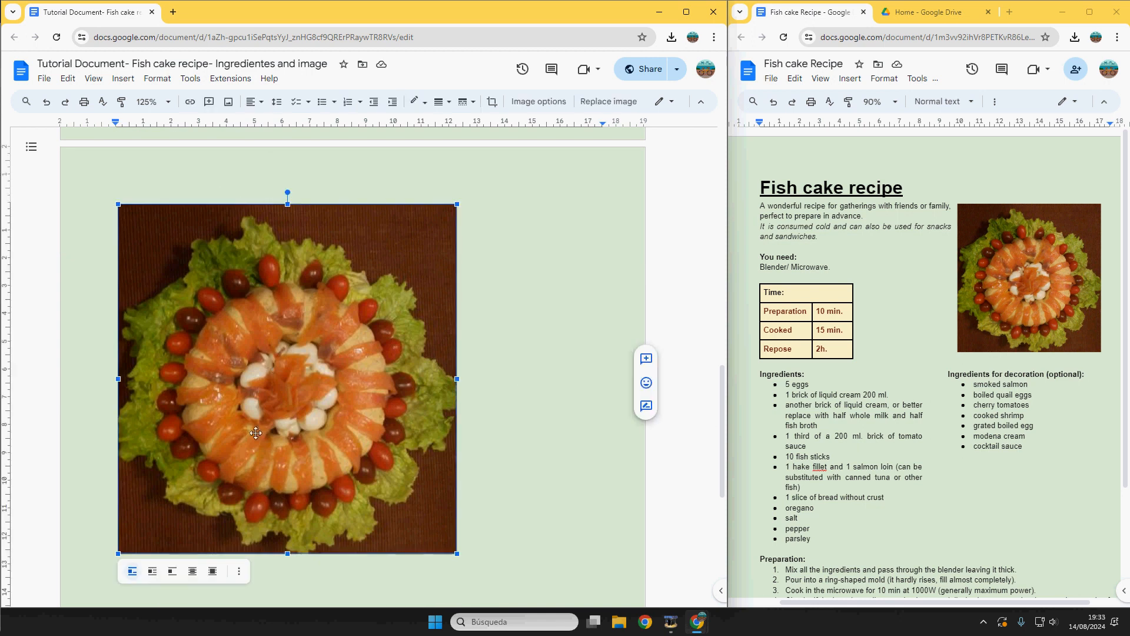
{"action": "left_click", "coordinate": [153, 572]}
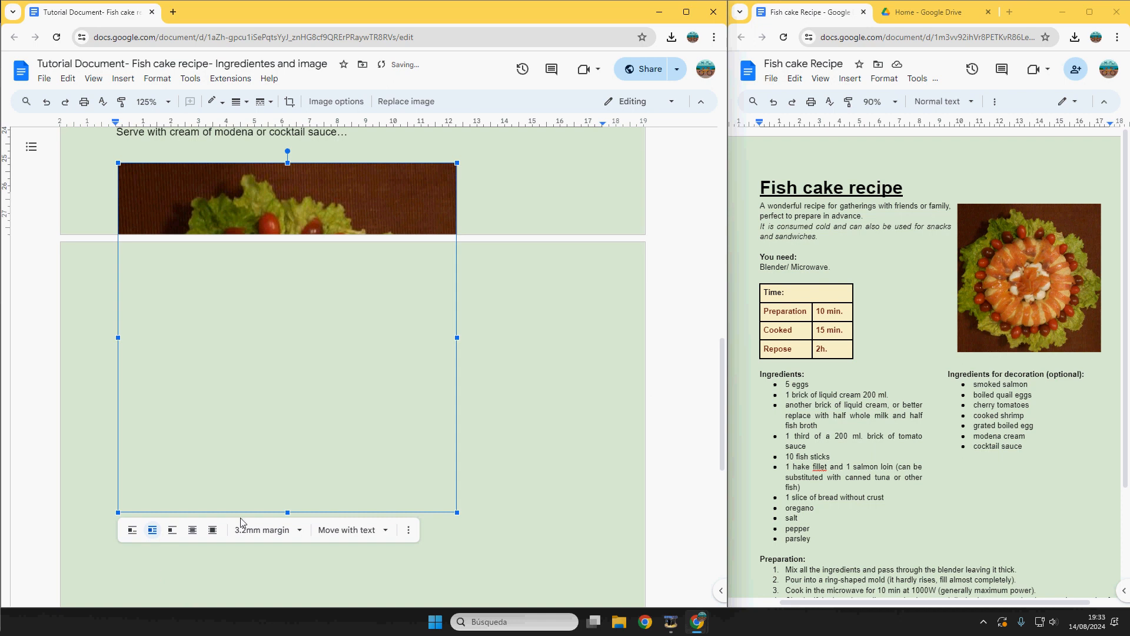
{"action": "left_click_drag", "start_coordinate": [118, 512], "coordinate": [193, 446]}
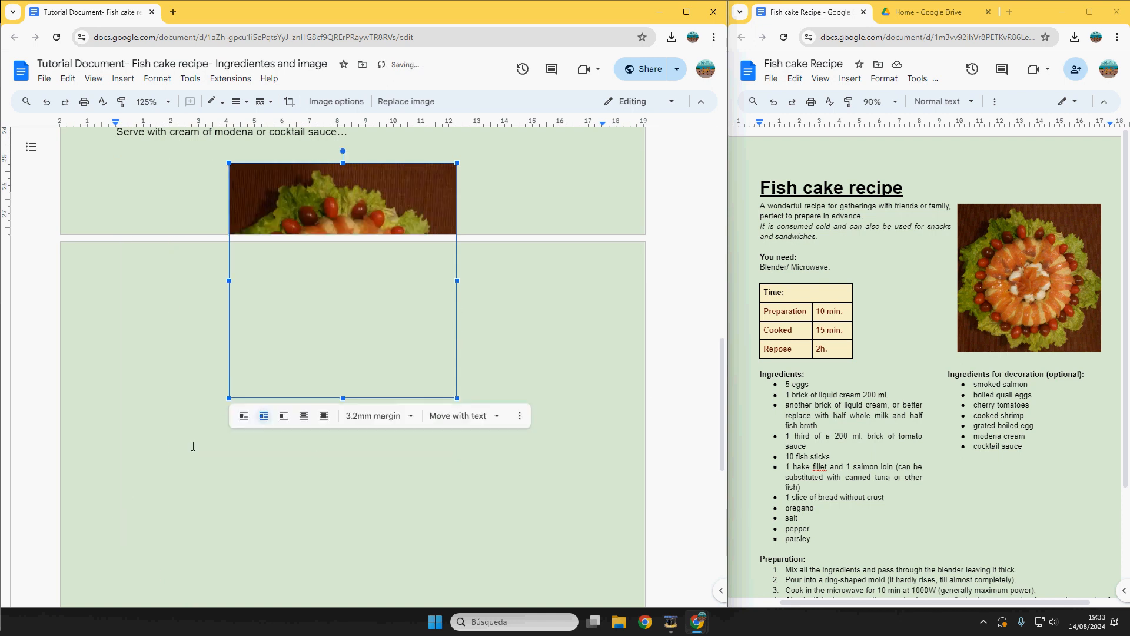
{"action": "scroll", "coordinate": [227, 530], "scroll_direction": "up", "scroll_amount": 4}
{"action": "left_click_drag", "start_coordinate": [362, 459], "coordinate": [482, 225]}
{"action": "scroll", "coordinate": [419, 237], "scroll_direction": "up", "scroll_amount": 6}
{"action": "scroll", "coordinate": [480, 229], "scroll_direction": "up", "scroll_amount": 4}
{"action": "left_click_drag", "start_coordinate": [462, 465], "coordinate": [484, 337]}
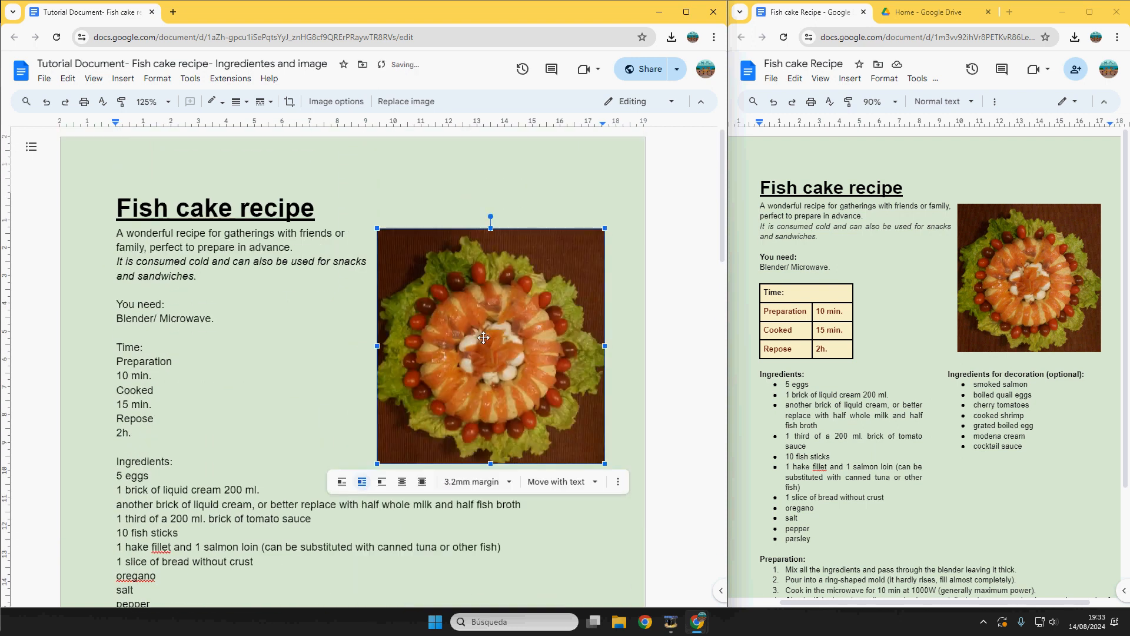
{"action": "left_click_drag", "start_coordinate": [377, 464], "coordinate": [397, 436]}
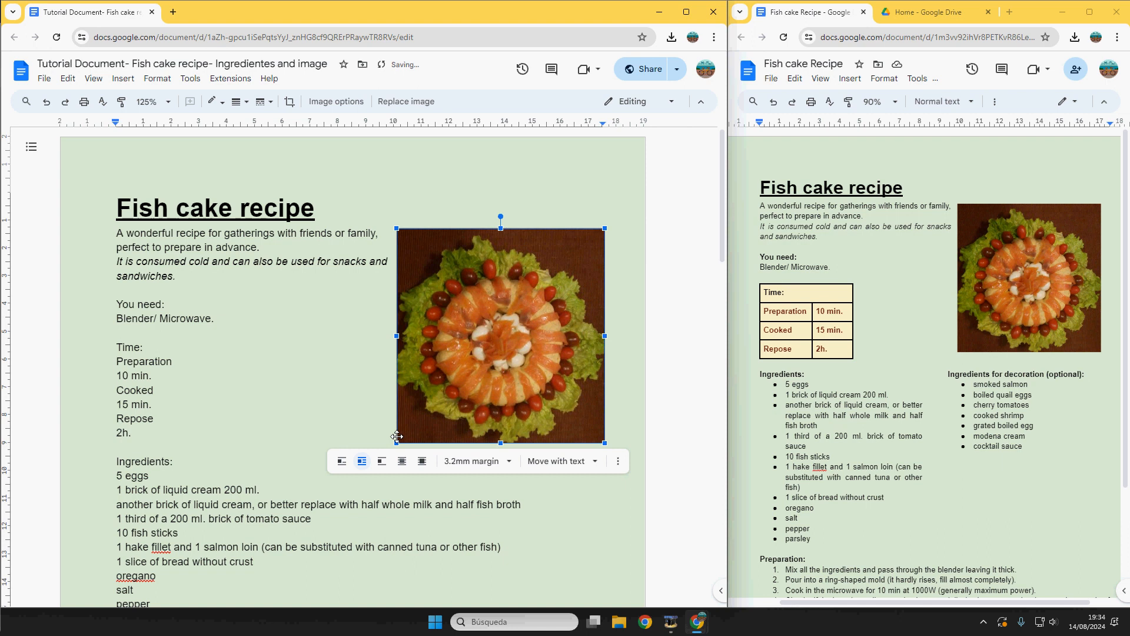
{"action": "left_click", "coordinate": [353, 290]}
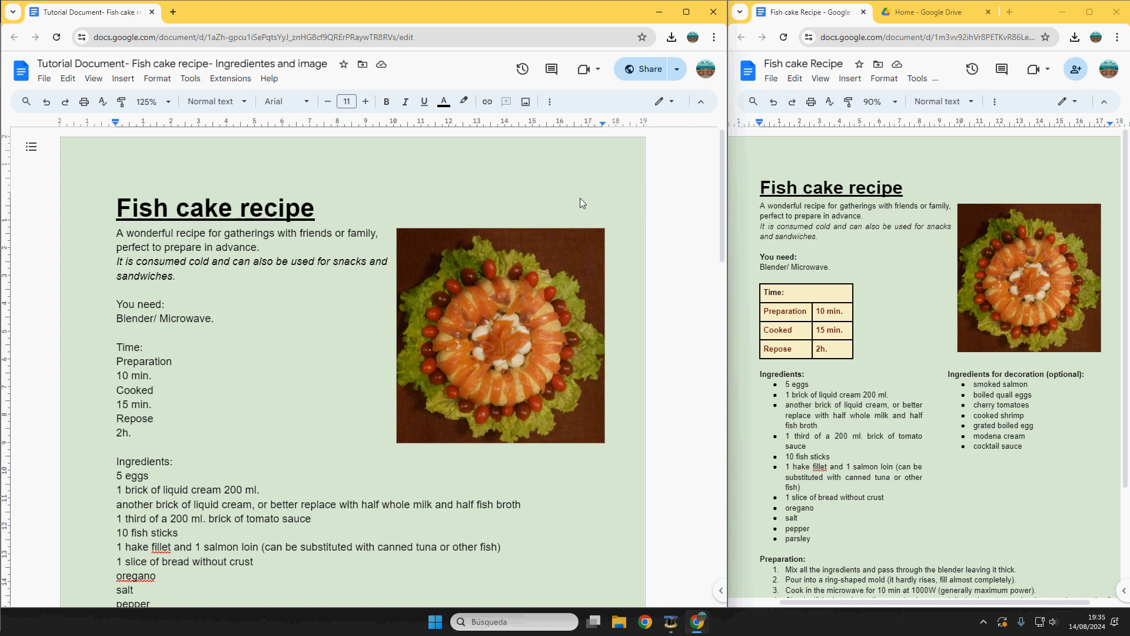
Step: Select all the recipe text and justify it, with the window maximized
{"action": "left_click", "coordinate": [68, 78]}
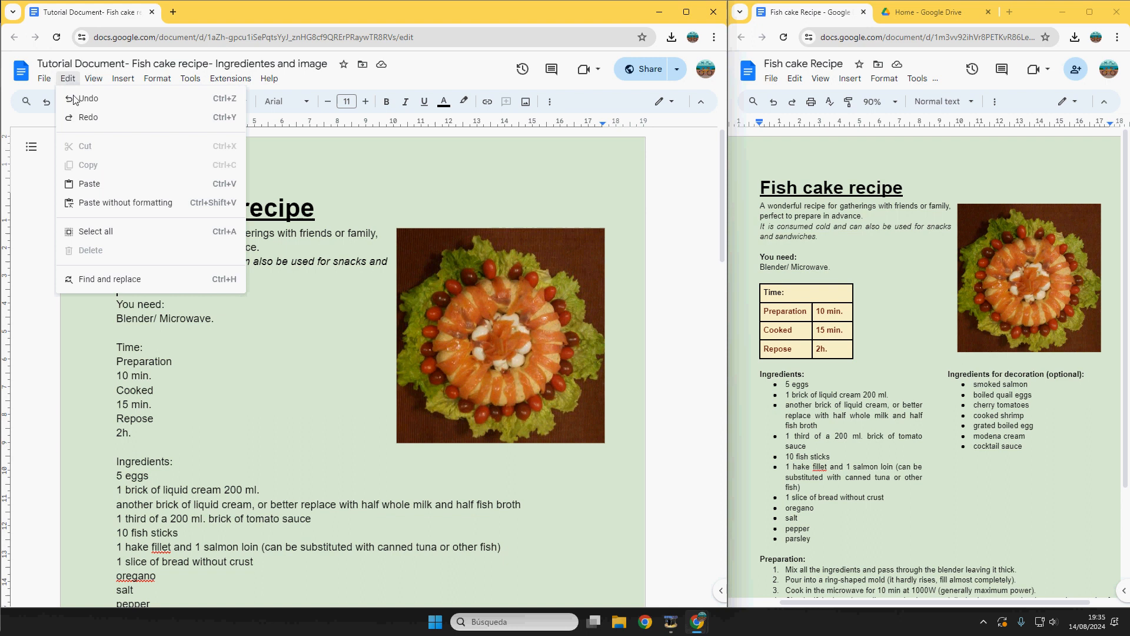
{"action": "left_click", "coordinate": [111, 233]}
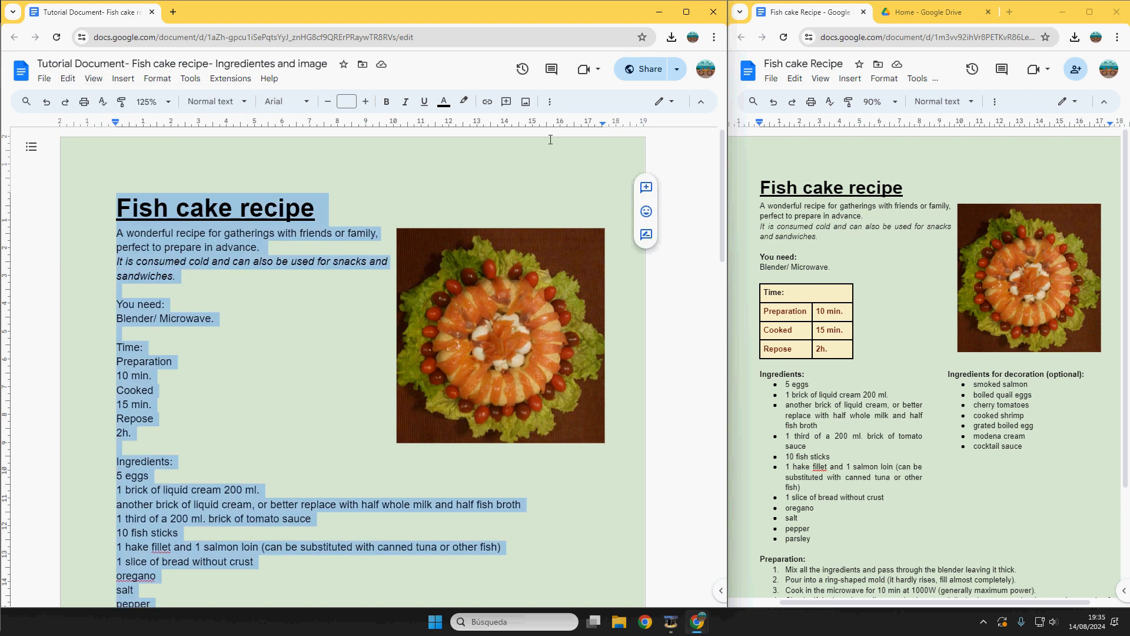
{"action": "left_click", "coordinate": [686, 11]}
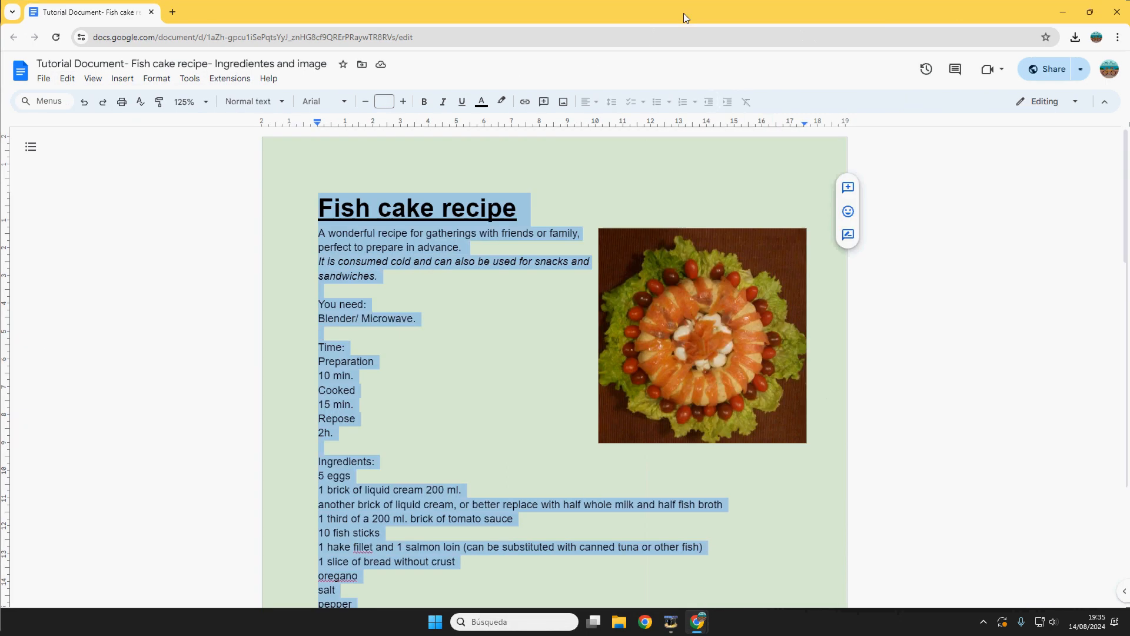
{"action": "left_click", "coordinate": [597, 103]}
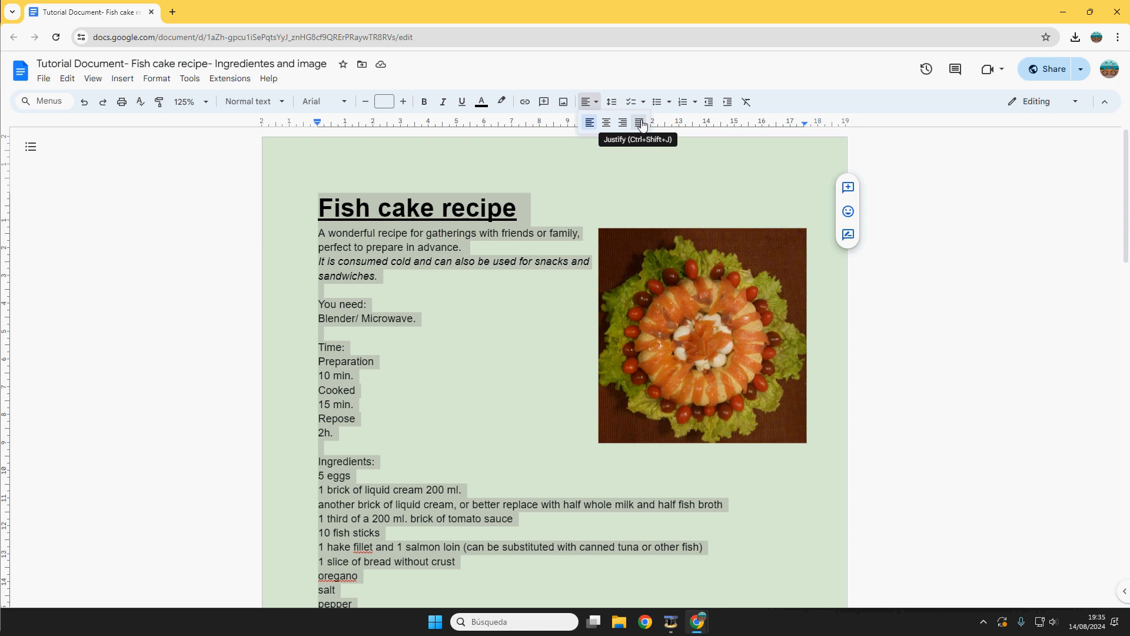
{"action": "left_click", "coordinate": [640, 122]}
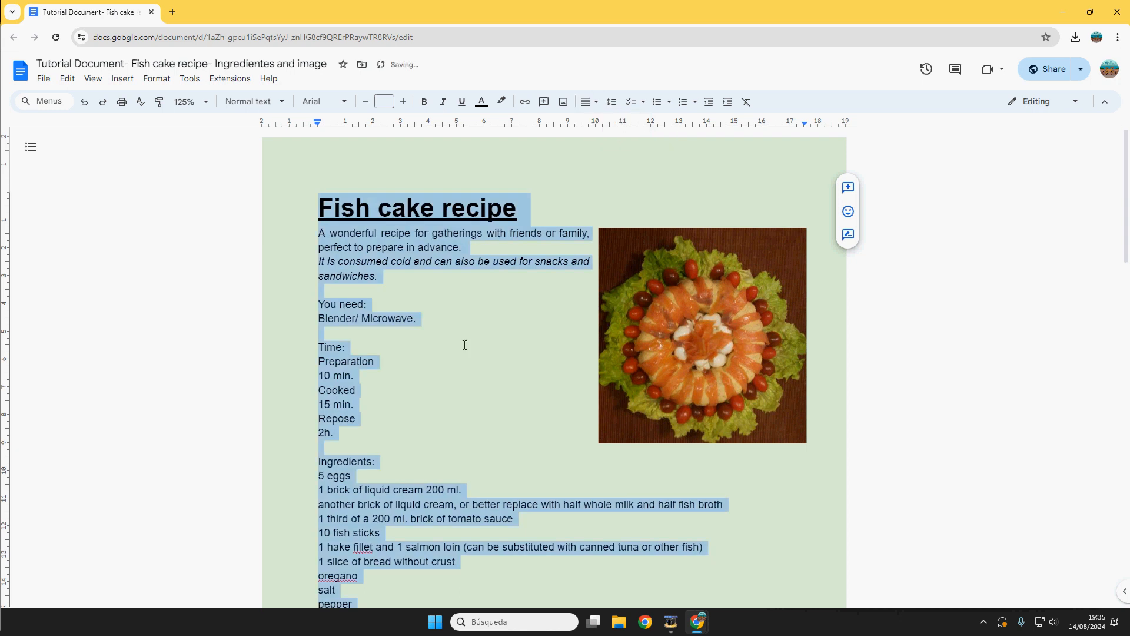
{"action": "left_click", "coordinate": [510, 295]}
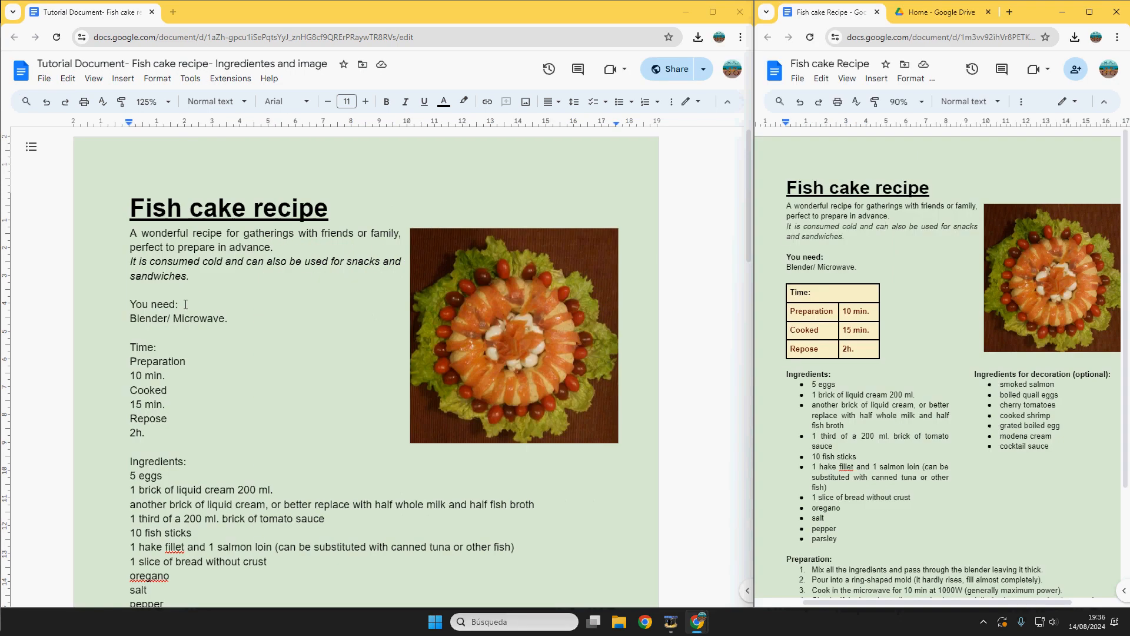
Step: Make the 'You need:' heading bold
{"action": "left_click_drag", "start_coordinate": [185, 304], "coordinate": [118, 304]}
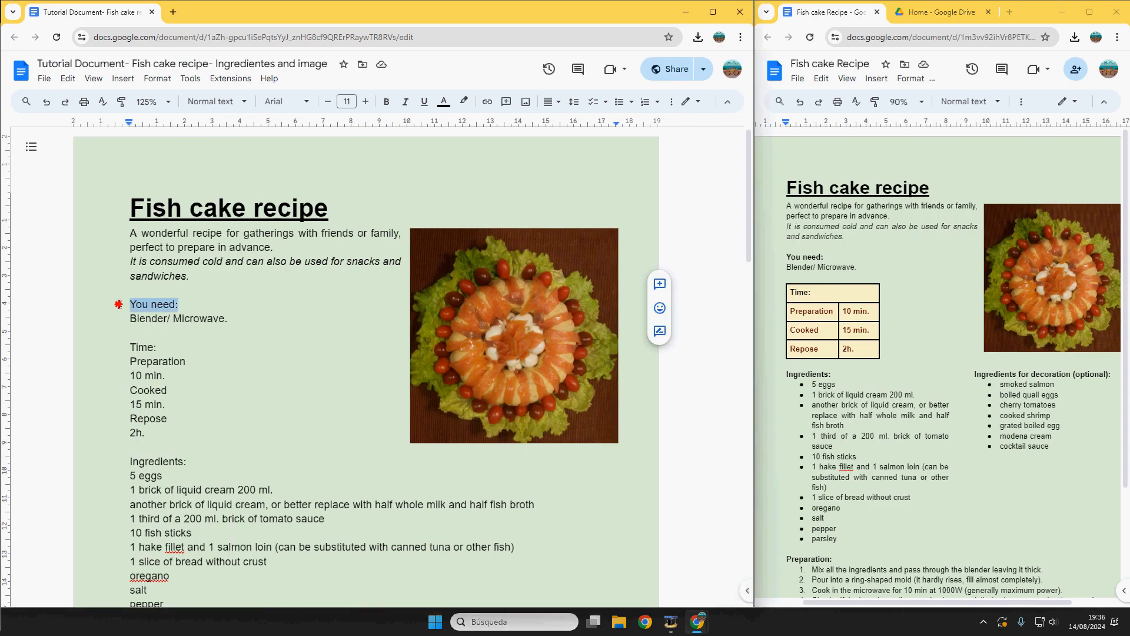
{"action": "left_click", "coordinate": [388, 103]}
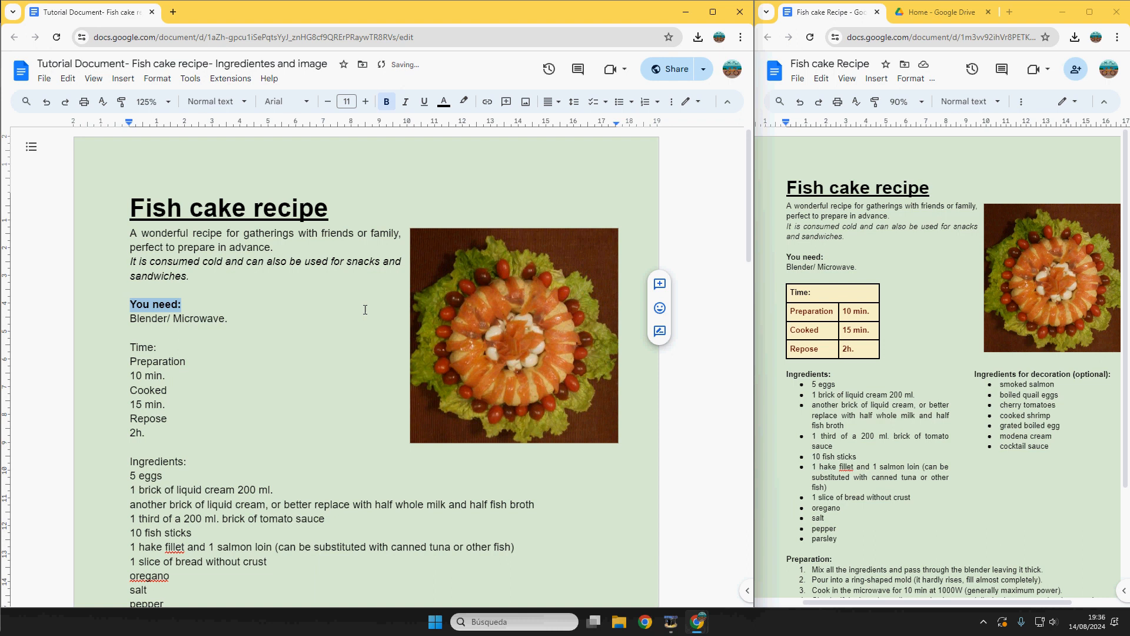
{"action": "left_click", "coordinate": [177, 376]}
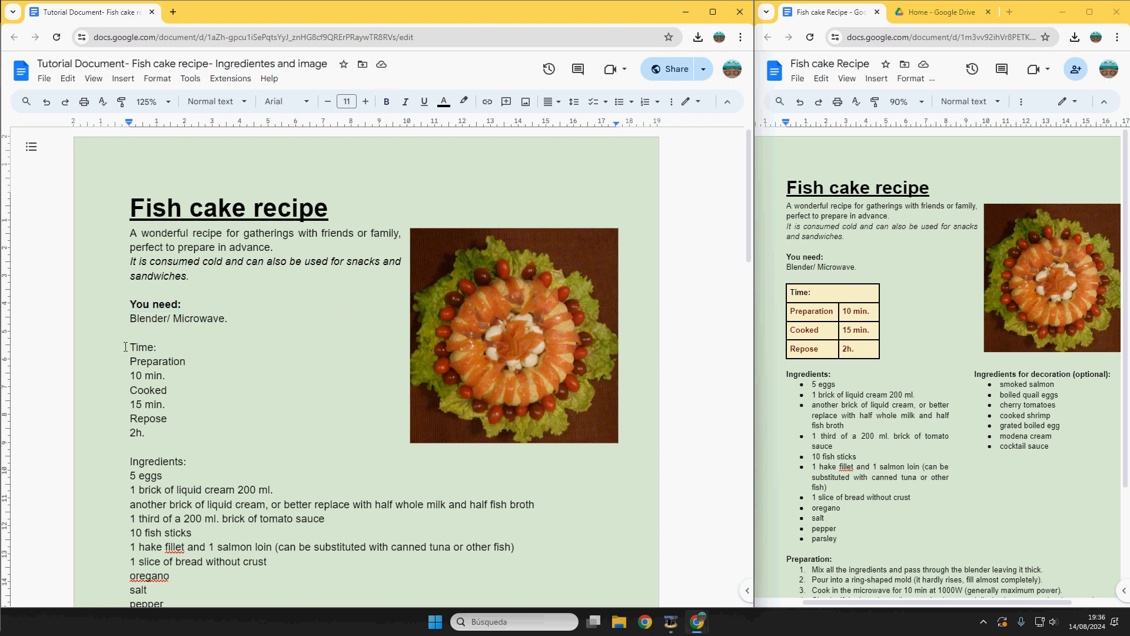
{"action": "left_click_drag", "start_coordinate": [126, 348], "coordinate": [154, 434]}
{"action": "left_click", "coordinate": [154, 437]}
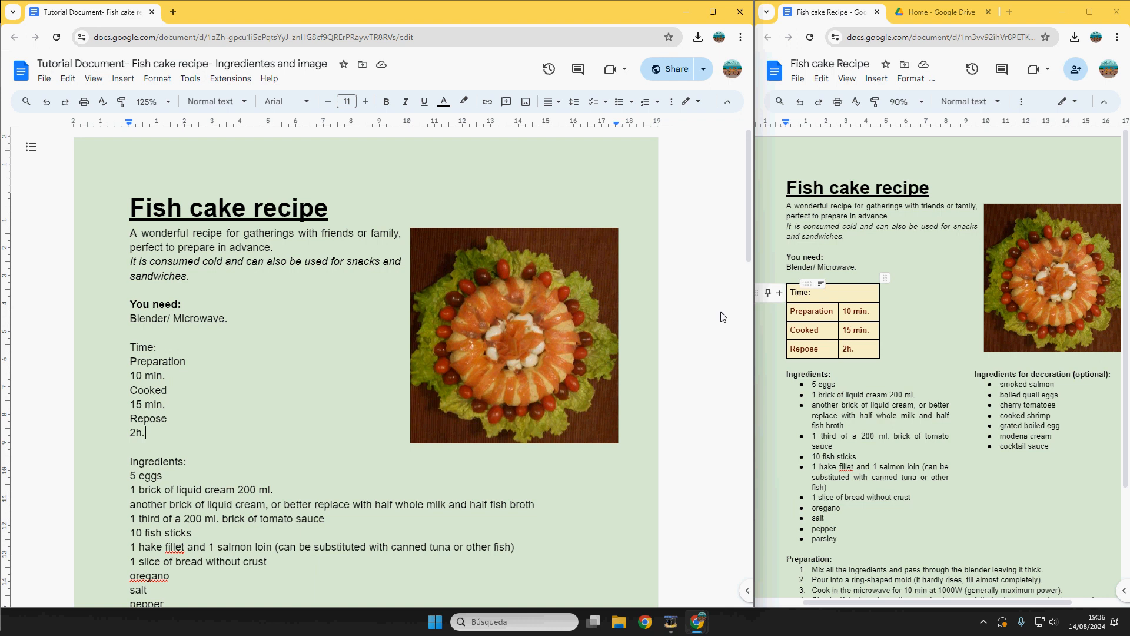
Step: Insert a 2x4 table above 'Time:', narrow its columns, and keep the photo beside the intro
{"action": "left_click", "coordinate": [139, 335]}
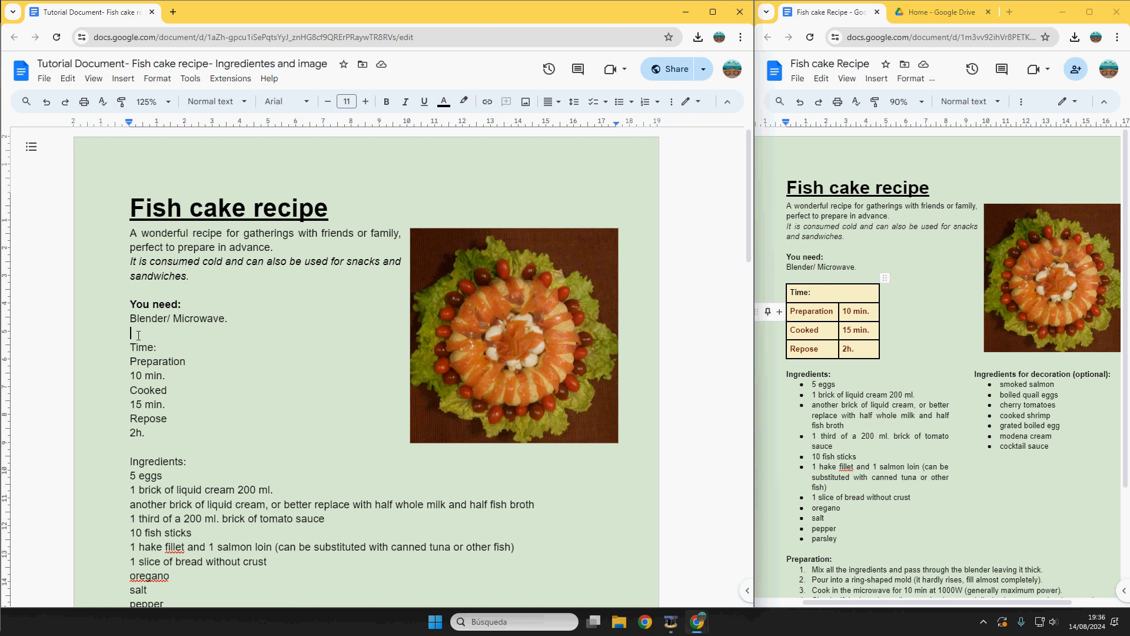
{"action": "left_click", "coordinate": [123, 78]}
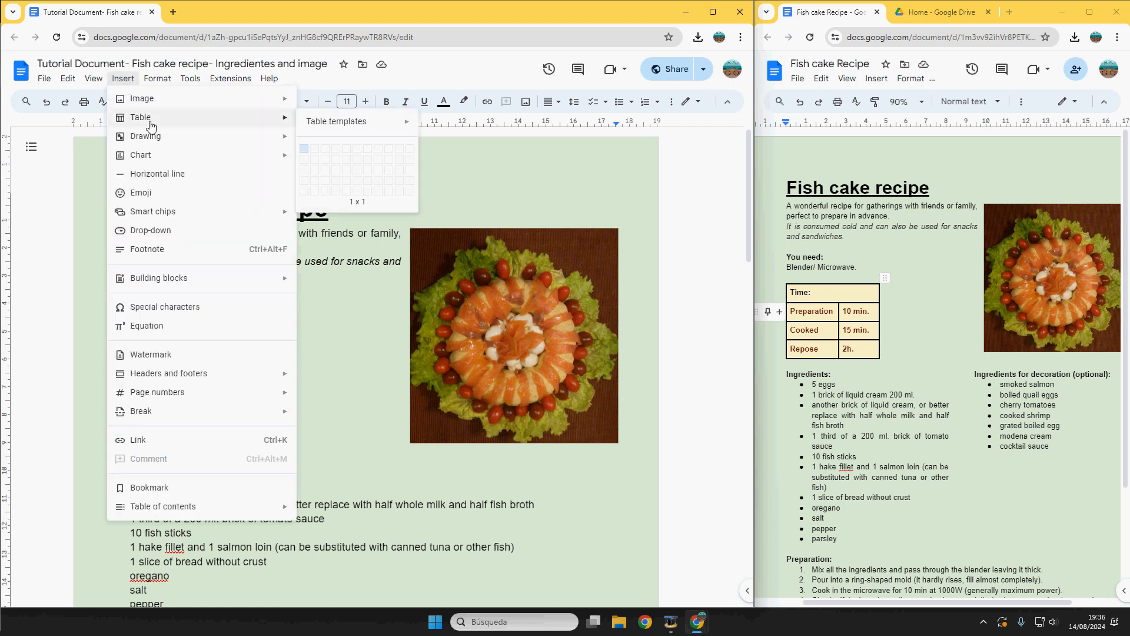
{"action": "mouse_move", "coordinate": [268, 127]}
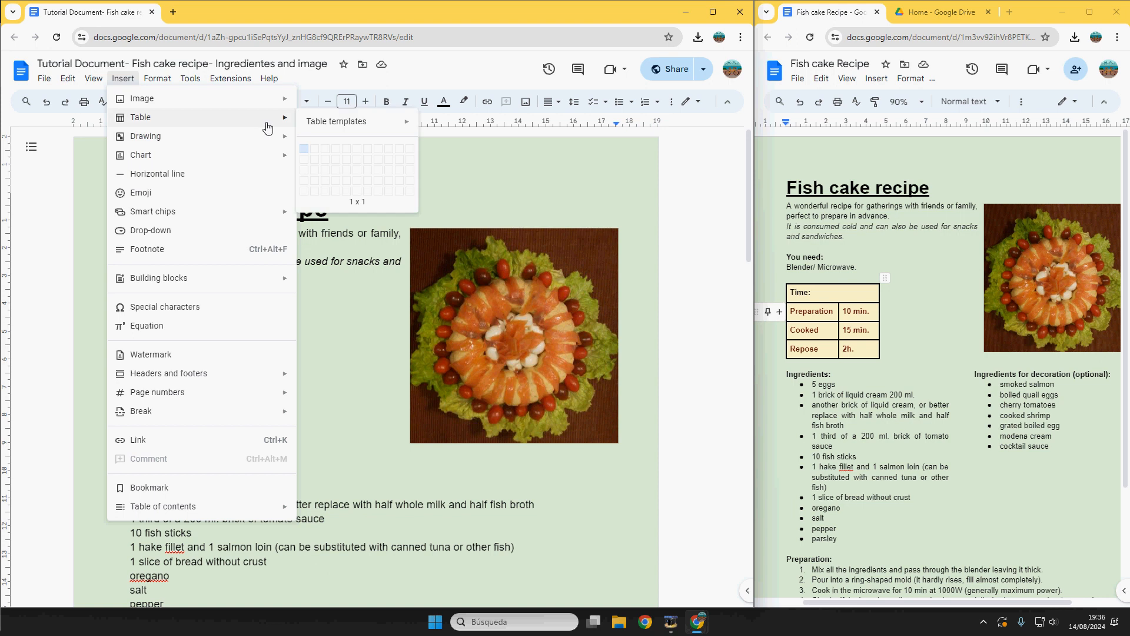
{"action": "left_click", "coordinate": [315, 179]}
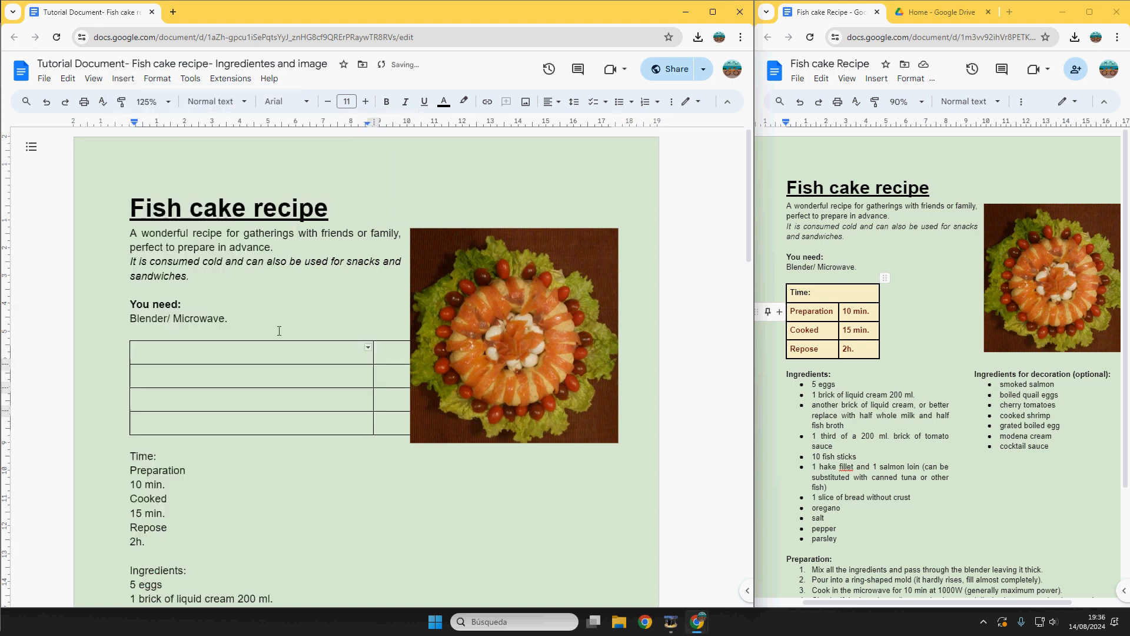
{"action": "left_click_drag", "start_coordinate": [374, 378], "coordinate": [251, 379]}
{"action": "left_click", "coordinate": [503, 366]}
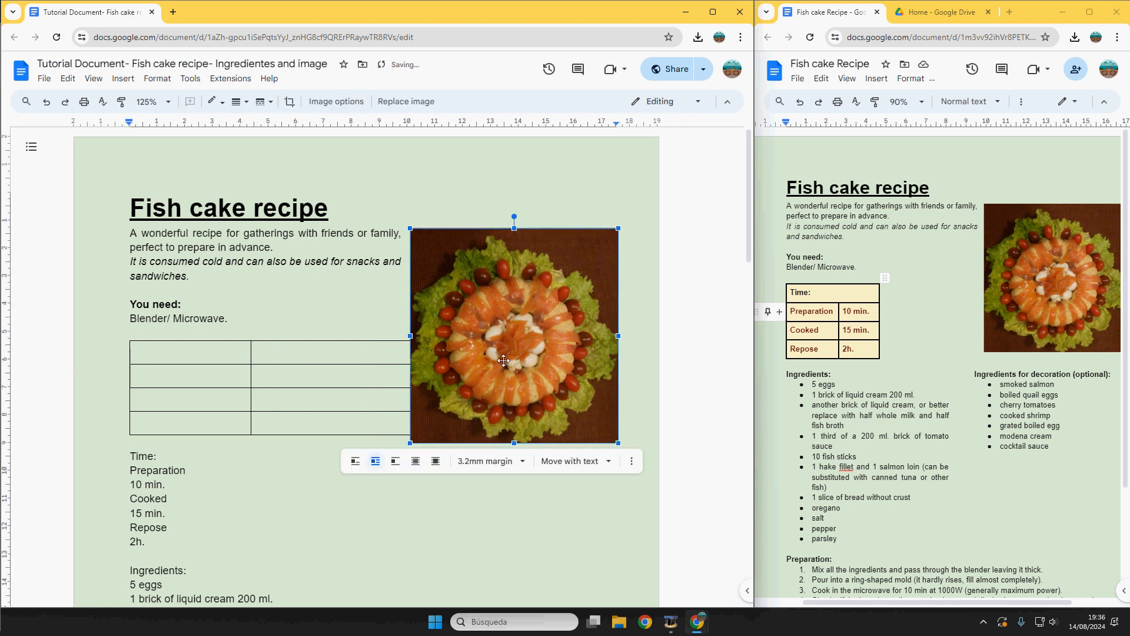
{"action": "left_click_drag", "start_coordinate": [503, 346], "coordinate": [444, 547]}
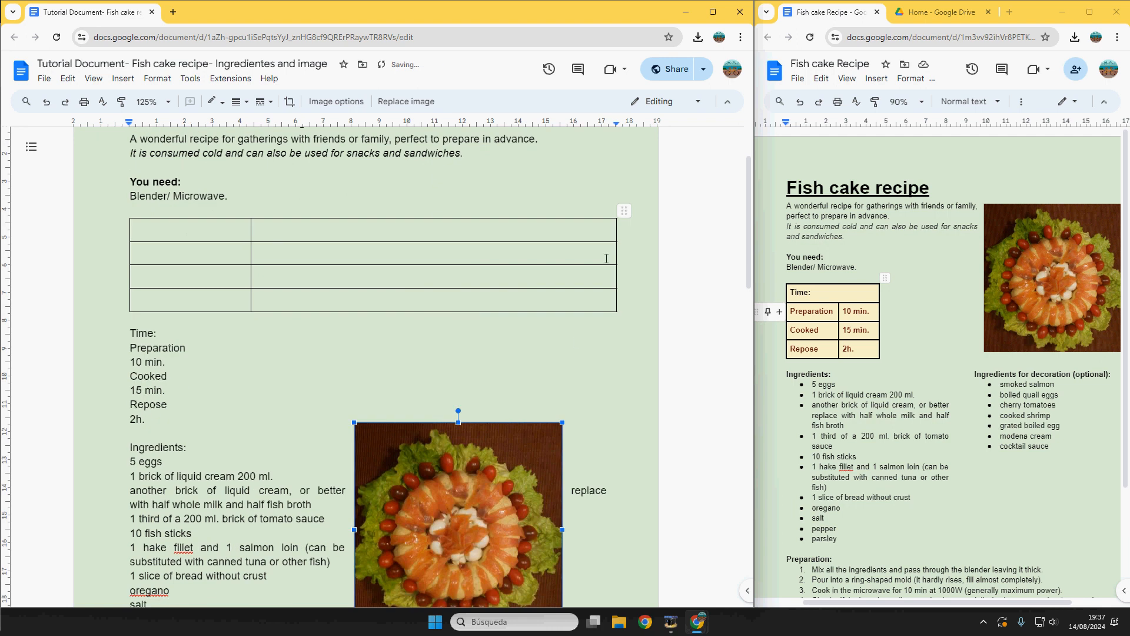
{"action": "left_click_drag", "start_coordinate": [617, 252], "coordinate": [358, 253]}
{"action": "left_click_drag", "start_coordinate": [478, 470], "coordinate": [539, 328]}
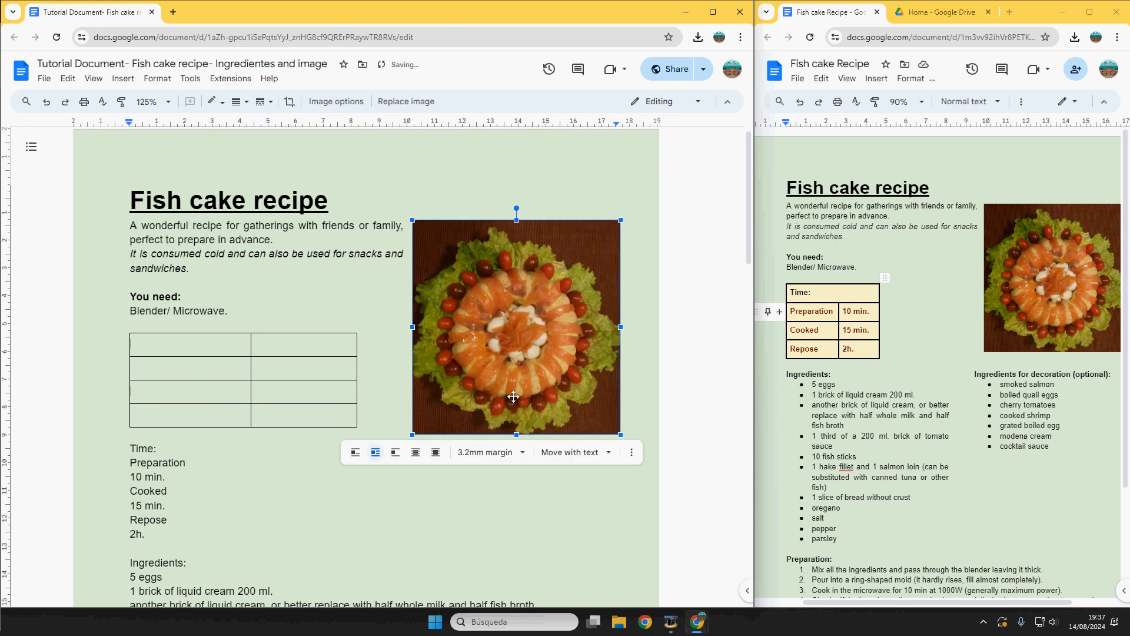
{"action": "left_click", "coordinate": [269, 344]}
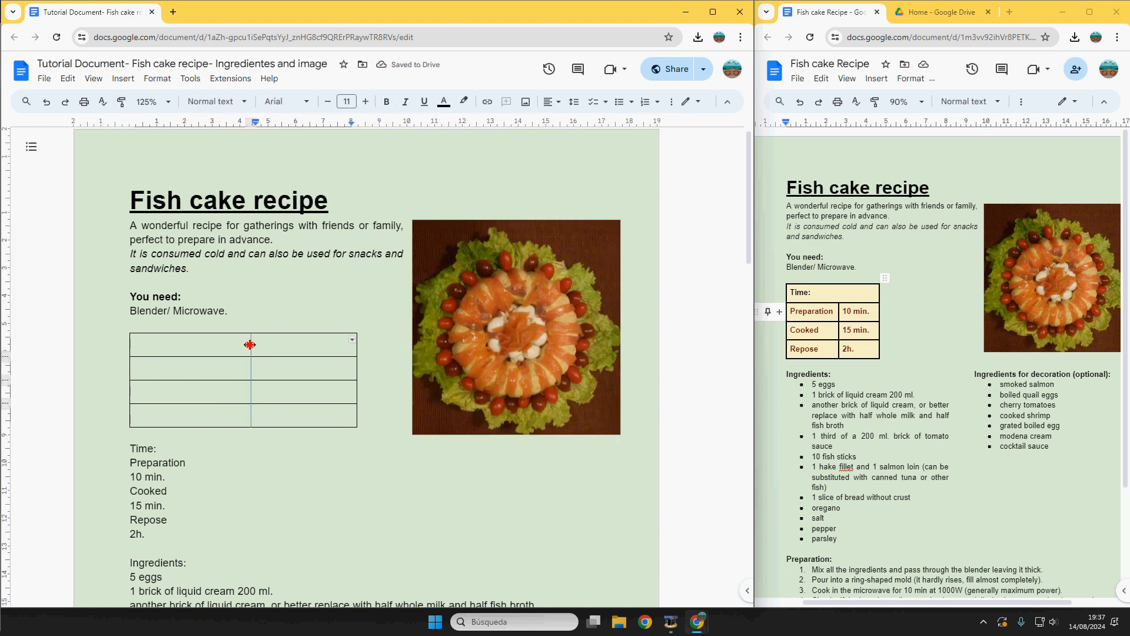
{"action": "left_click_drag", "start_coordinate": [251, 345], "coordinate": [225, 344]}
Step: Move 'Time:', 'Preparation', '10 min.' and '2h.' into their table cells
{"action": "left_click_drag", "start_coordinate": [174, 449], "coordinate": [136, 345]}
{"action": "mouse_move", "coordinate": [187, 464]}
{"action": "left_mouse_down"}
{"action": "mouse_move", "coordinate": [131, 456]}
{"action": "mouse_move", "coordinate": [185, 462]}
{"action": "left_mouse_up"}
{"action": "left_click", "coordinate": [131, 455]}
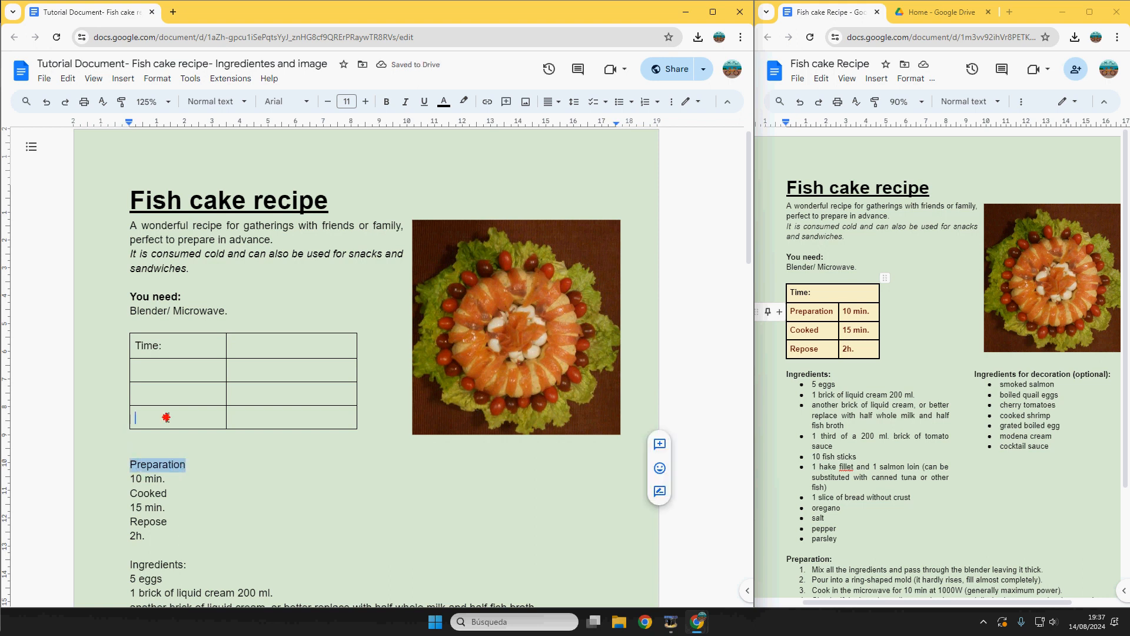
{"action": "left_click_drag", "start_coordinate": [166, 417], "coordinate": [165, 369]}
{"action": "left_click_drag", "start_coordinate": [167, 481], "coordinate": [257, 375]}
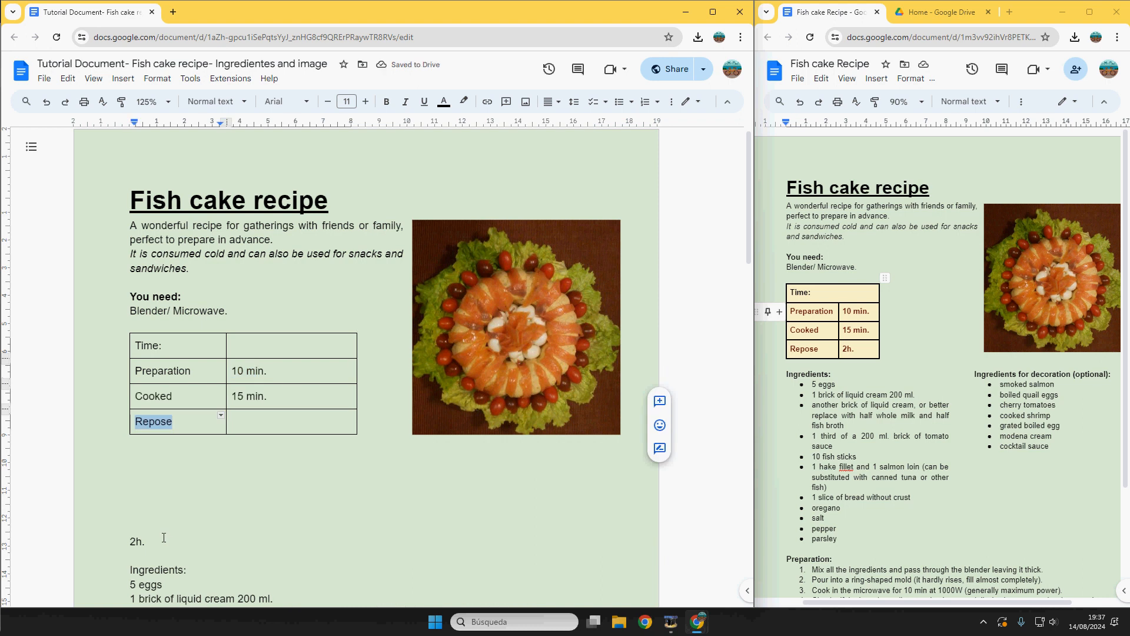
{"action": "left_click_drag", "start_coordinate": [162, 539], "coordinate": [131, 541]}
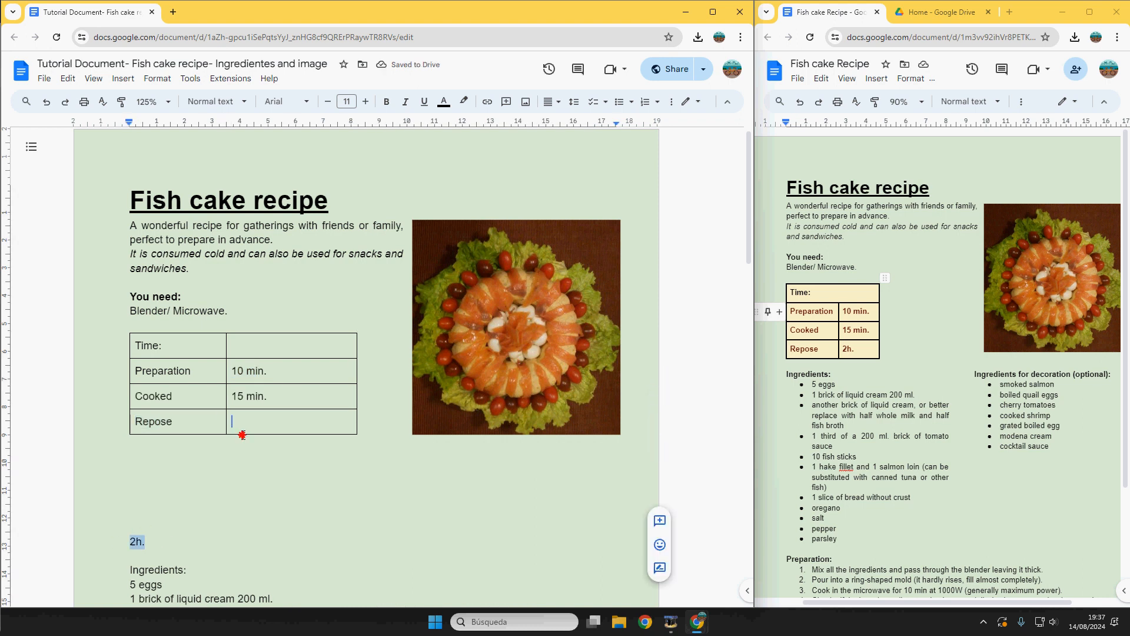
{"action": "left_click_drag", "start_coordinate": [242, 434], "coordinate": [262, 419]}
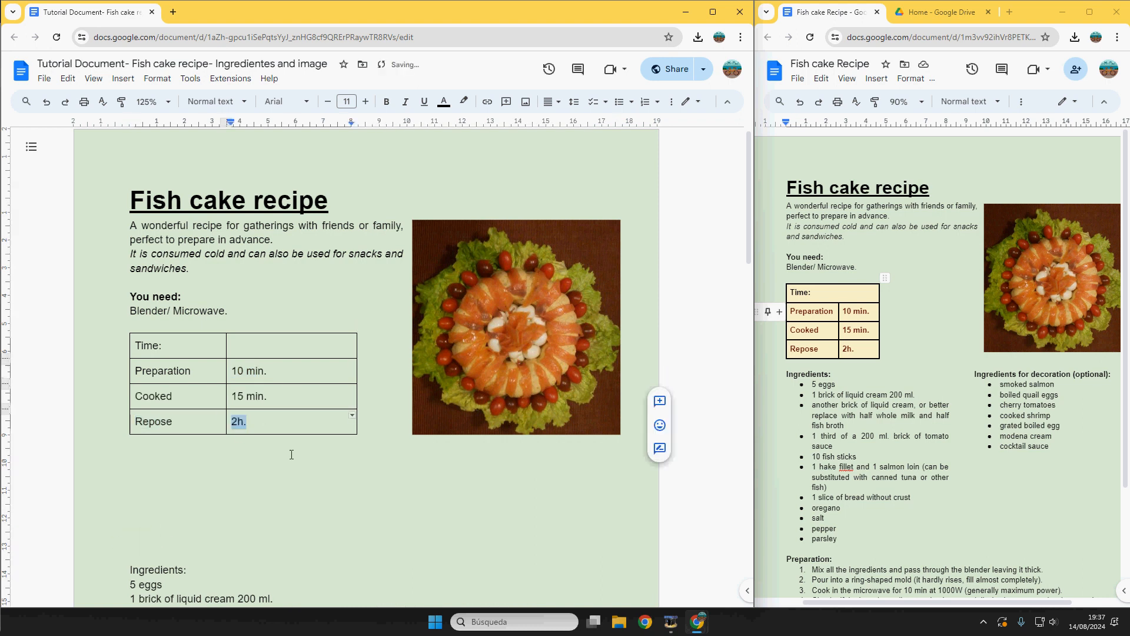
{"action": "left_click", "coordinate": [248, 507]}
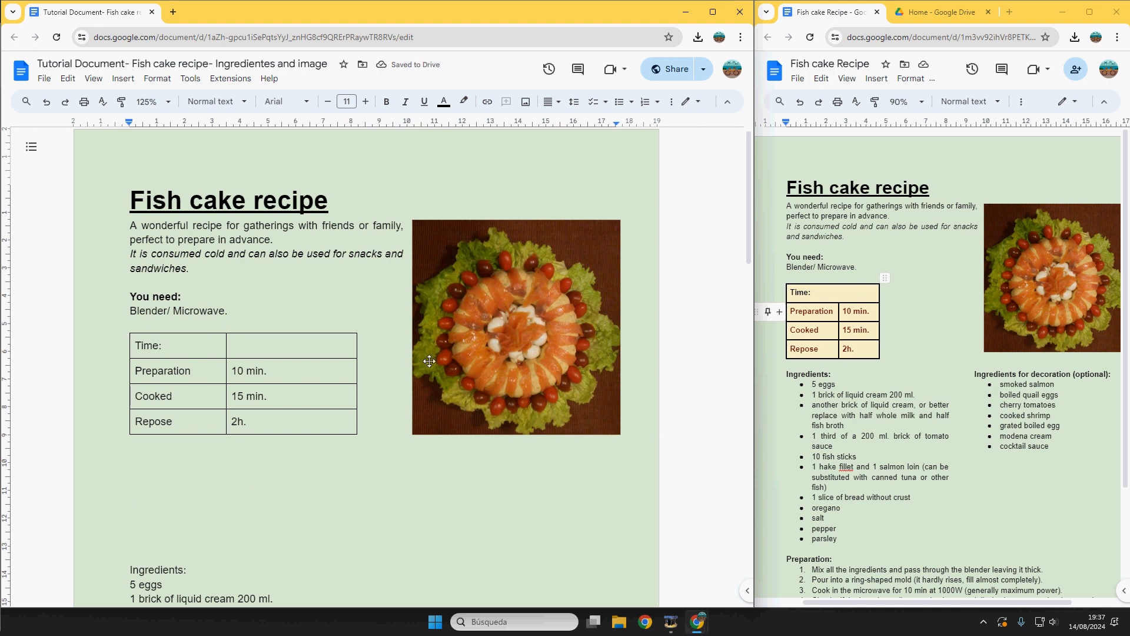
Step: Drag the table borders narrower and merge the top-row cells so 'Time:' spans both columns
{"action": "left_click_drag", "start_coordinate": [356, 350], "coordinate": [300, 352]}
{"action": "left_click_drag", "start_coordinate": [226, 345], "coordinate": [259, 350]}
{"action": "left_click", "coordinate": [188, 355]}
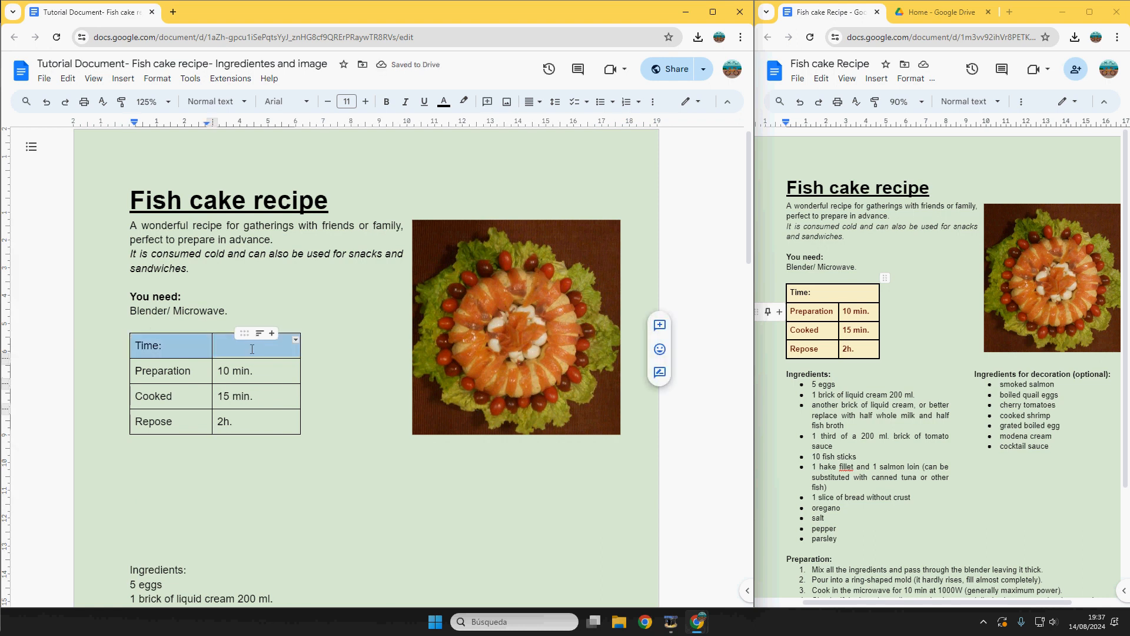
{"action": "right_click", "coordinate": [242, 348]}
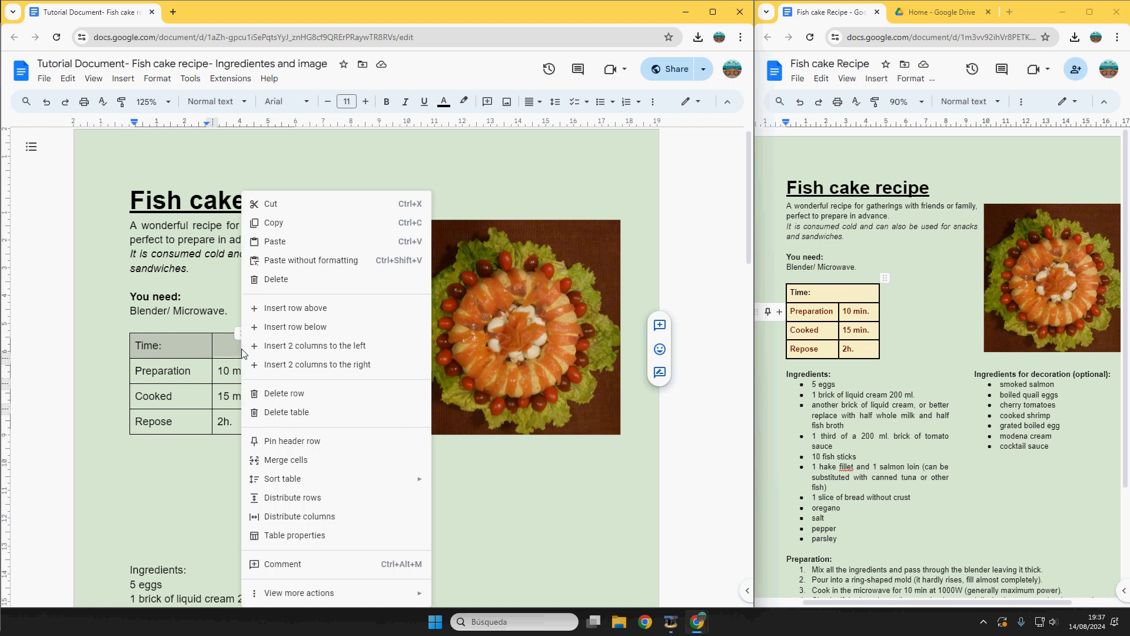
{"action": "left_click", "coordinate": [277, 460]}
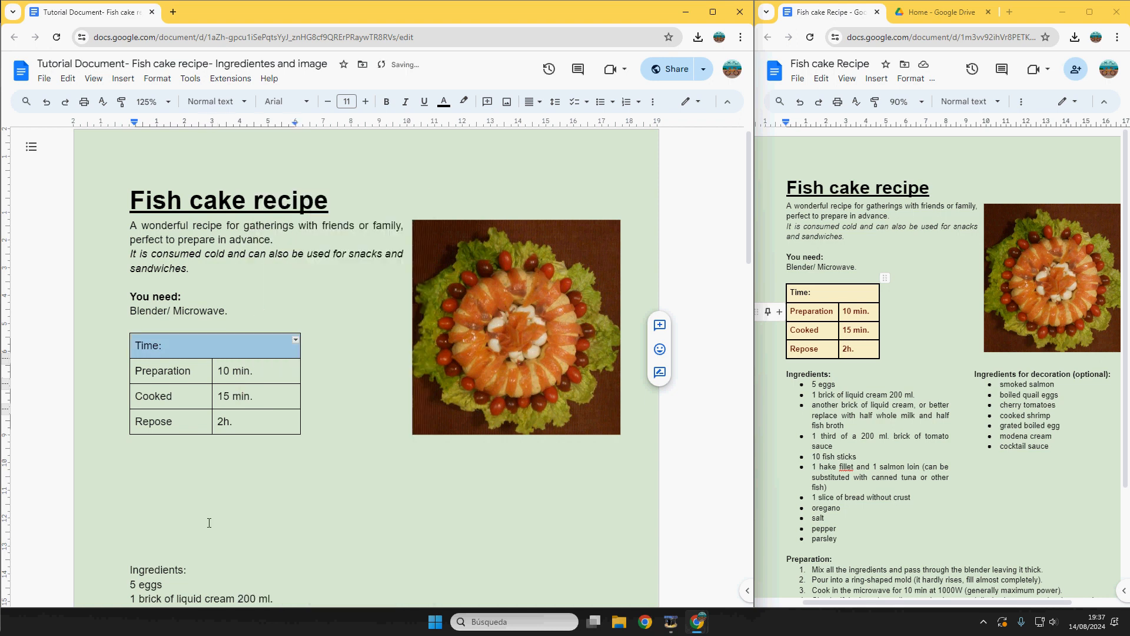
{"action": "left_click", "coordinate": [227, 429]}
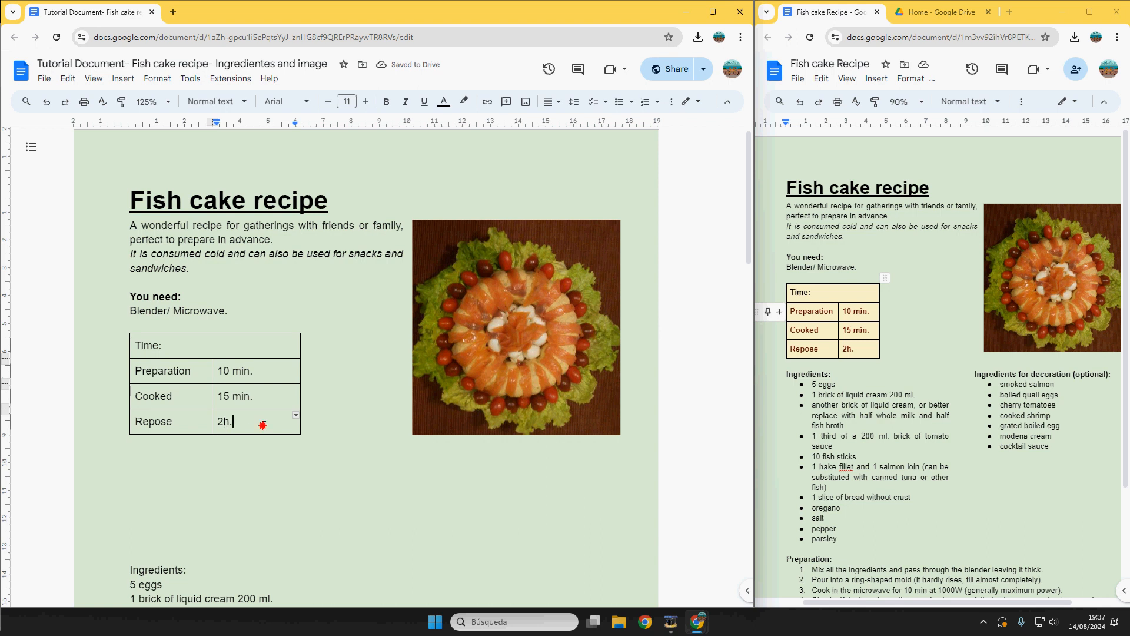
{"action": "left_click_drag", "start_coordinate": [263, 425], "coordinate": [187, 355]}
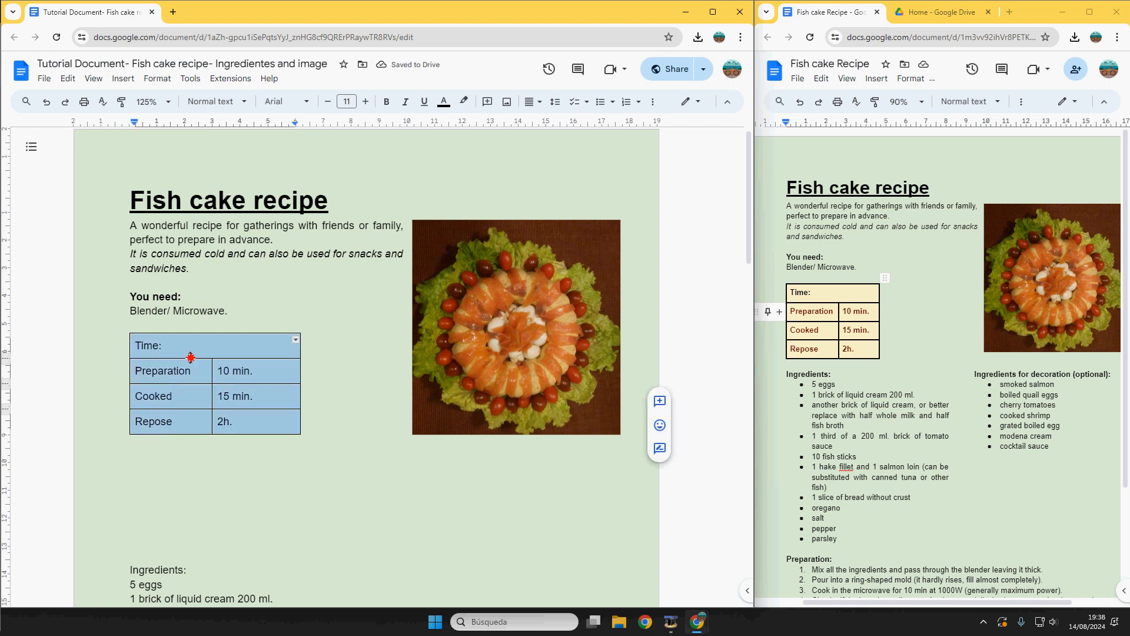
{"action": "left_click", "coordinate": [712, 12]}
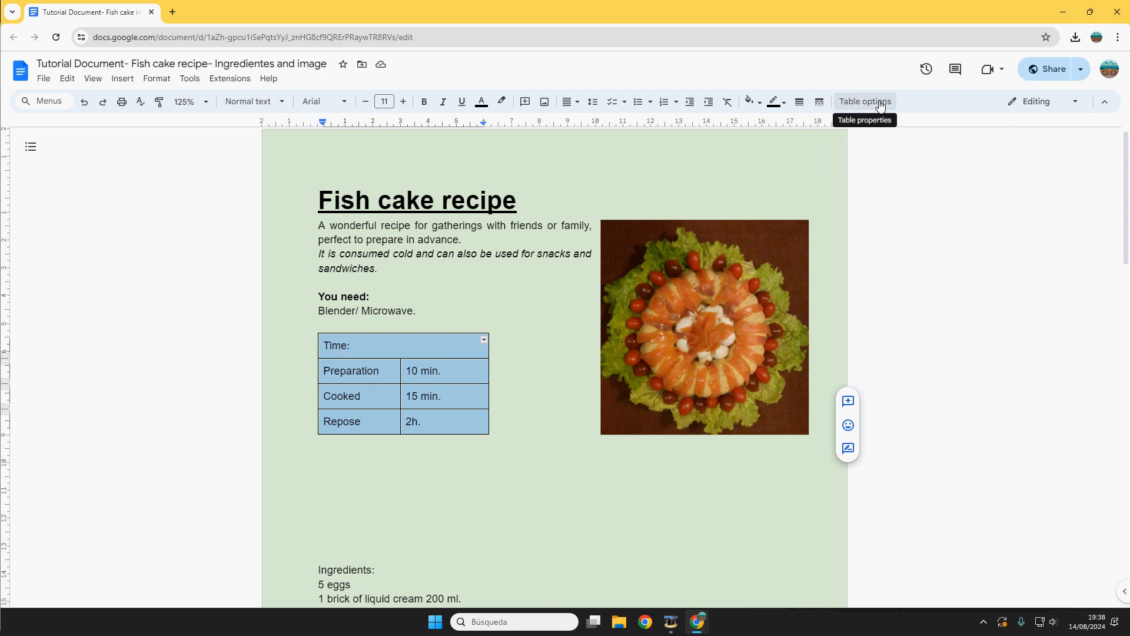
Step: Give the time table black 1.5 pt borders and a pale yellow cell background
{"action": "right_click", "coordinate": [383, 372]}
{"action": "left_click", "coordinate": [435, 537]}
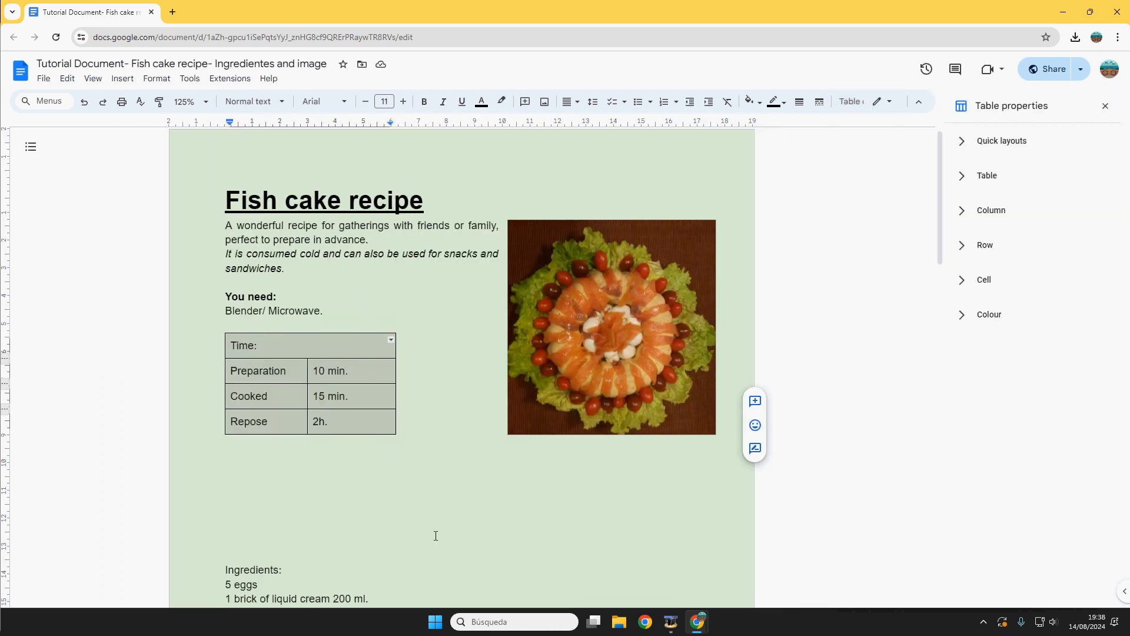
{"action": "left_click", "coordinate": [963, 320]}
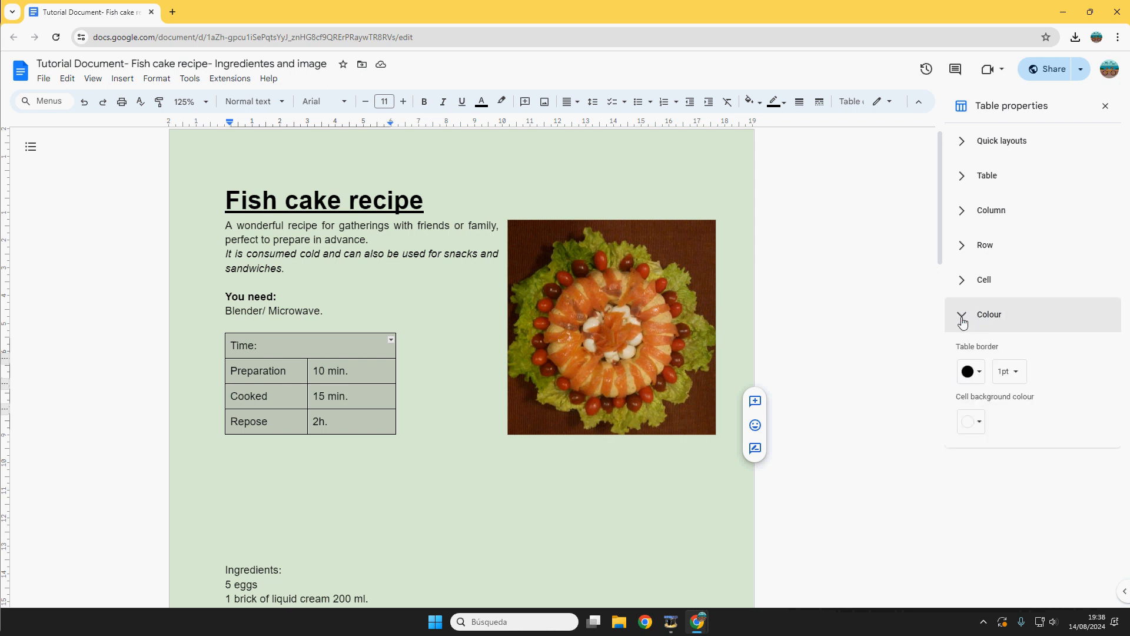
{"action": "left_click", "coordinate": [972, 376]}
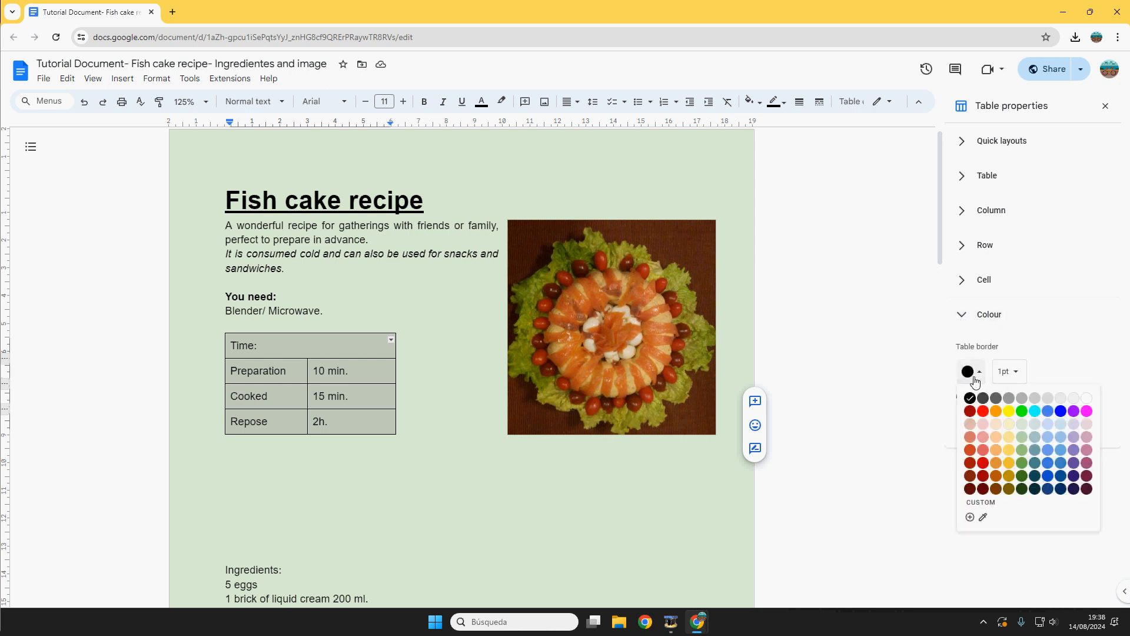
{"action": "left_click", "coordinate": [972, 377]}
{"action": "left_click", "coordinate": [1017, 371]}
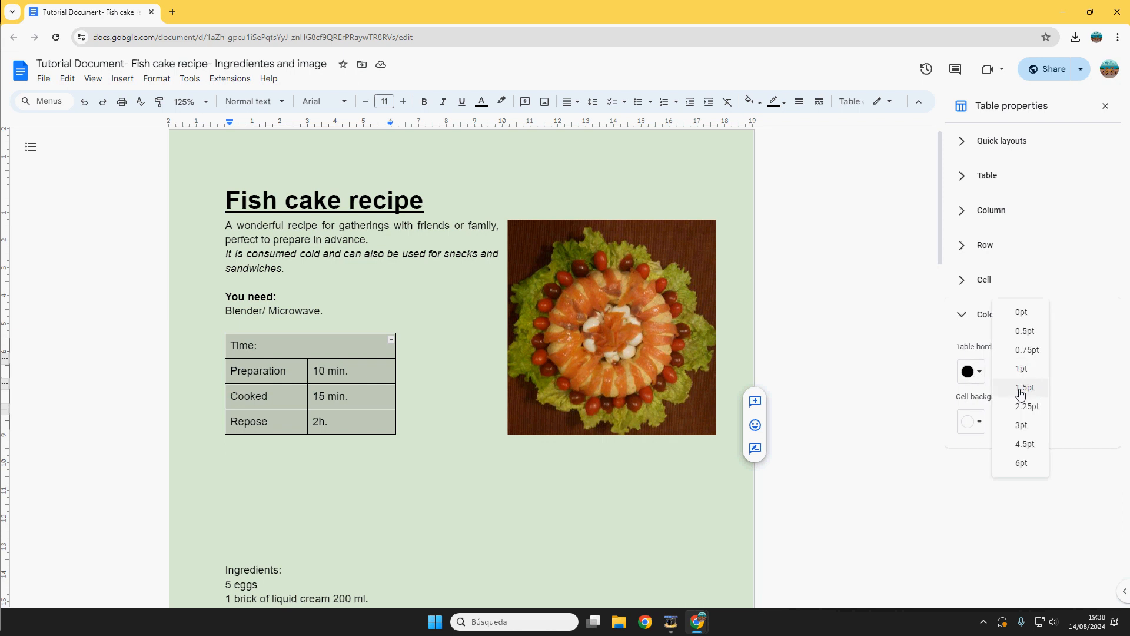
{"action": "left_click", "coordinate": [1025, 389]}
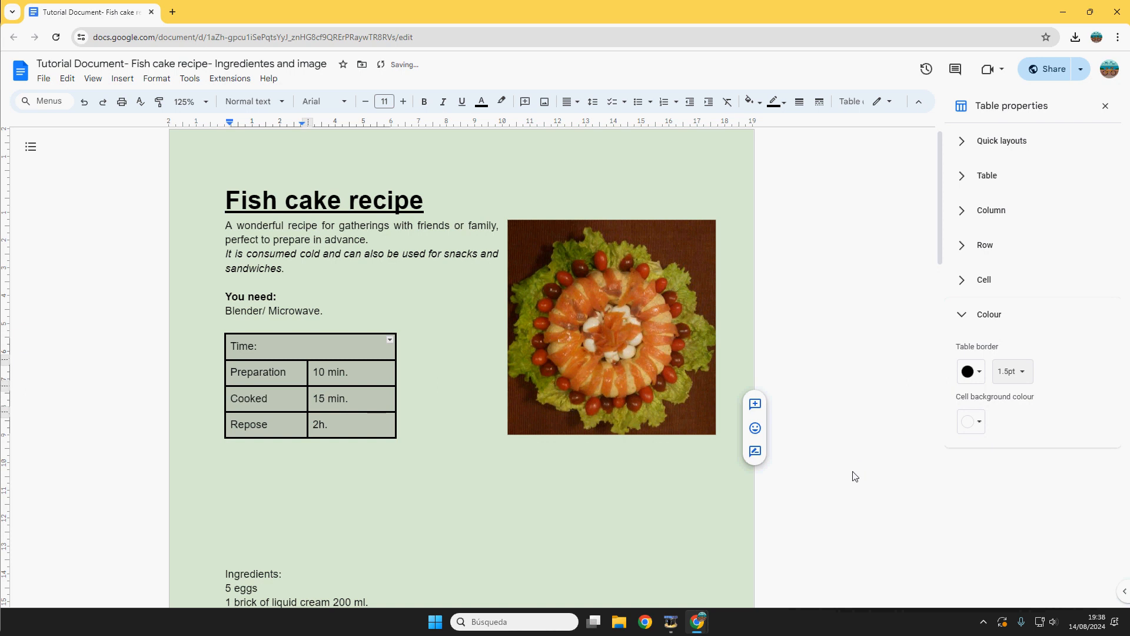
{"action": "left_click", "coordinate": [979, 425]}
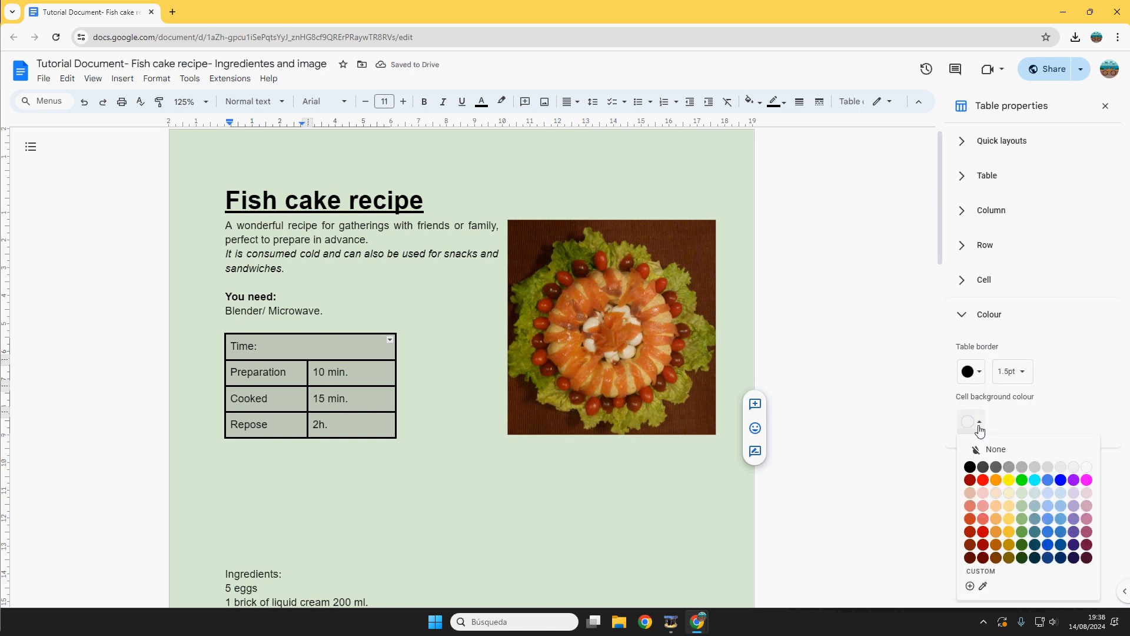
{"action": "left_click", "coordinate": [1008, 493]}
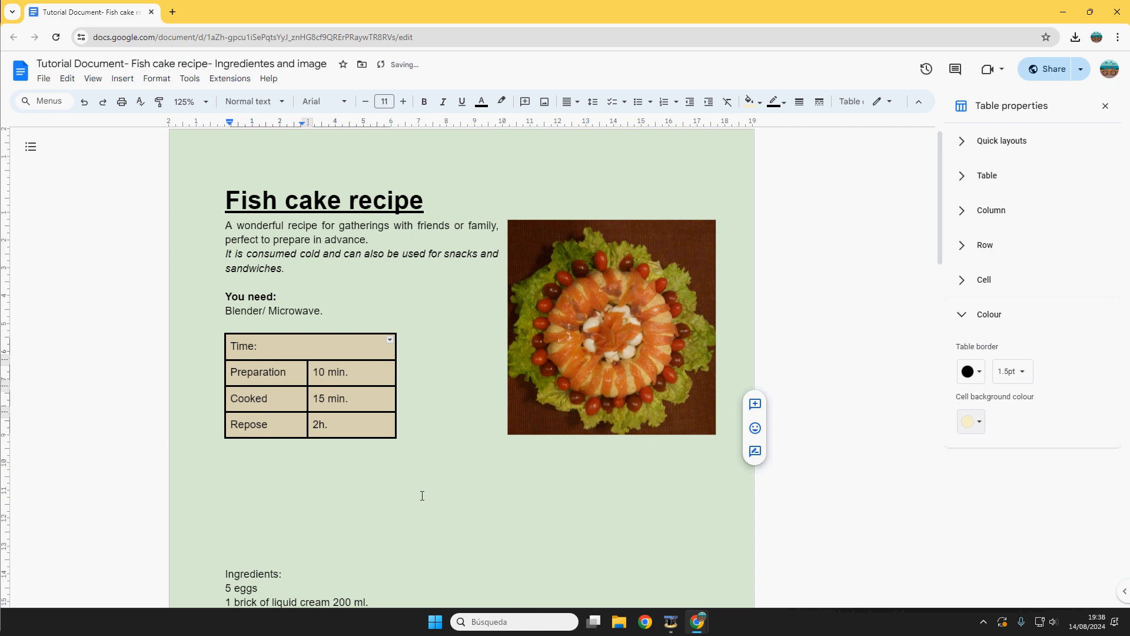
Step: Snap the document window left, close Table properties, and check the reference recipe's table
{"action": "left_click", "coordinate": [327, 391]}
{"action": "key", "text": "super+Left"}
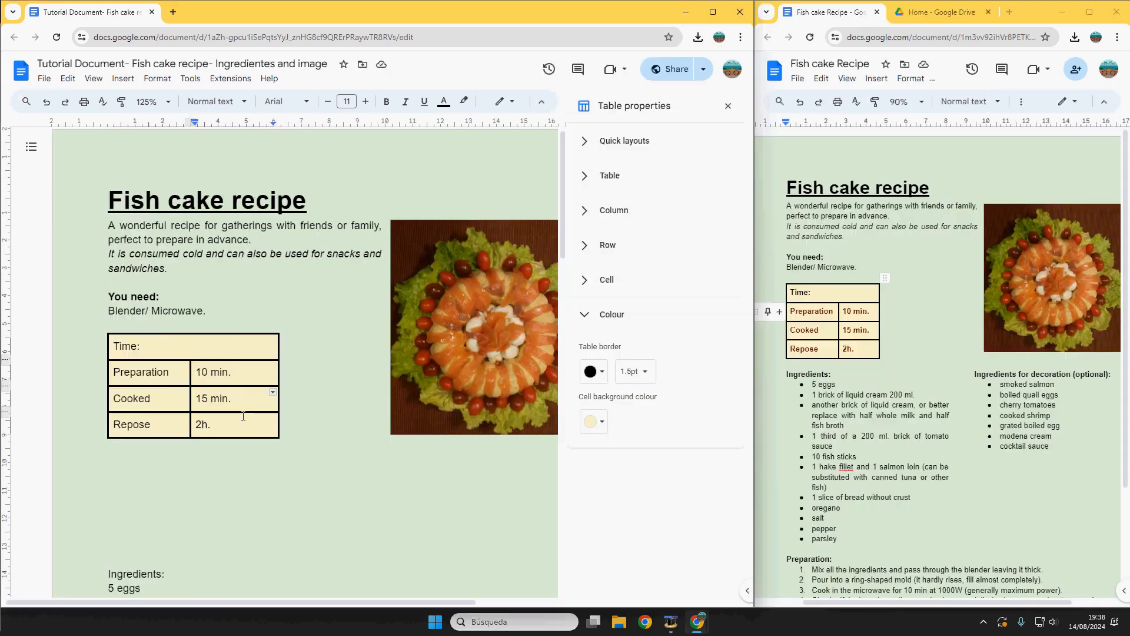
{"action": "left_click", "coordinate": [728, 106]}
{"action": "left_click", "coordinate": [839, 312]}
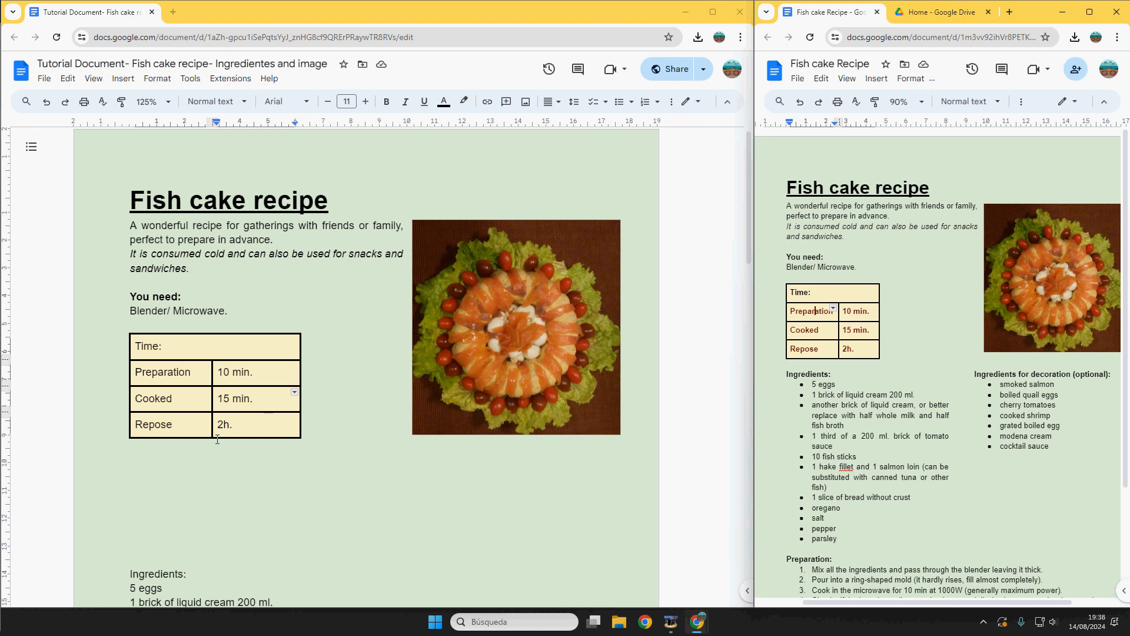
Step: Colour the table text in the rows below Time dark orange 3
{"action": "left_click_drag", "start_coordinate": [267, 428], "coordinate": [139, 377]}
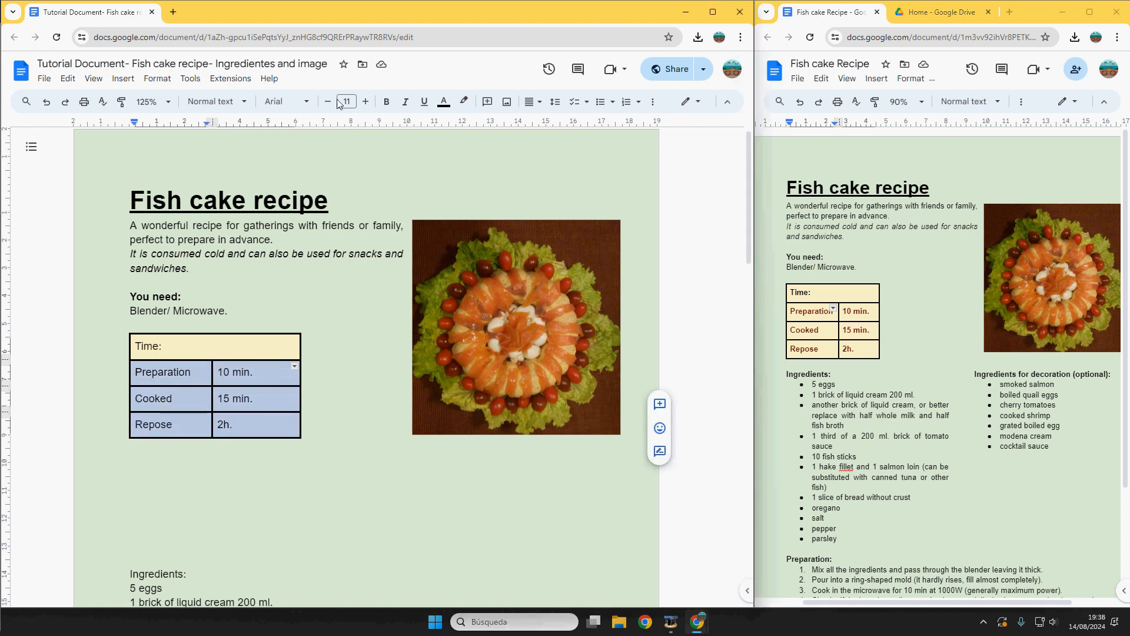
{"action": "left_click", "coordinate": [444, 101]}
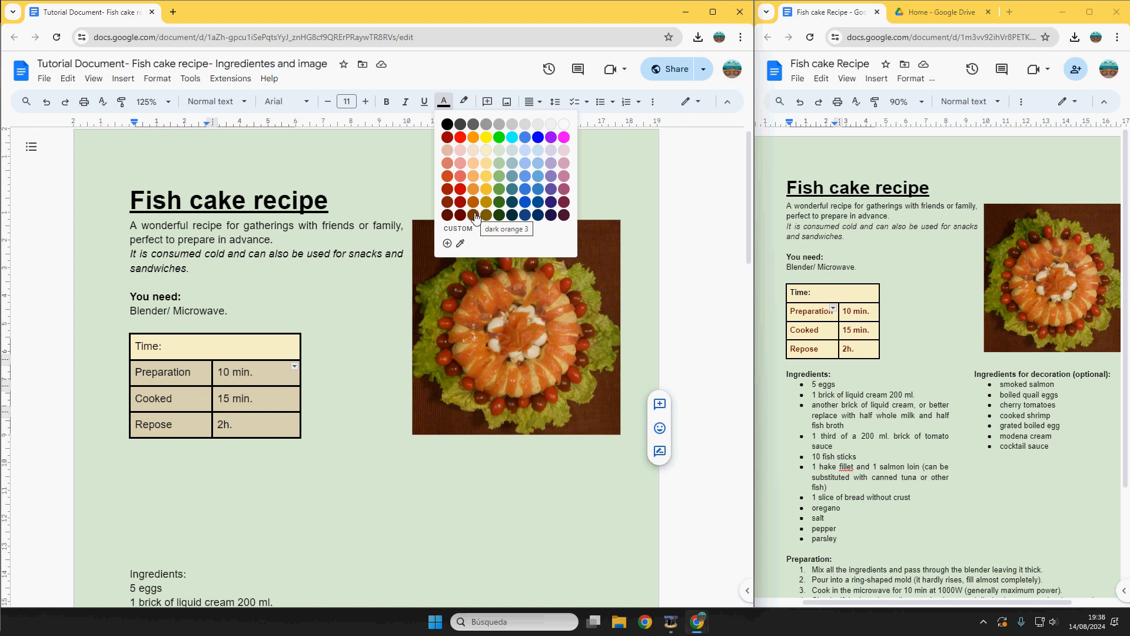
{"action": "left_click", "coordinate": [474, 216]}
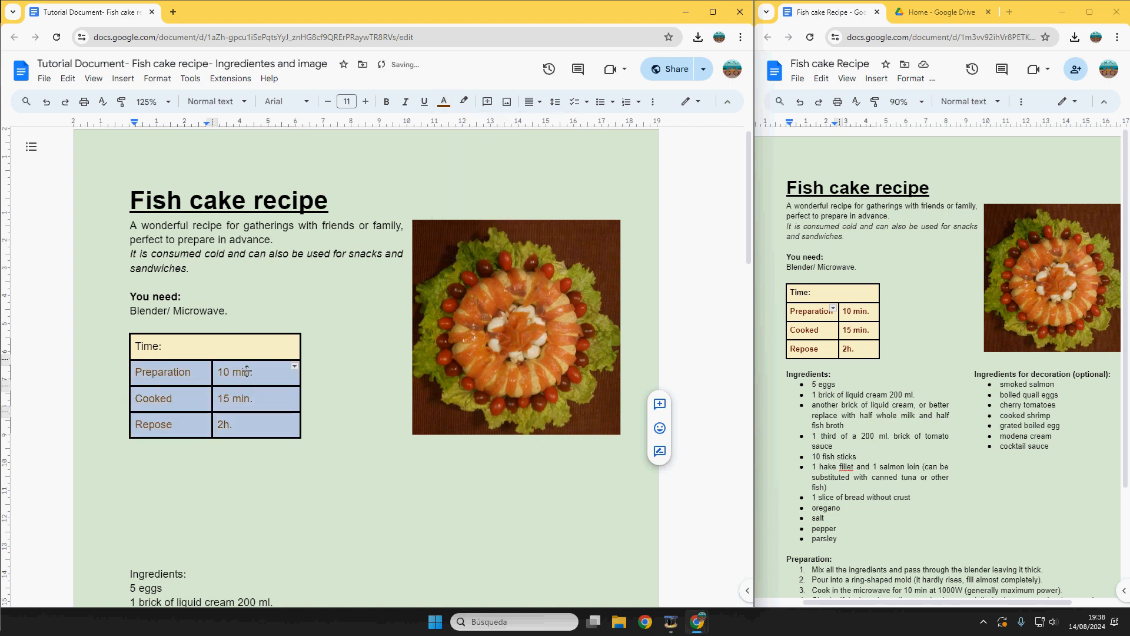
Step: Make all the time table text bold and narrow the table's right column
{"action": "left_click", "coordinate": [218, 398]}
{"action": "left_click_drag", "start_coordinate": [235, 424], "coordinate": [143, 354]}
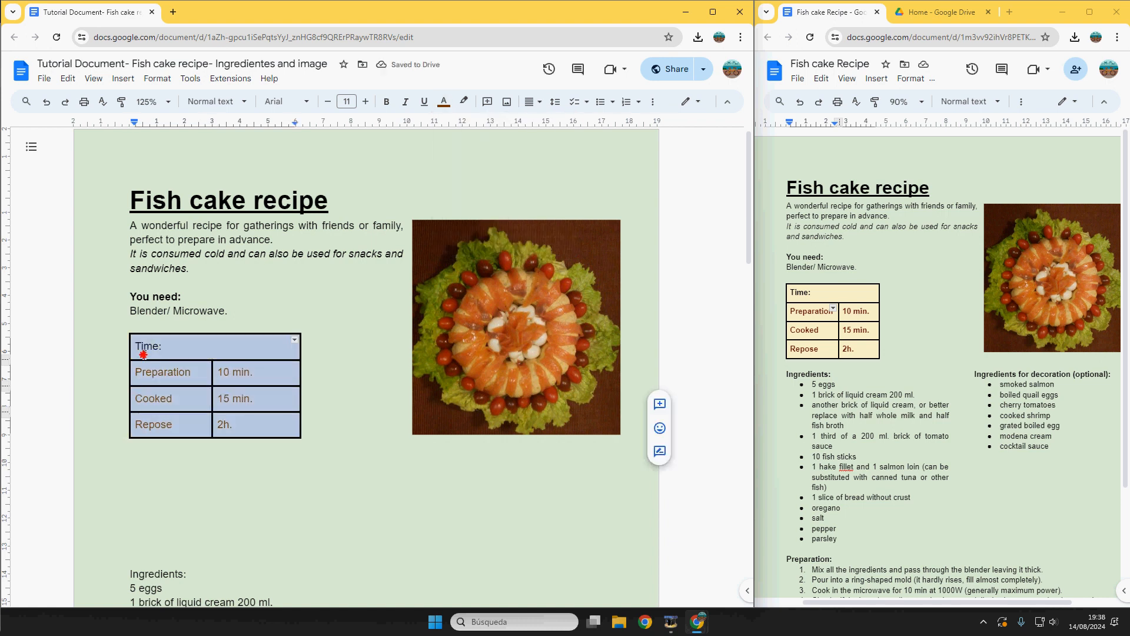
{"action": "left_click", "coordinate": [387, 102]}
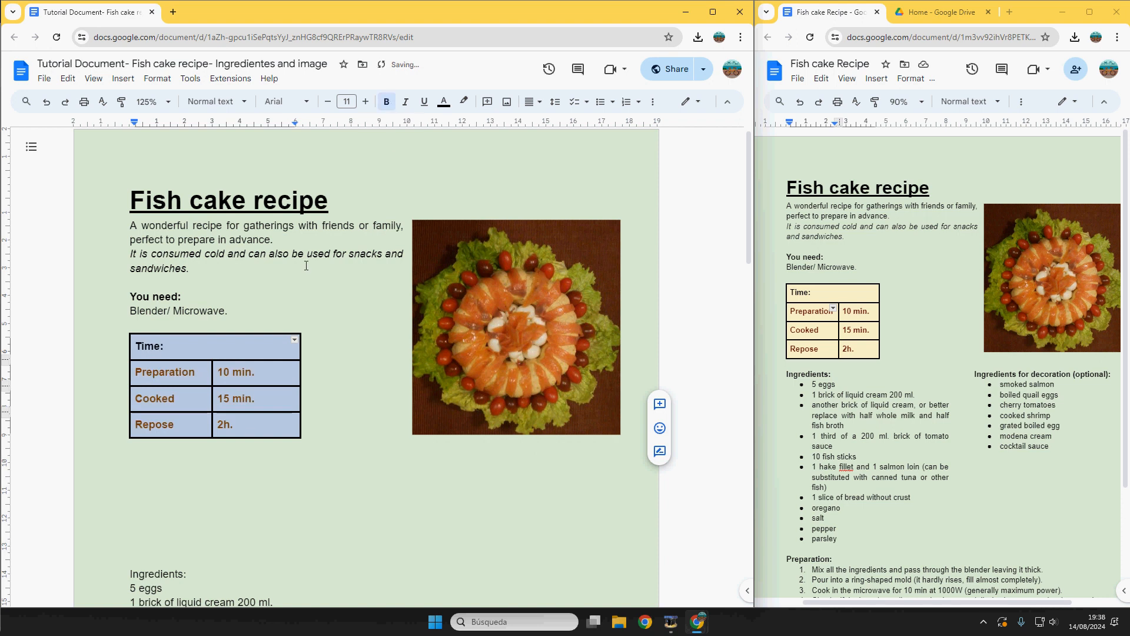
{"action": "left_click", "coordinate": [239, 425]}
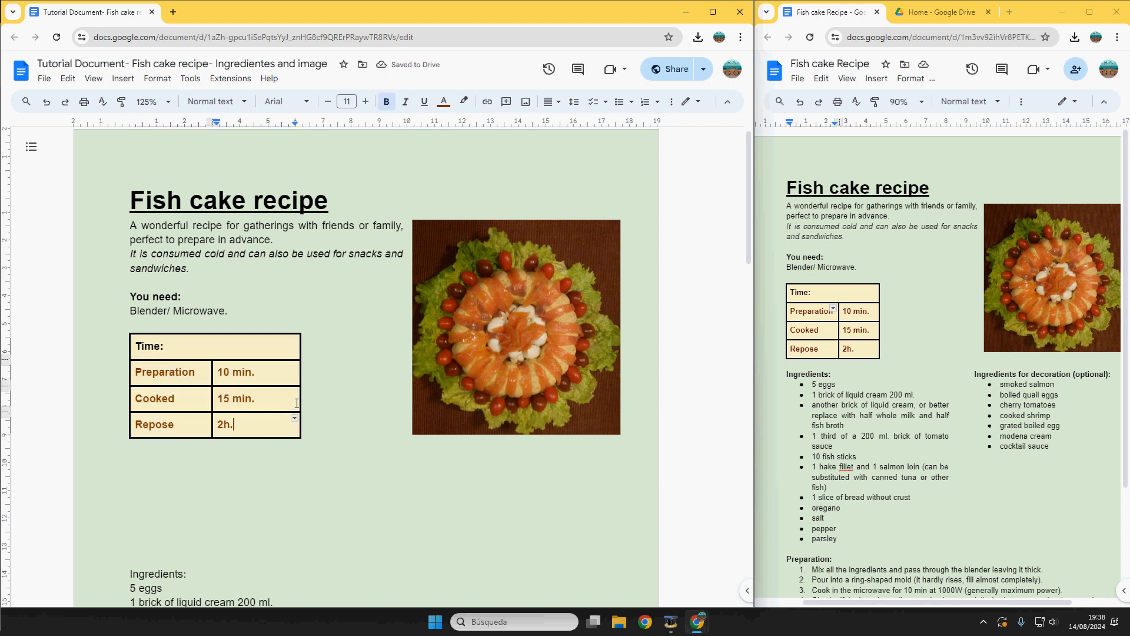
{"action": "left_click_drag", "start_coordinate": [301, 377], "coordinate": [287, 376]}
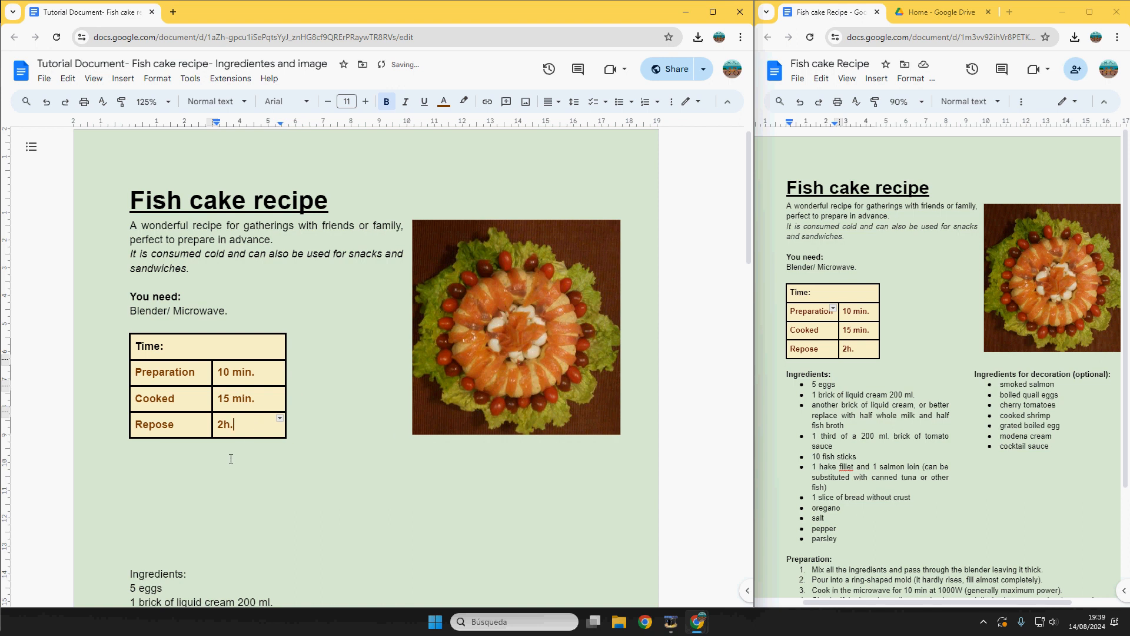
{"action": "left_click", "coordinate": [155, 536]}
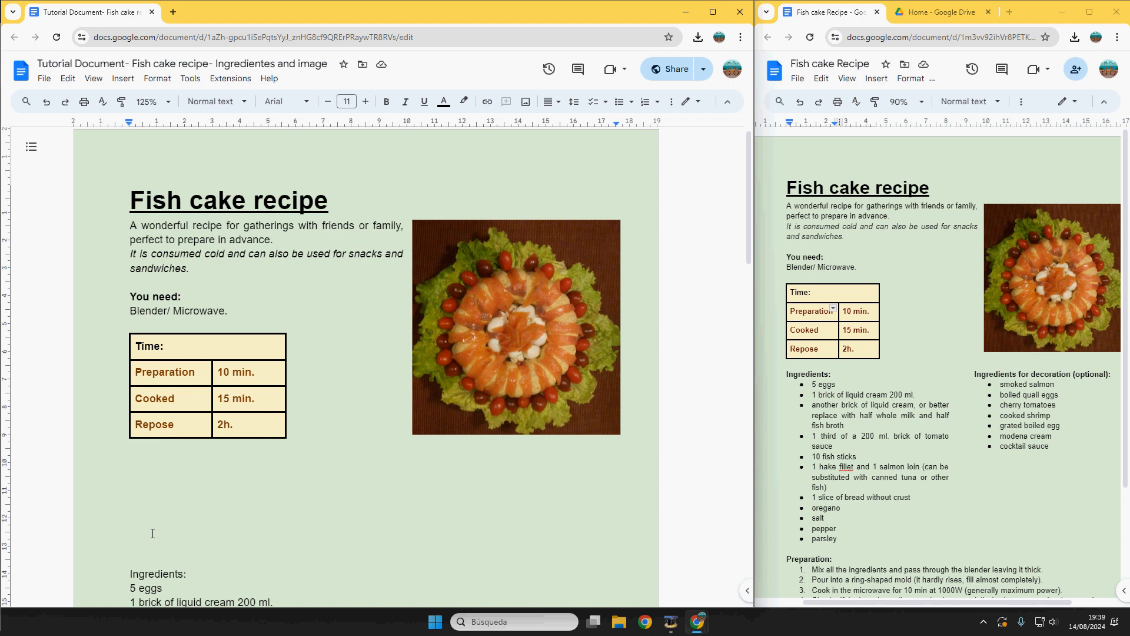
Step: Delete the empty lines so Ingredients: follows the table after a single blank line
{"action": "key", "text": "BackSpace"}
{"action": "key", "text": "BackSpace"}
{"action": "key", "text": "BackSpace"}
{"action": "key", "text": "BackSpace"}
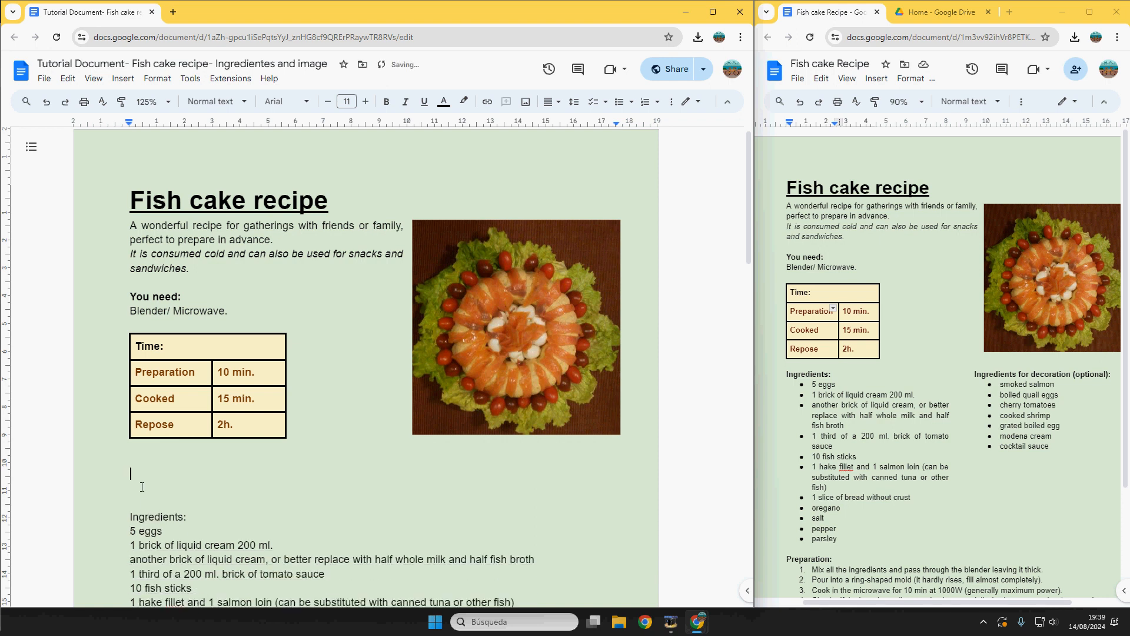
{"action": "key", "text": "BackSpace"}
{"action": "key", "text": "Delete"}
{"action": "key", "text": "Delete"}
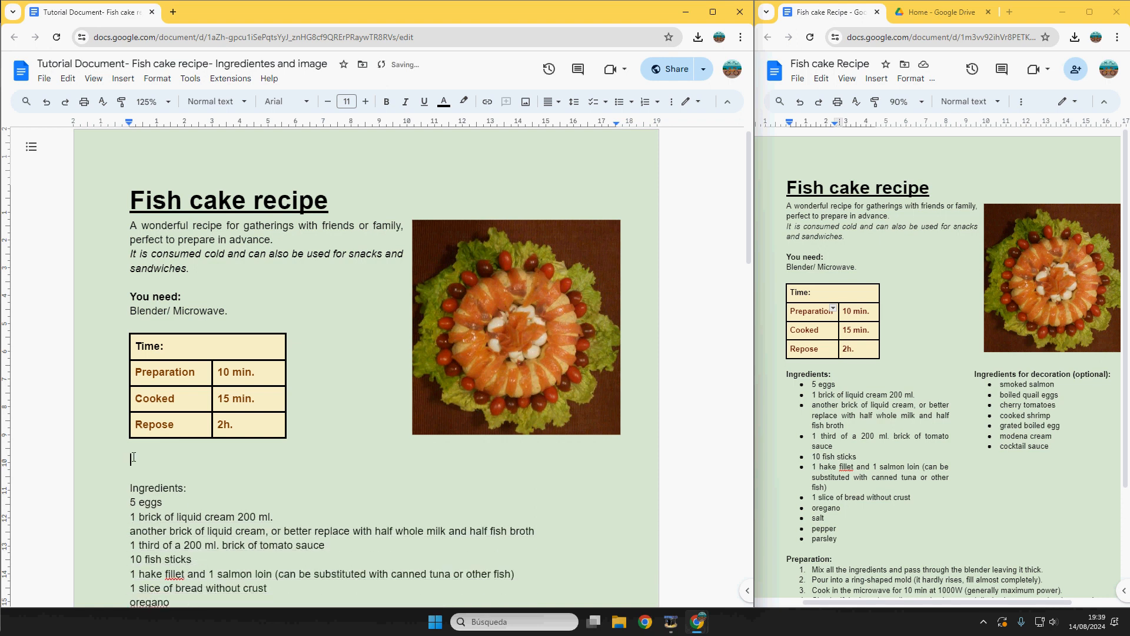
{"action": "key", "text": "Delete"}
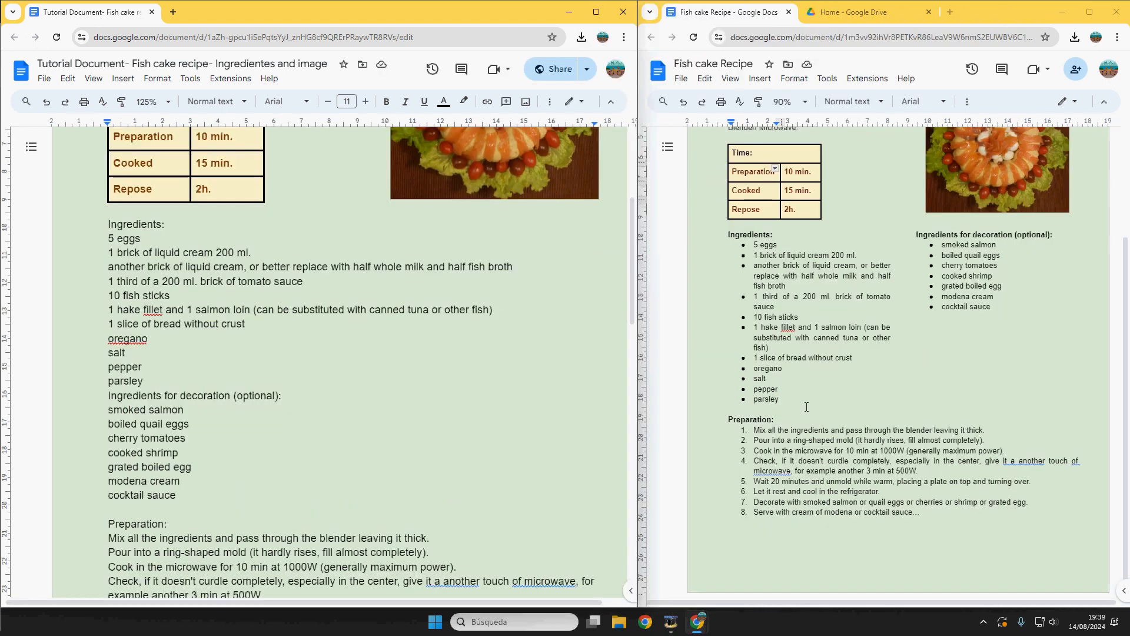
Step: Format the whole ingredients list, decoration items included, as two columns with default spacing
{"action": "left_click", "coordinate": [995, 235]}
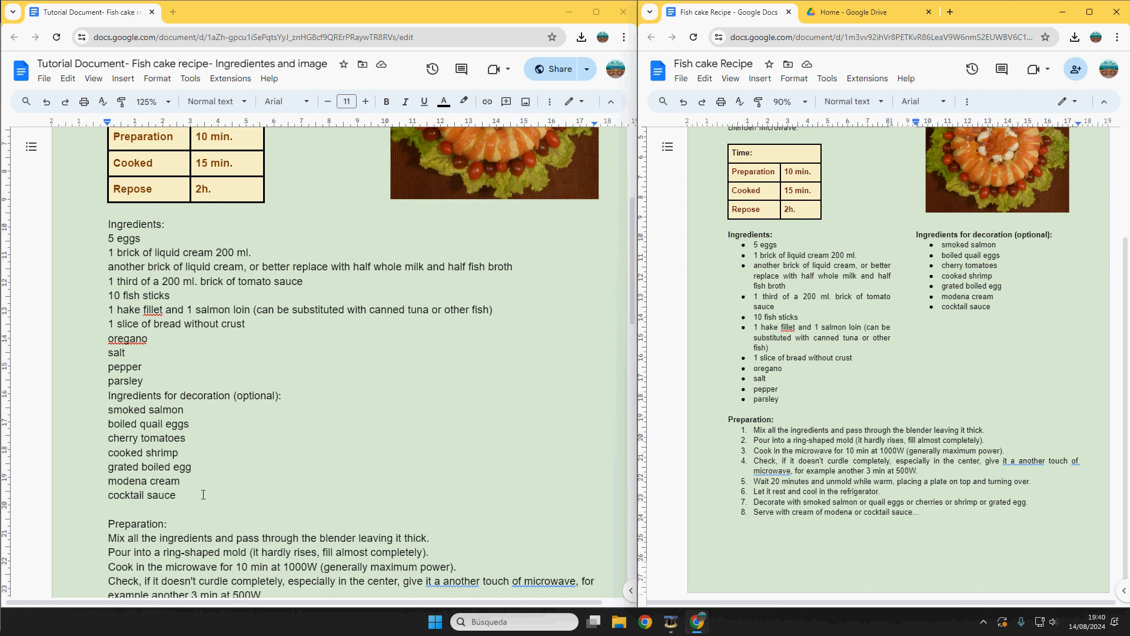
{"action": "left_click_drag", "start_coordinate": [203, 495], "coordinate": [76, 225]}
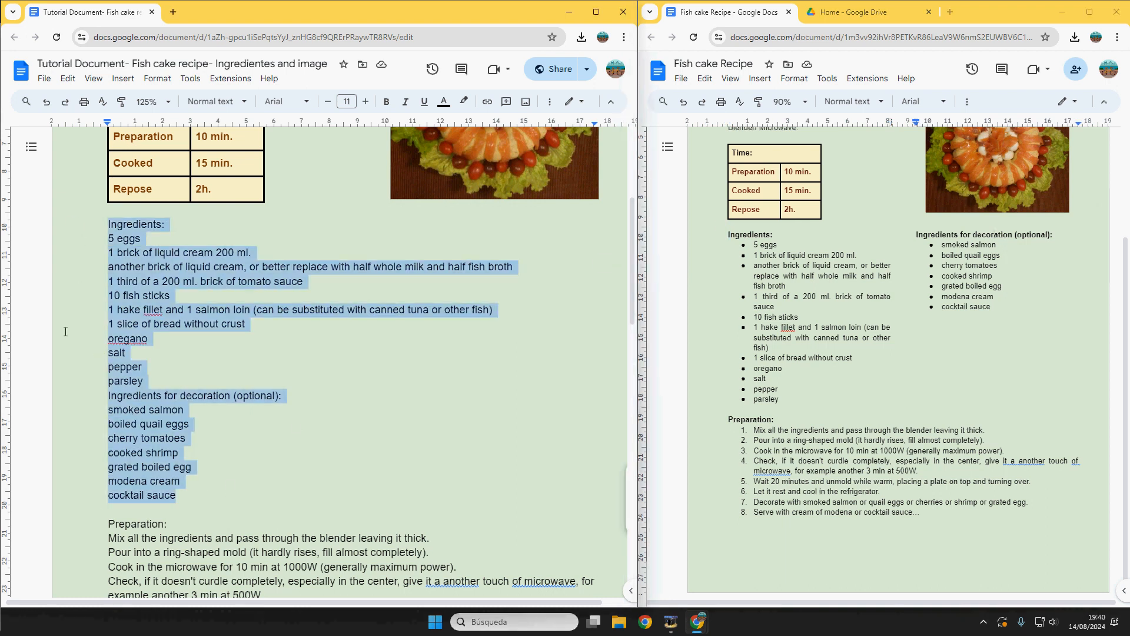
{"action": "left_click", "coordinate": [163, 85]}
{"action": "mouse_move", "coordinate": [198, 184]}
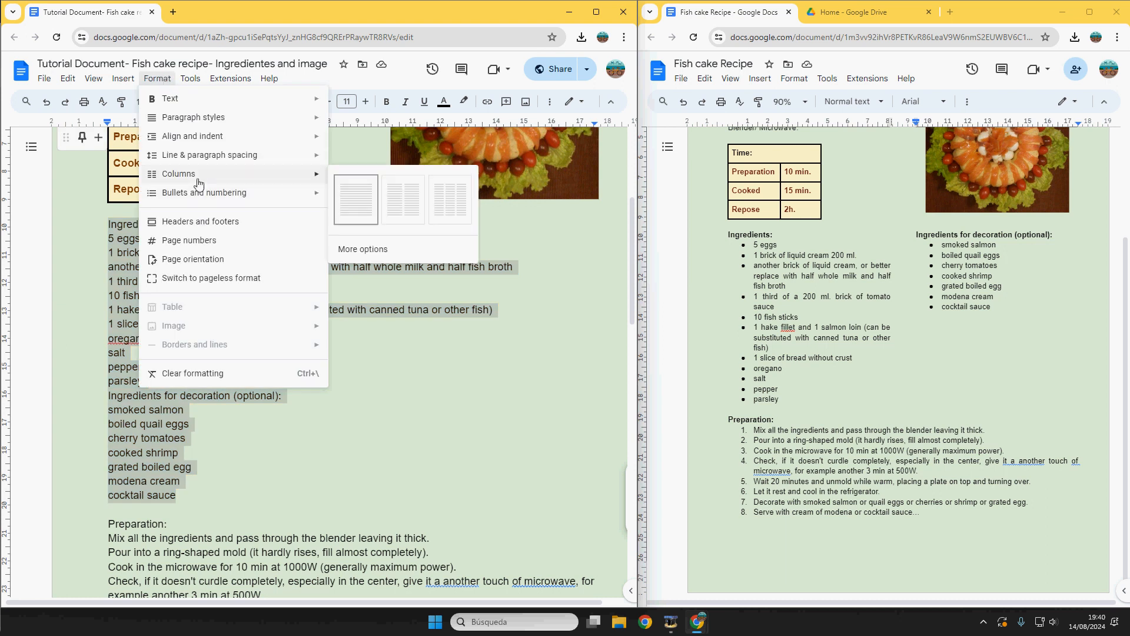
{"action": "left_click", "coordinate": [400, 200]}
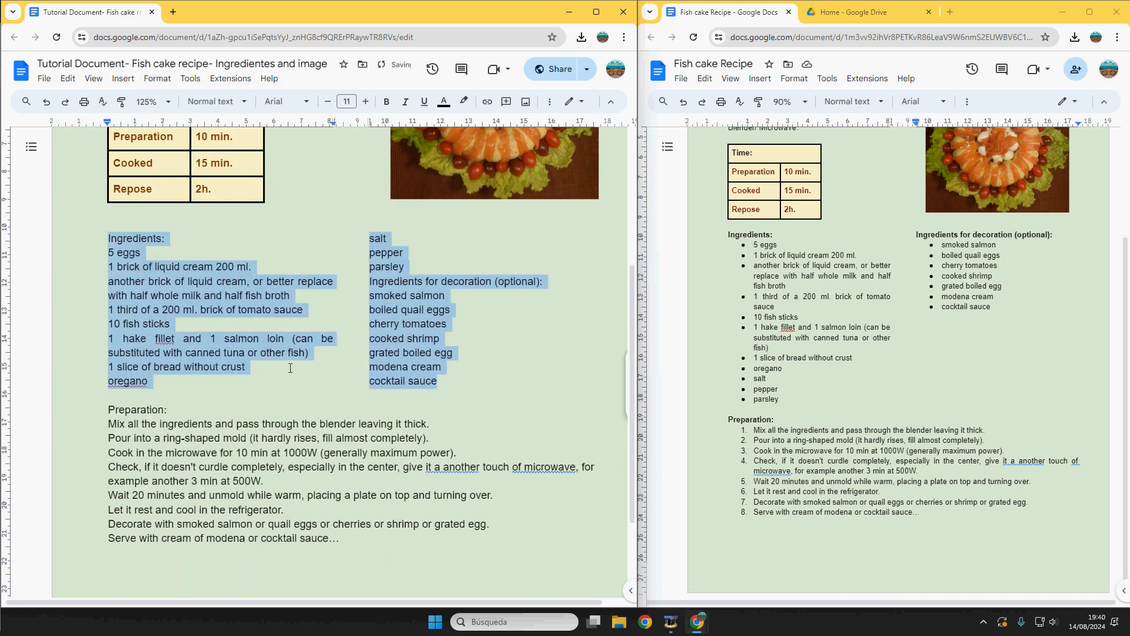
{"action": "left_click_drag", "start_coordinate": [335, 119], "coordinate": [314, 119]}
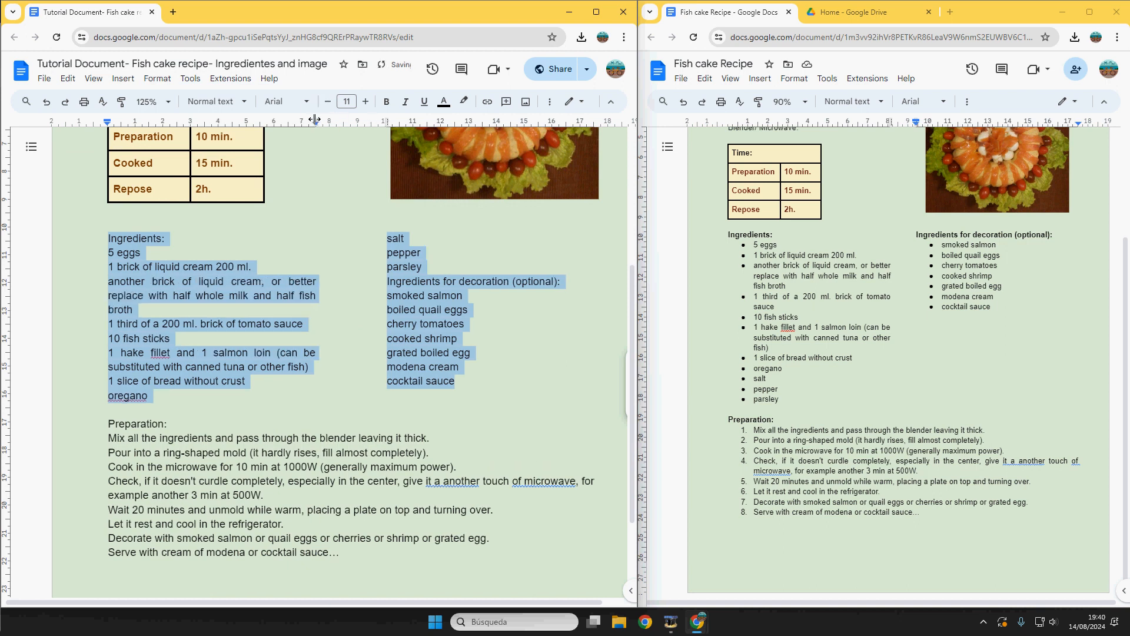
{"action": "left_click", "coordinate": [47, 101]}
{"action": "left_click", "coordinate": [211, 339]}
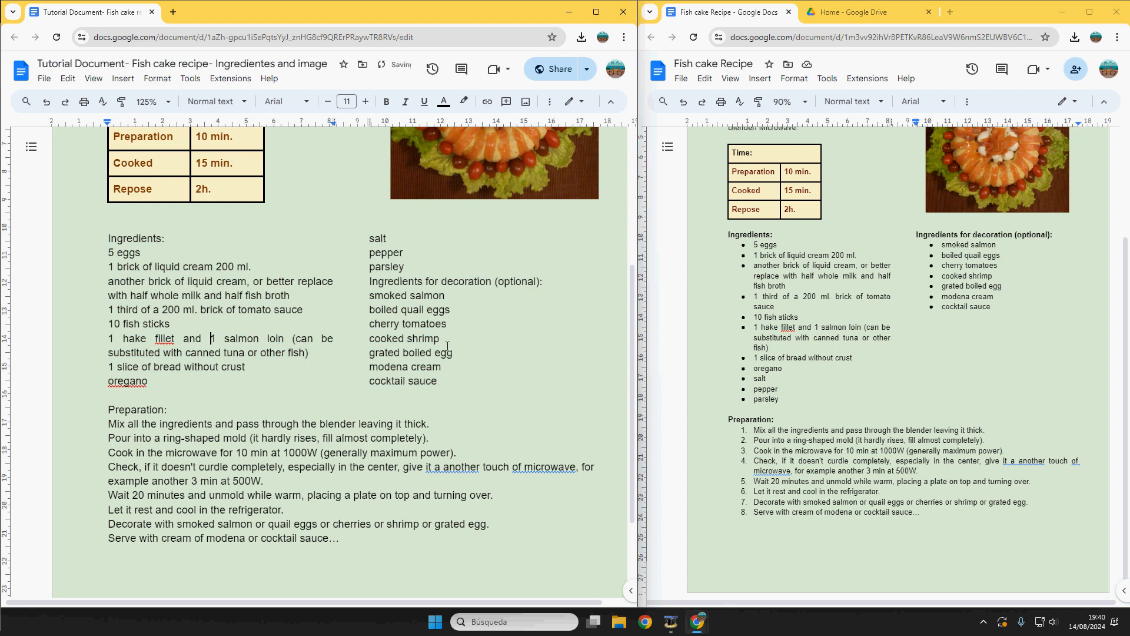
{"action": "left_click_drag", "start_coordinate": [917, 234], "coordinate": [998, 298]}
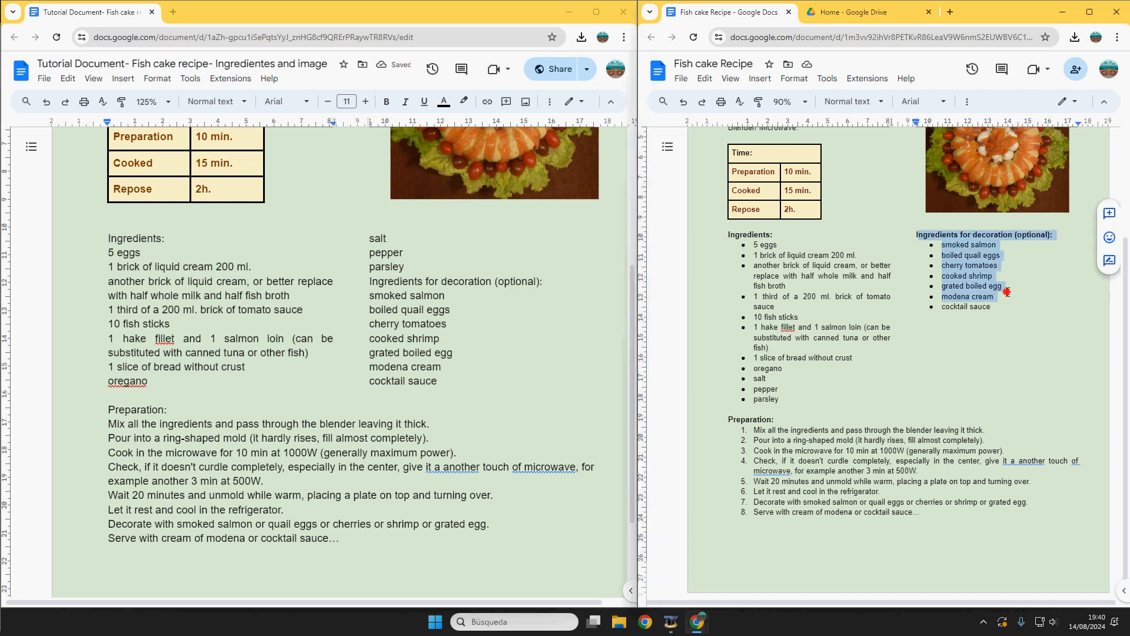
{"action": "left_click", "coordinate": [370, 282]}
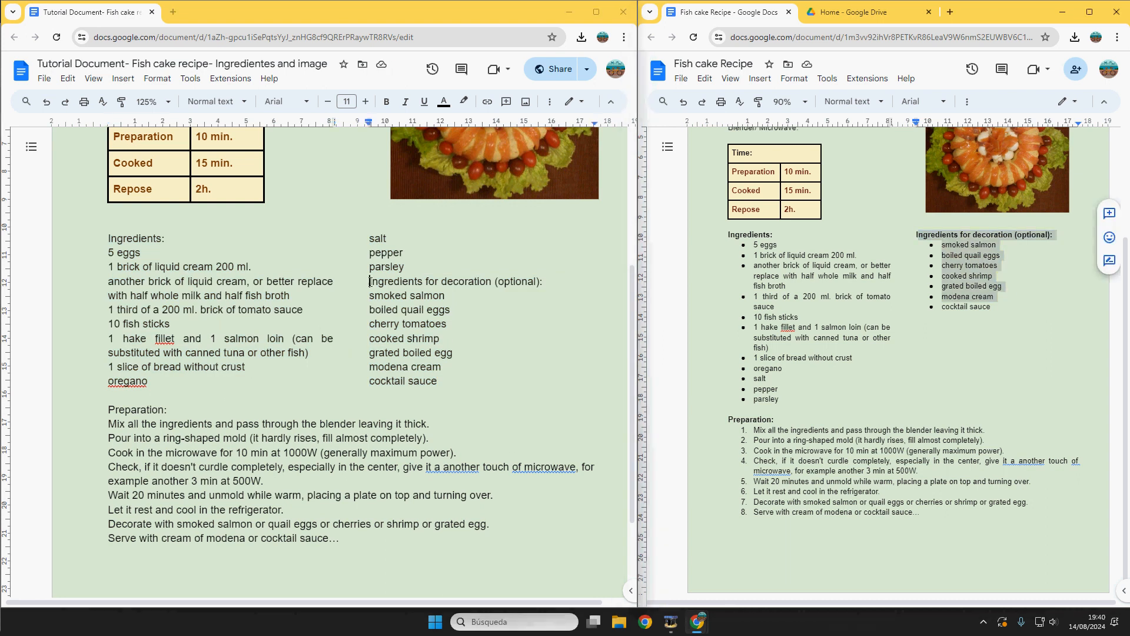
Step: Insert a column break before 'Ingredients for decoration (optional):'
{"action": "left_click", "coordinate": [125, 80]}
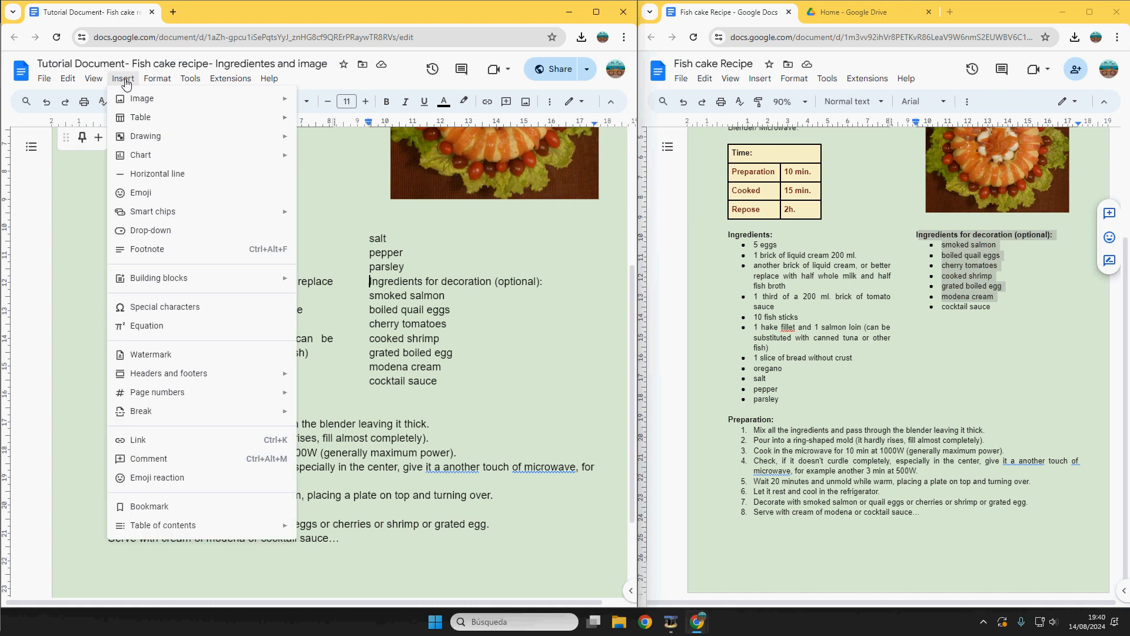
{"action": "mouse_move", "coordinate": [196, 418]}
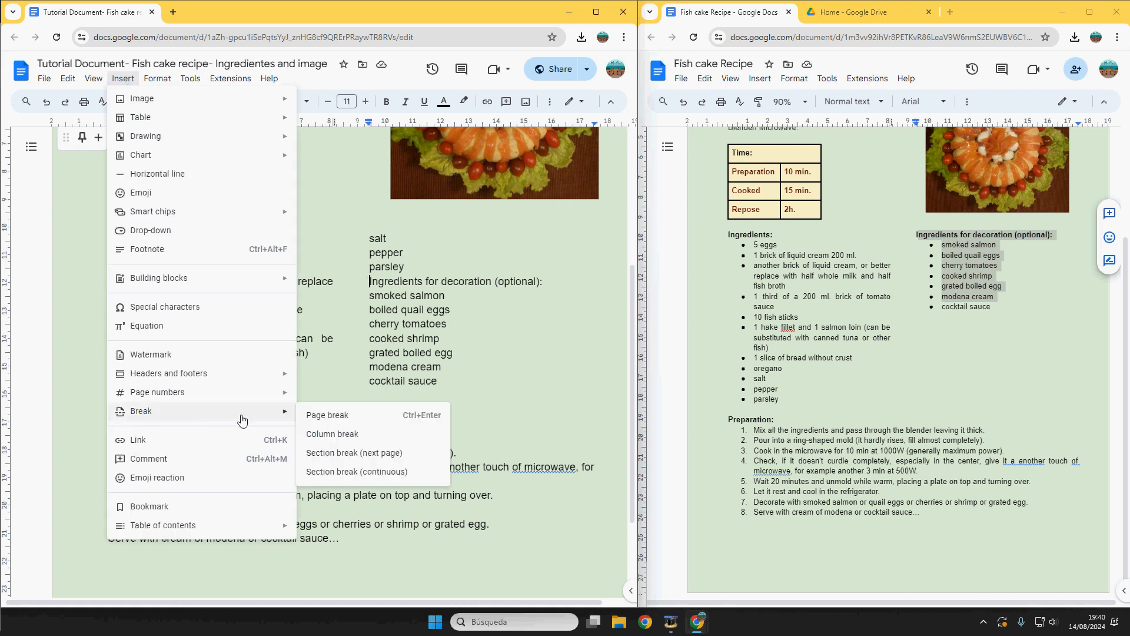
{"action": "left_click", "coordinate": [352, 439]}
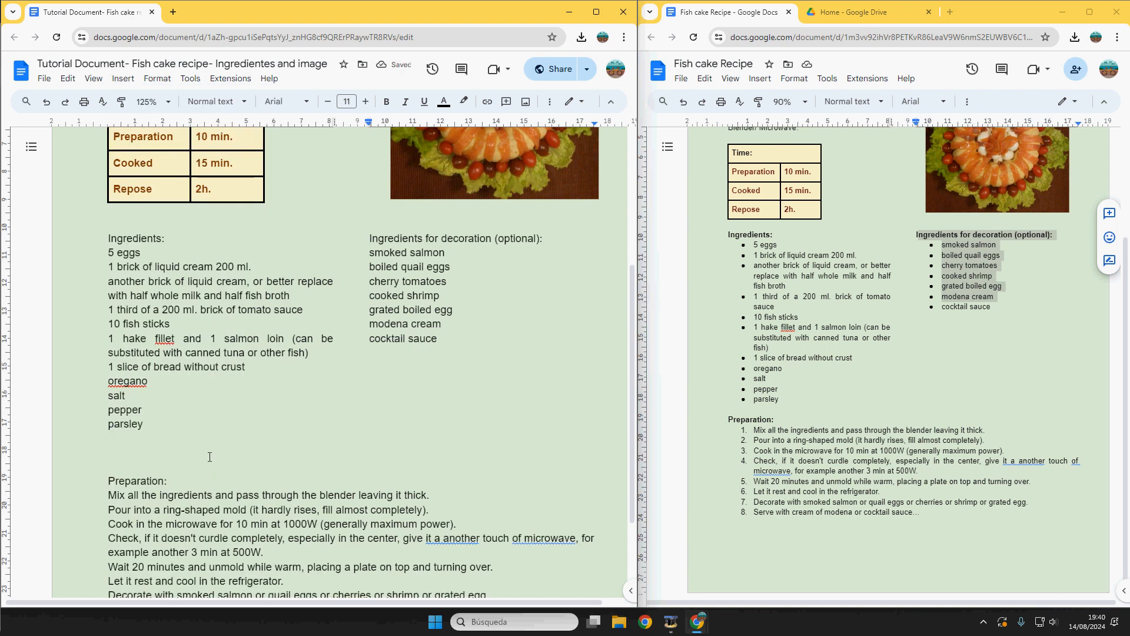
Step: Make the Ingredients: and decoration ingredients headings bold
{"action": "triple_click", "coordinate": [154, 240]}
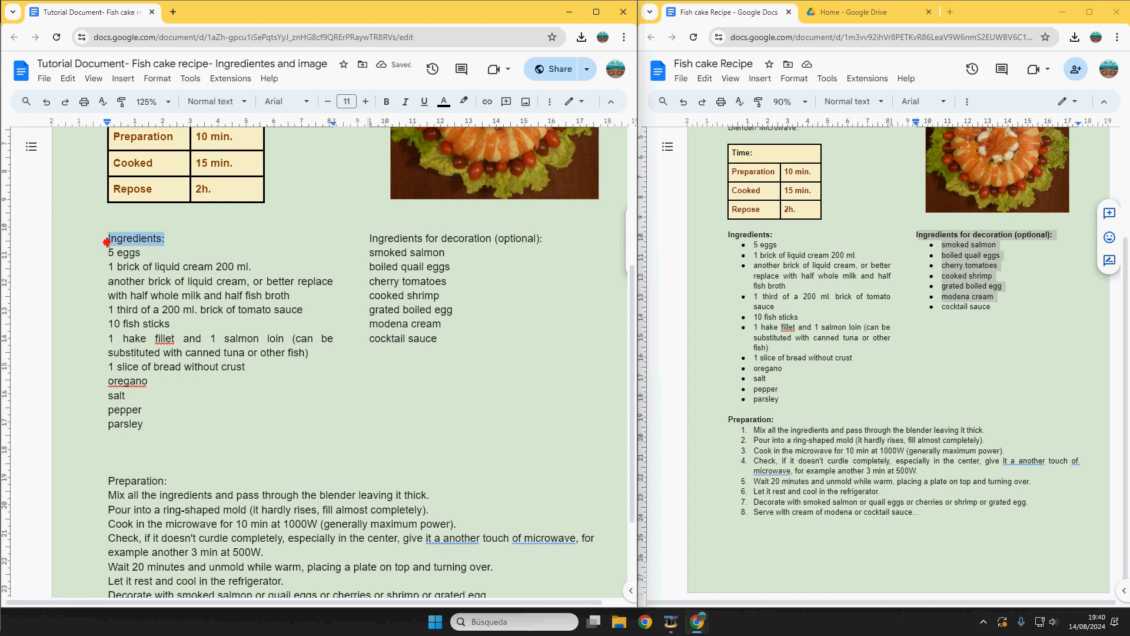
{"action": "left_click", "coordinate": [387, 102]}
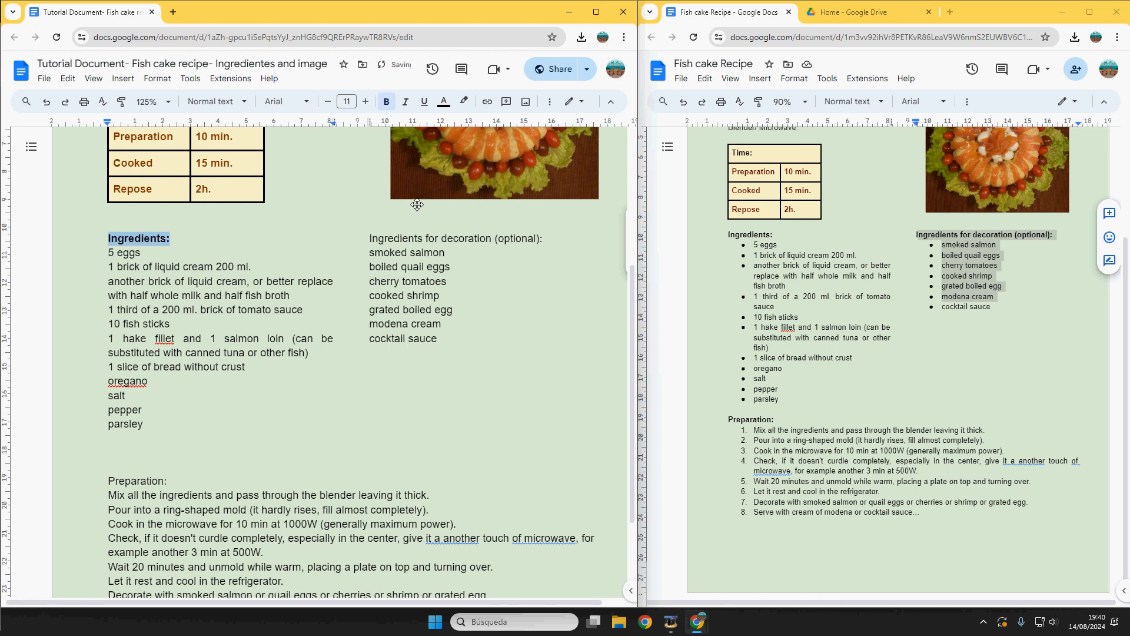
{"action": "left_click", "coordinate": [560, 234]}
{"action": "left_click_drag", "start_coordinate": [560, 234], "coordinate": [368, 238]}
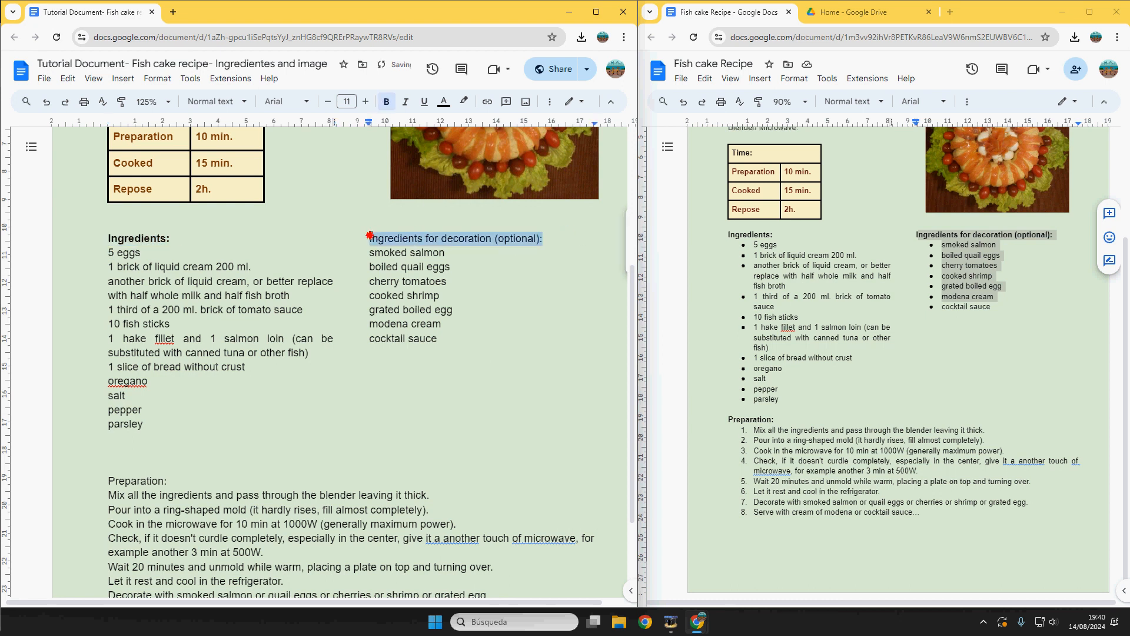
{"action": "left_click", "coordinate": [386, 101]}
Step: Bullet the main ingredient items and the decoration items from smoked salmon to cocktail sauce
{"action": "left_click_drag", "start_coordinate": [159, 424], "coordinate": [92, 256]}
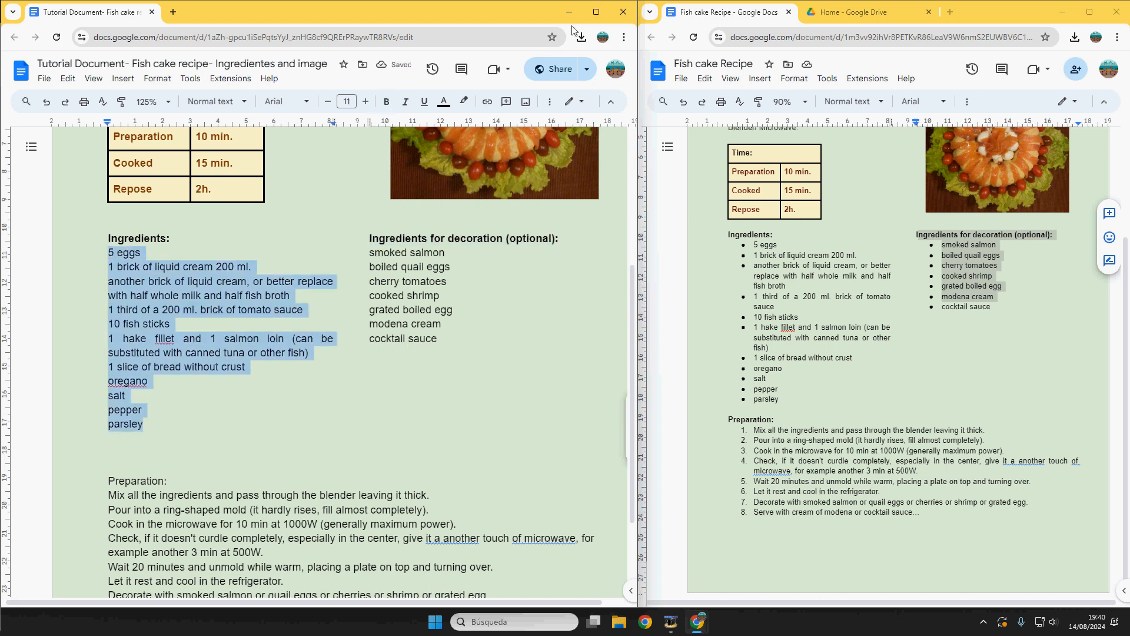
{"action": "left_click", "coordinate": [596, 12]}
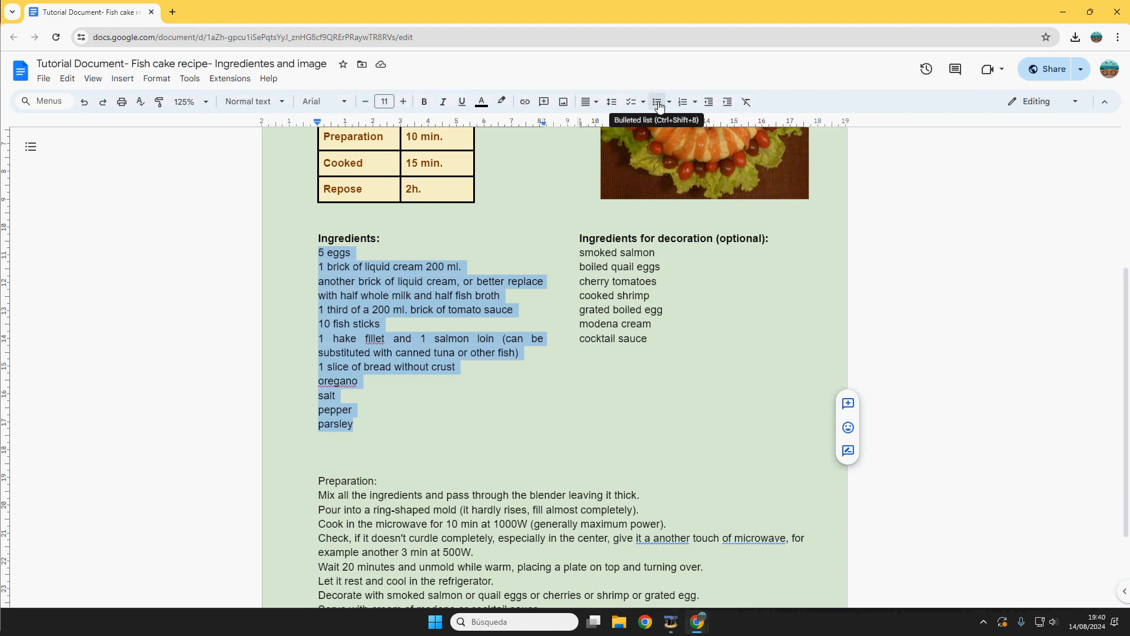
{"action": "left_click", "coordinate": [658, 104]}
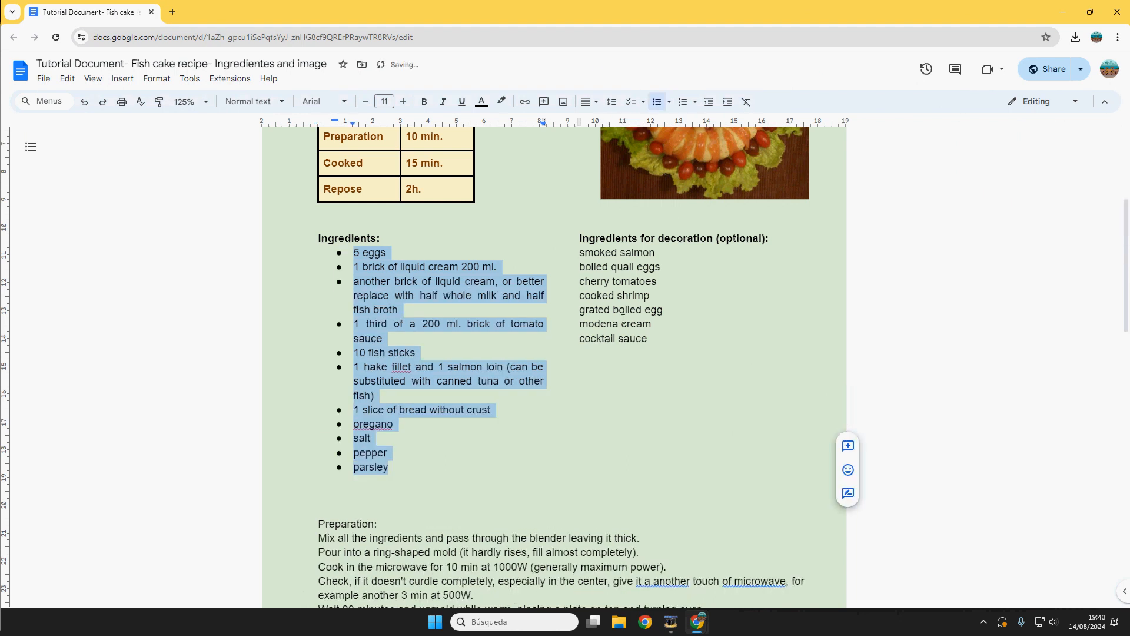
{"action": "left_click_drag", "start_coordinate": [654, 339], "coordinate": [581, 253]}
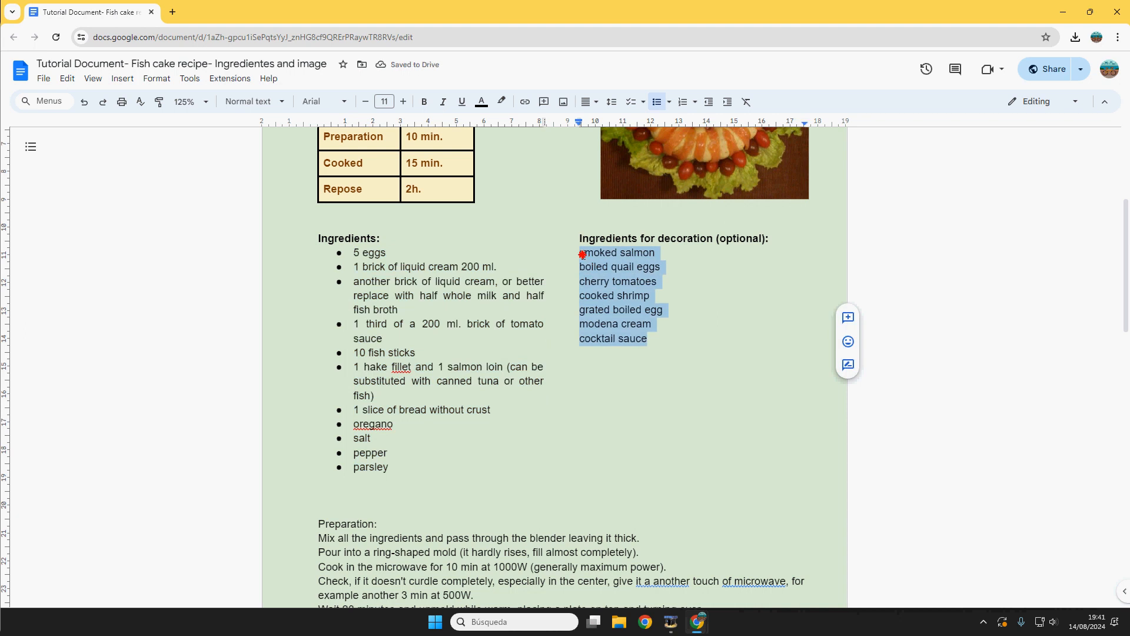
{"action": "left_click", "coordinate": [657, 102]}
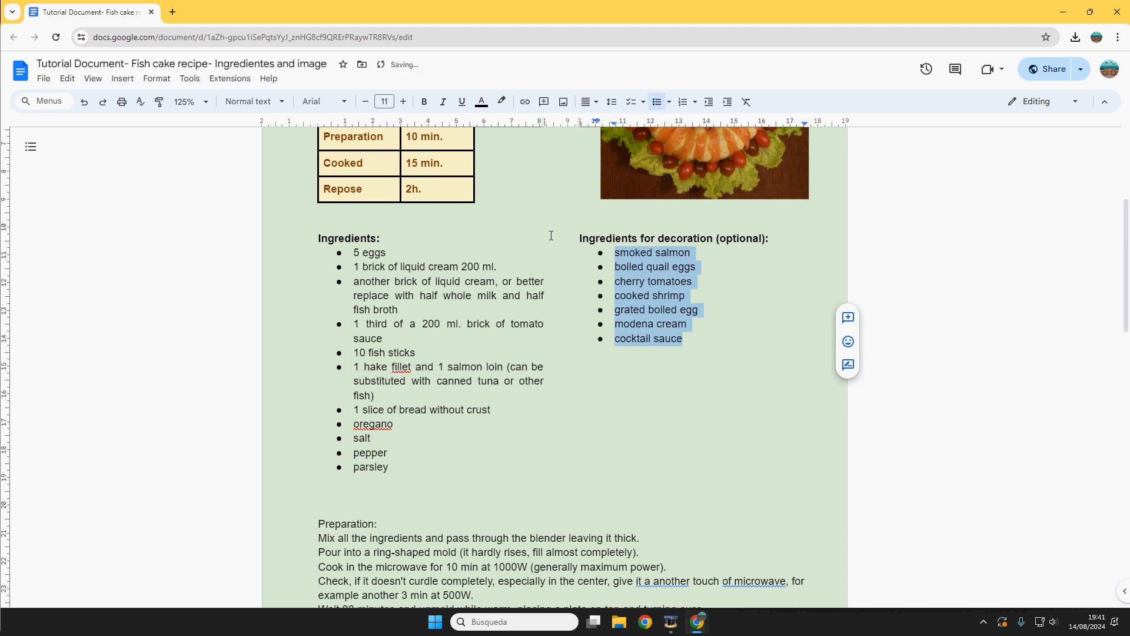
{"action": "left_click", "coordinate": [361, 508]}
{"action": "key", "text": "Return"}
{"action": "left_click", "coordinate": [416, 489]}
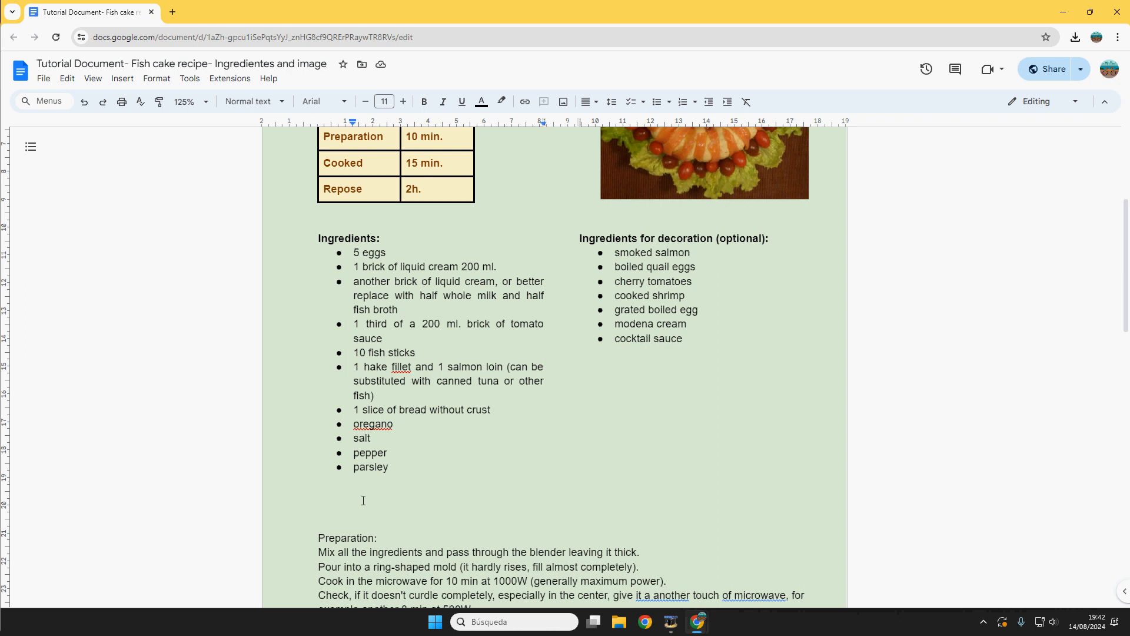
Step: With non-printing characters shown, delete the empty lines below parsley and above Preparation, then hide them
{"action": "left_click", "coordinate": [93, 78]}
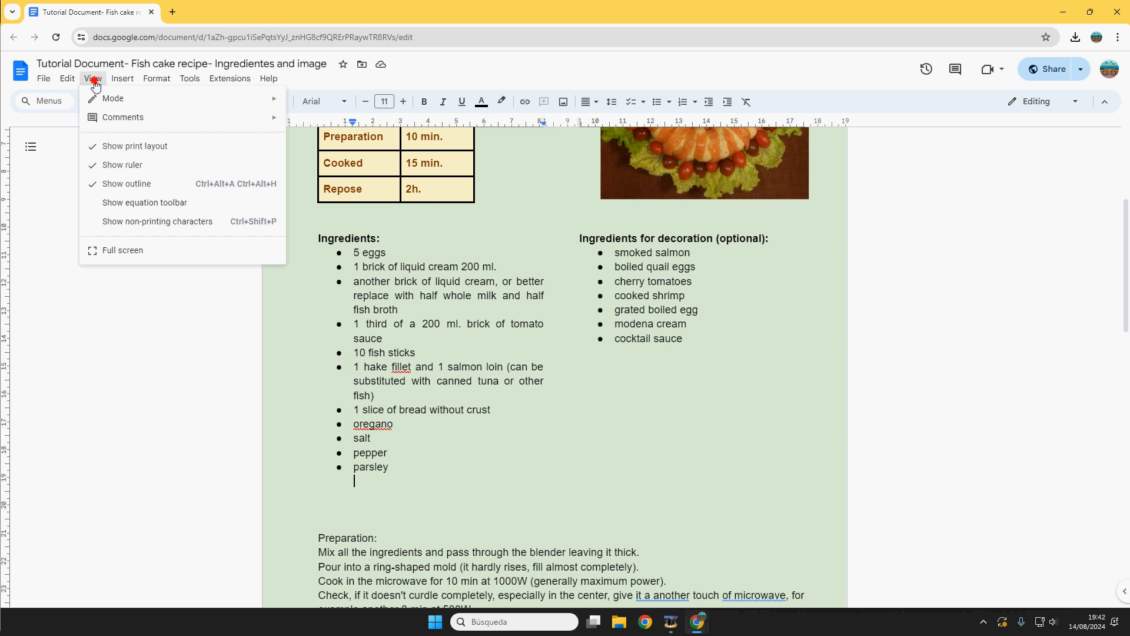
{"action": "left_click", "coordinate": [142, 221]}
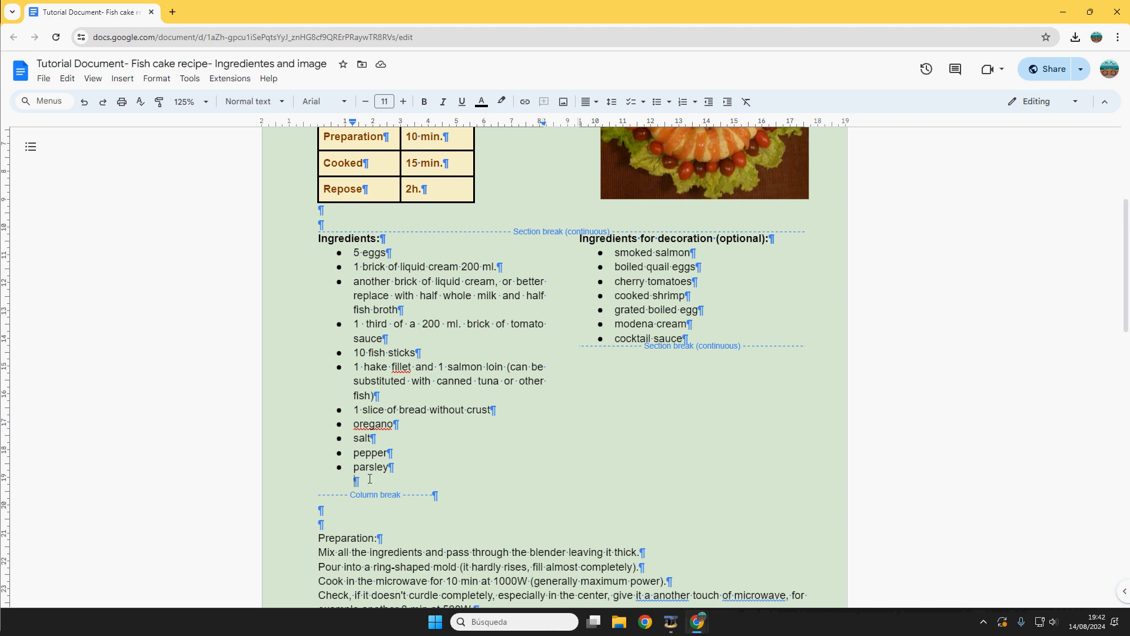
{"action": "key", "text": "BackSpace"}
{"action": "key", "text": "BackSpace"}
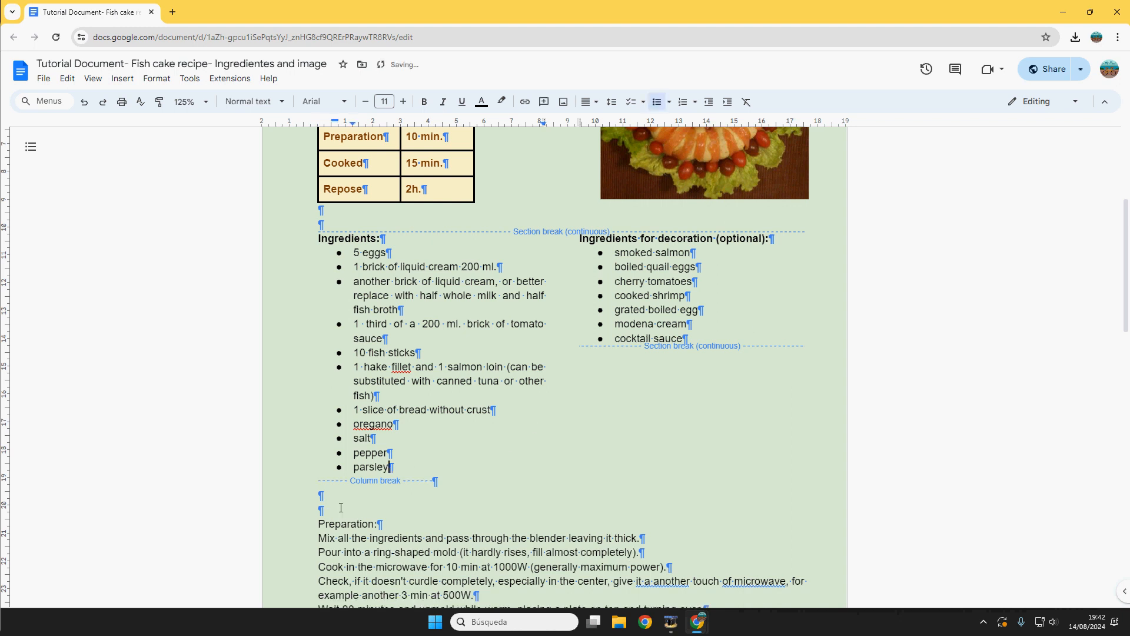
{"action": "left_click", "coordinate": [341, 508]}
{"action": "key", "text": "BackSpace"}
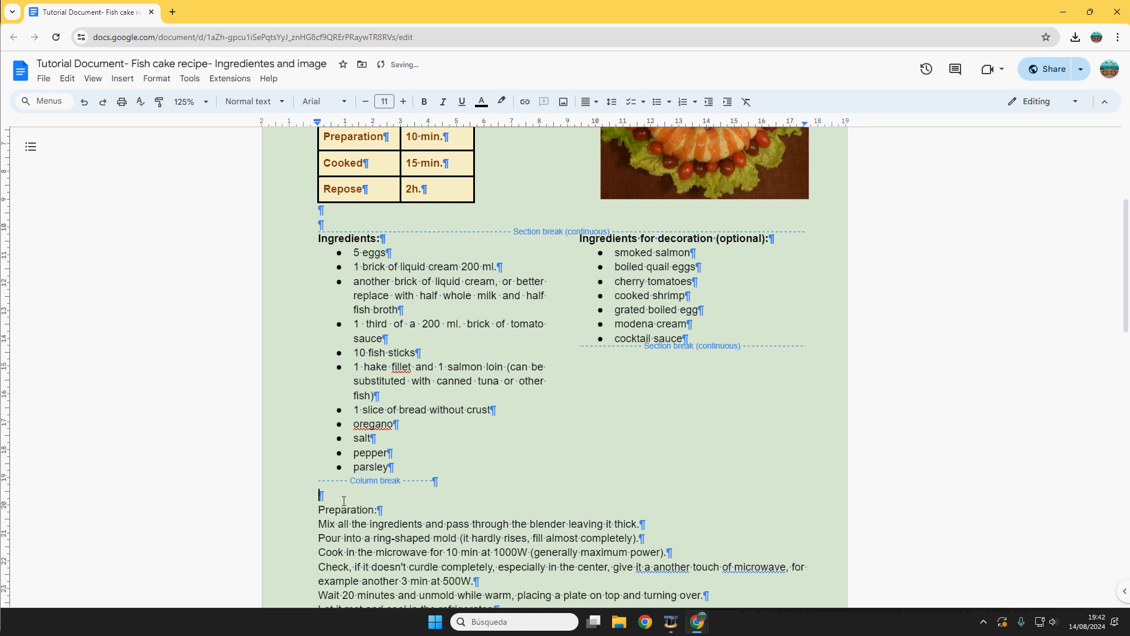
{"action": "key", "text": "Delete"}
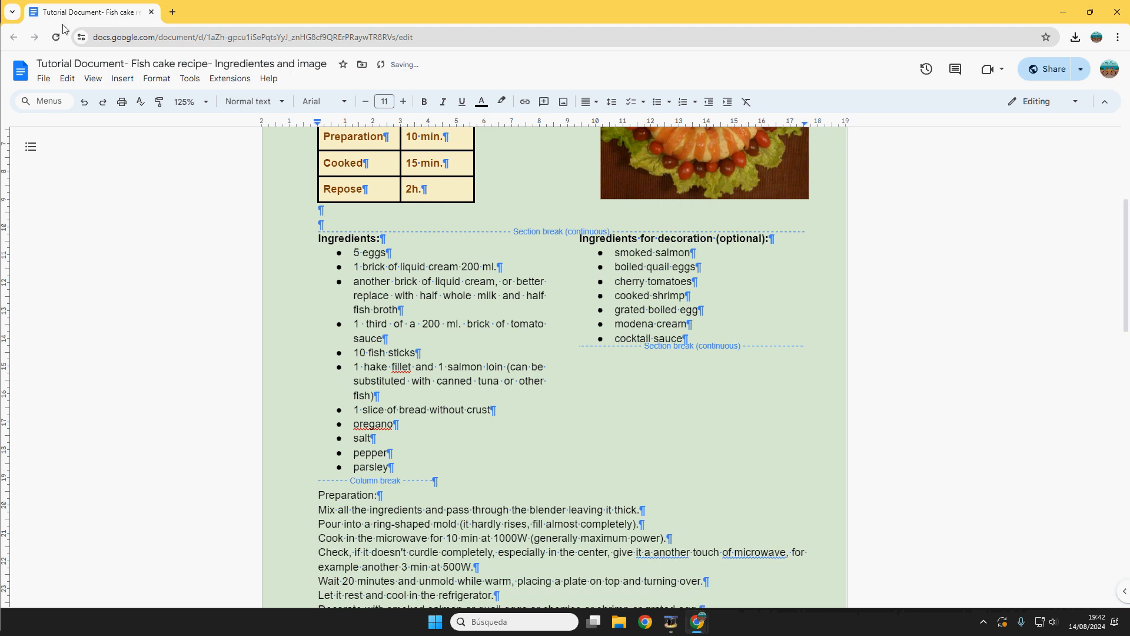
{"action": "left_click", "coordinate": [93, 79]}
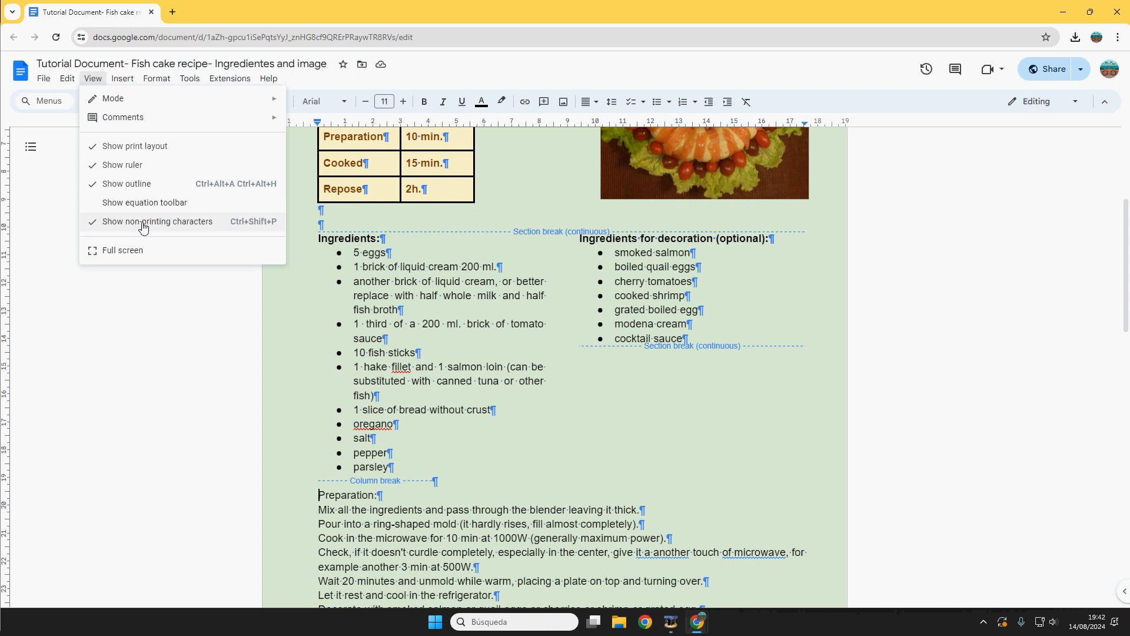
{"action": "left_click", "coordinate": [222, 222]}
{"action": "scroll", "coordinate": [437, 409], "scroll_direction": "down", "scroll_amount": 2}
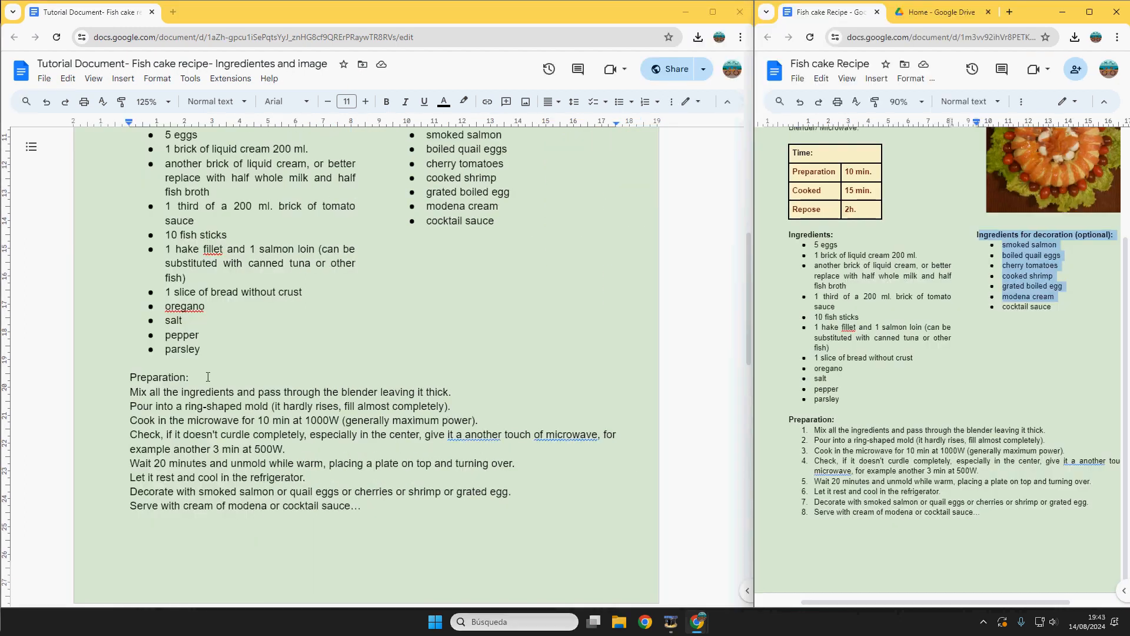
Step: Bold the Preparation: heading and number the eight preparation steps 1–8
{"action": "left_click_drag", "start_coordinate": [208, 377], "coordinate": [113, 380]}
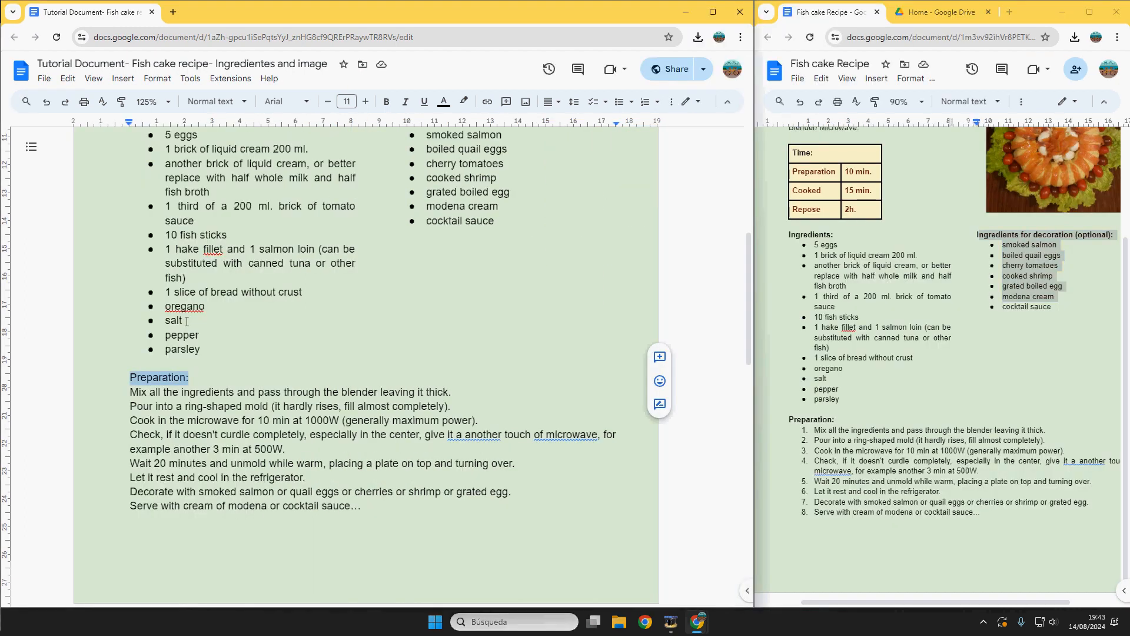
{"action": "left_click", "coordinate": [387, 102]}
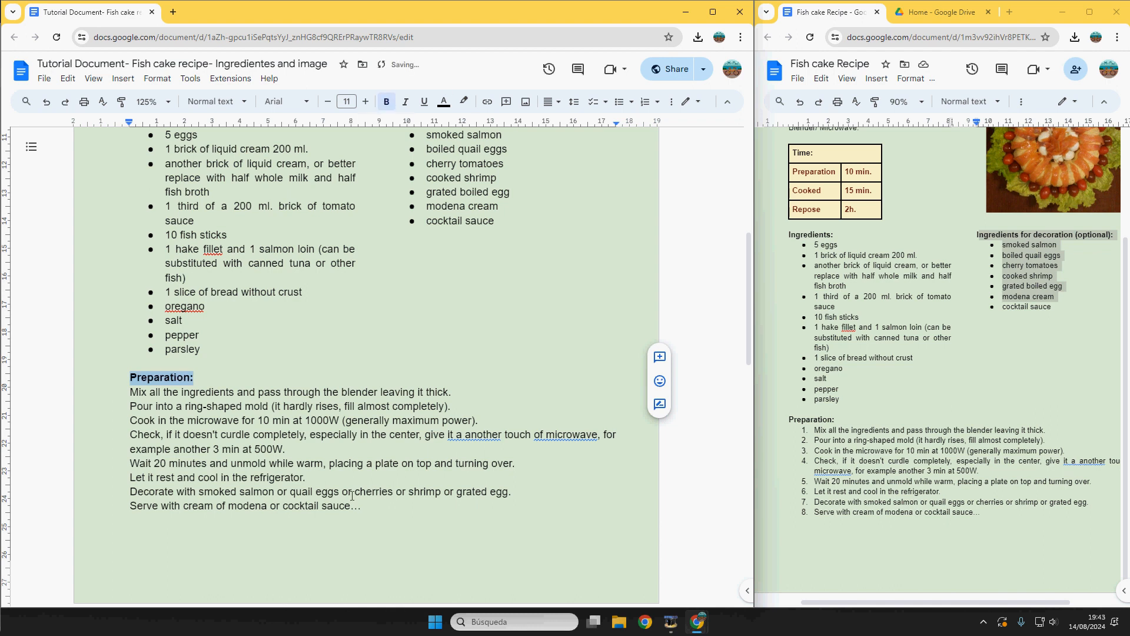
{"action": "left_click_drag", "start_coordinate": [375, 508], "coordinate": [105, 390]}
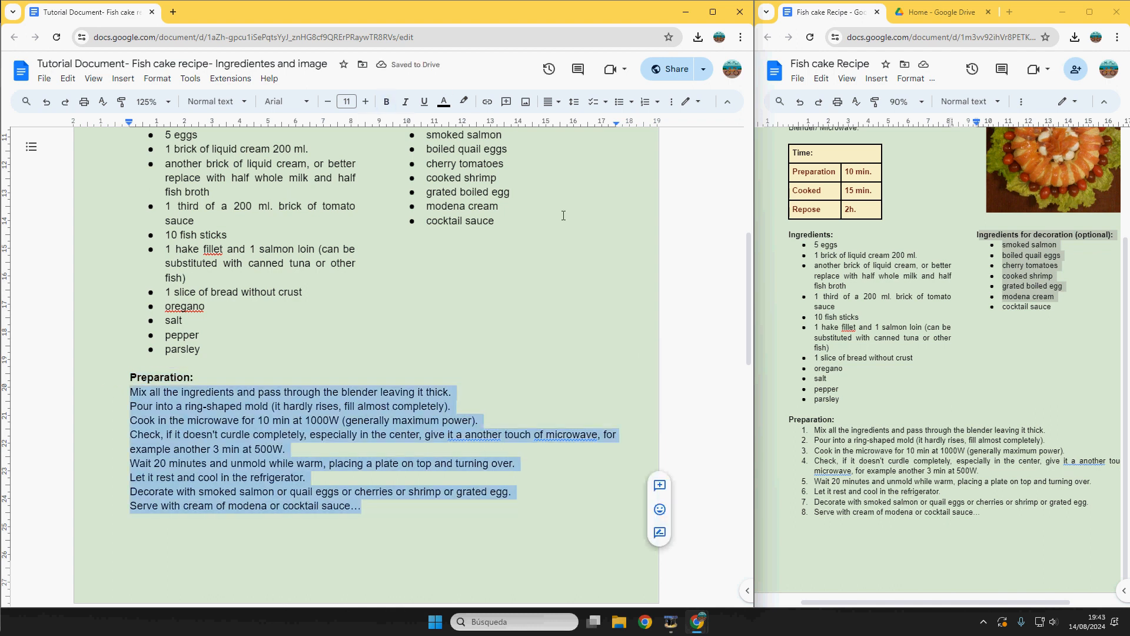
{"action": "left_click", "coordinate": [645, 102]}
{"action": "left_click", "coordinate": [362, 400]}
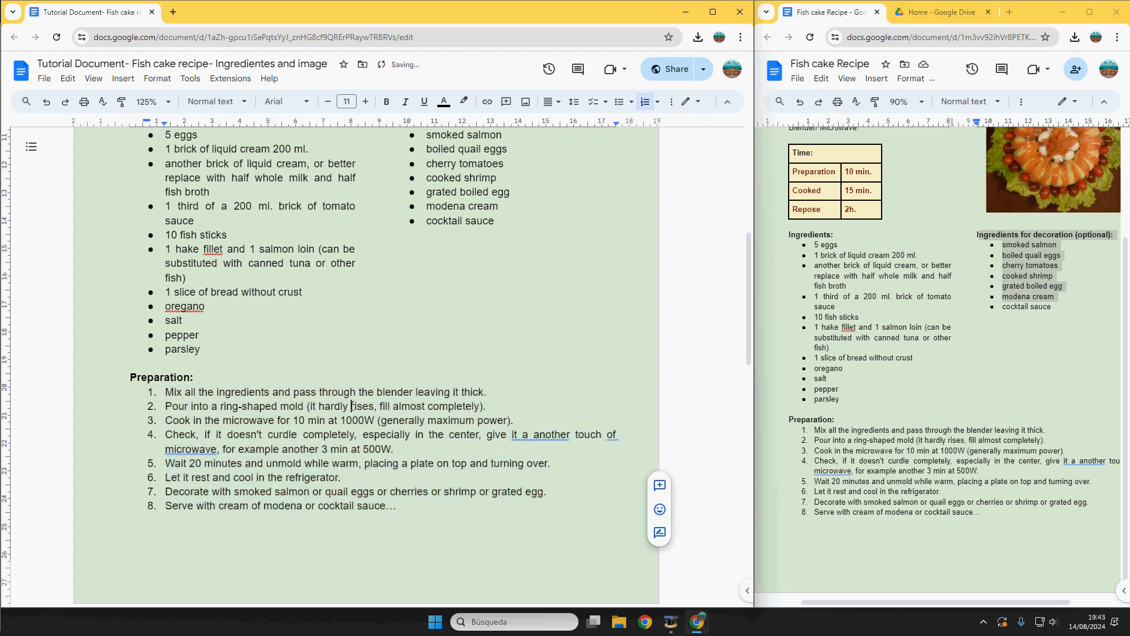
{"action": "scroll", "coordinate": [369, 417], "scroll_direction": "up", "scroll_amount": 4}
{"action": "scroll", "coordinate": [369, 417], "scroll_direction": "up", "scroll_amount": 3}
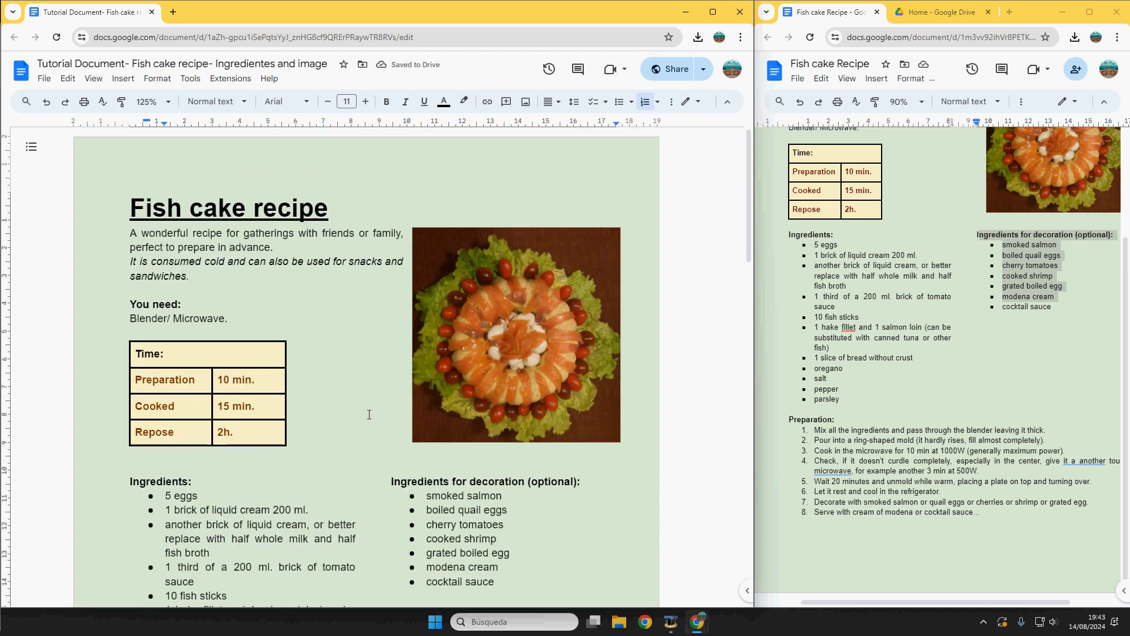
{"action": "scroll", "coordinate": [368, 410], "scroll_direction": "down", "scroll_amount": 8}
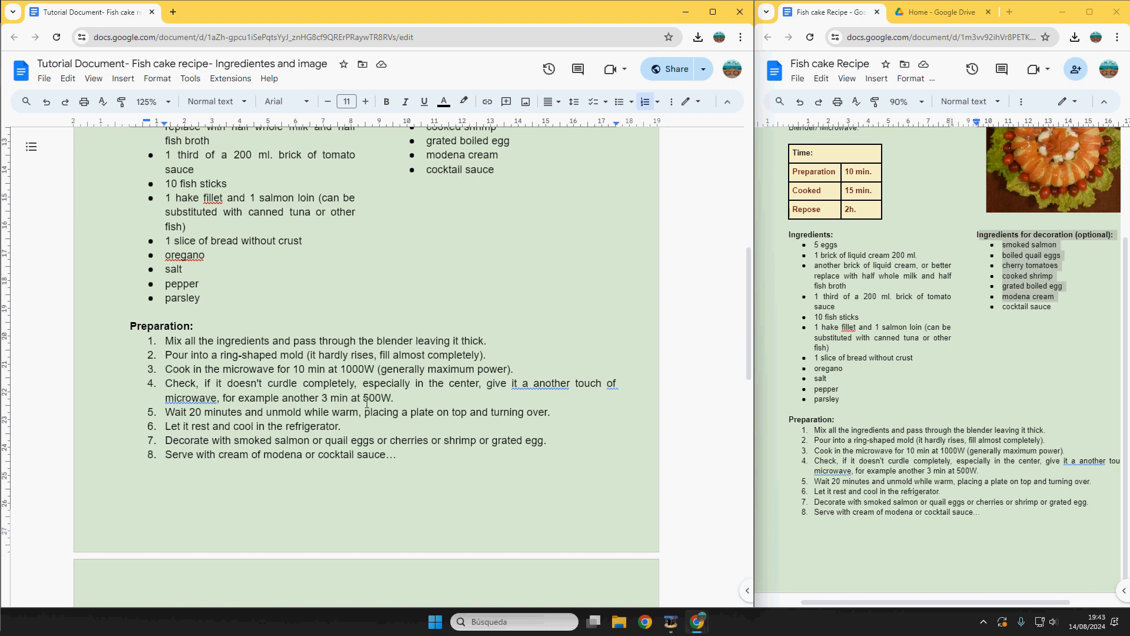
{"action": "scroll", "coordinate": [376, 425], "scroll_direction": "down", "scroll_amount": 4}
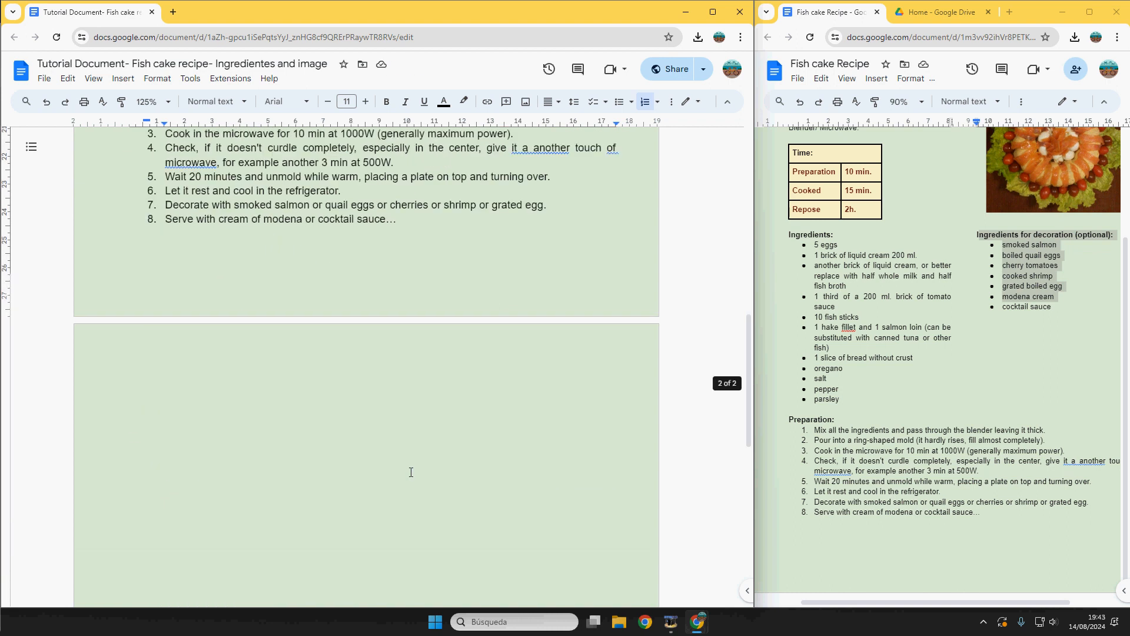
{"action": "scroll", "coordinate": [395, 474], "scroll_direction": "up", "scroll_amount": 1}
Step: Delete the empty line below step 8 to remove the blank second page
{"action": "left_click", "coordinate": [444, 294]}
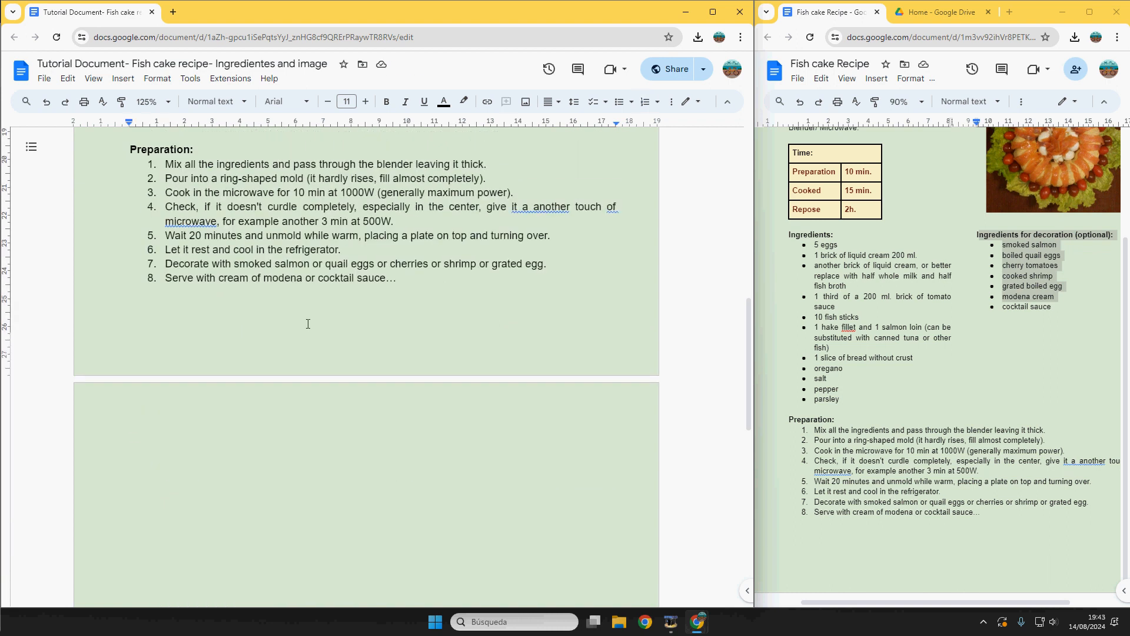
{"action": "key", "text": "Delete"}
{"action": "scroll", "coordinate": [300, 318], "scroll_direction": "up", "scroll_amount": 6}
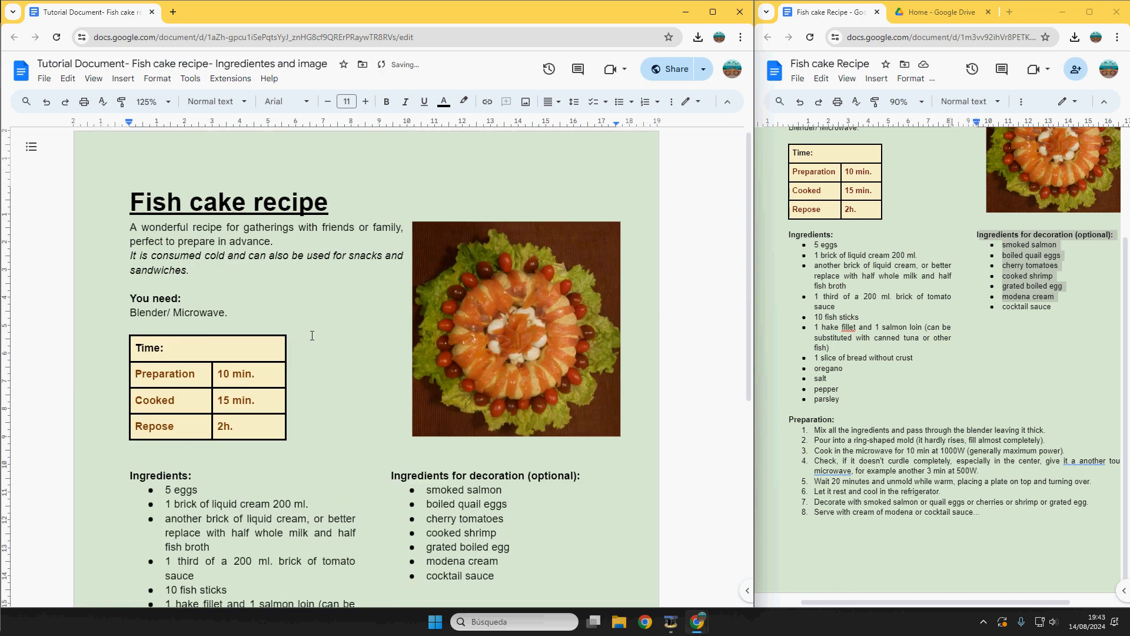
{"action": "scroll", "coordinate": [317, 344], "scroll_direction": "down", "scroll_amount": 2}
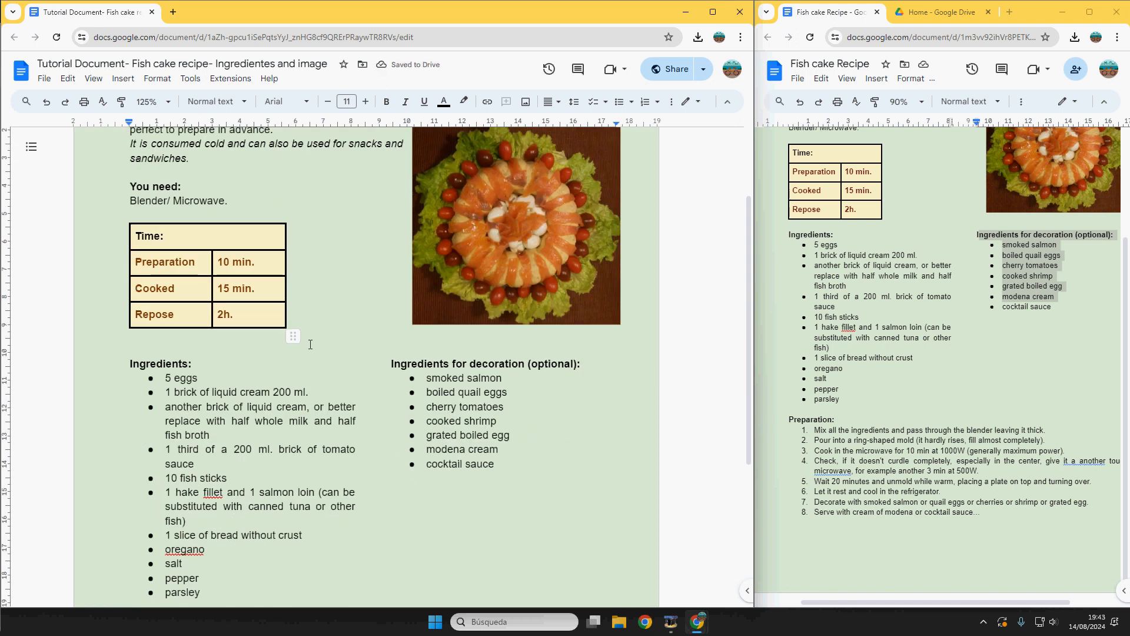
{"action": "scroll", "coordinate": [315, 339], "scroll_direction": "down", "scroll_amount": 1}
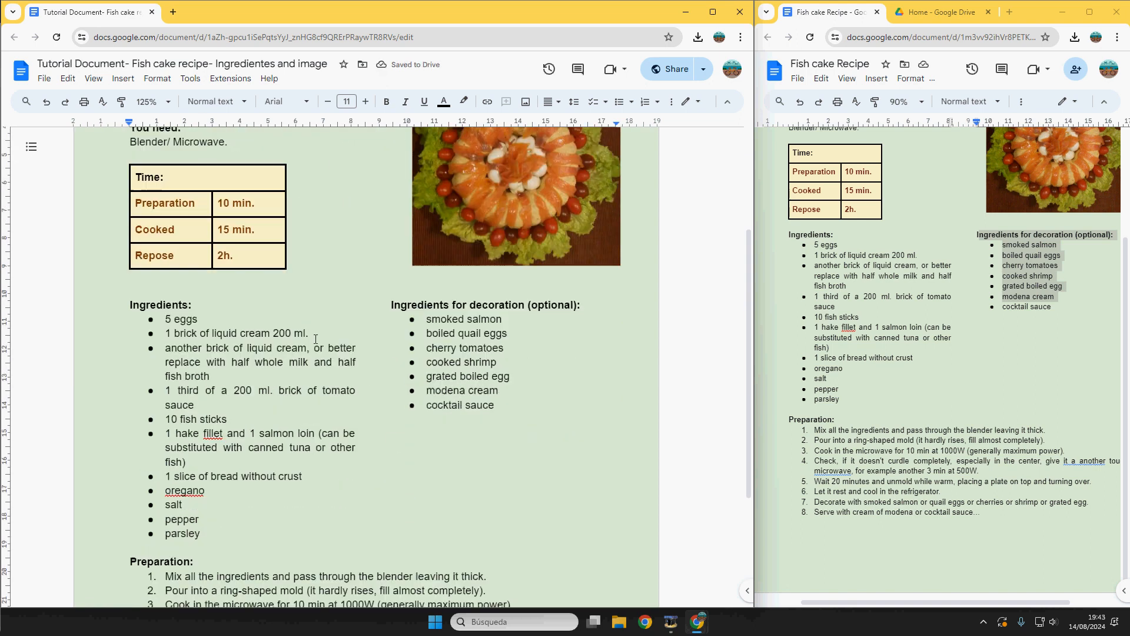
Step: Download the recipe as a PDF document (.pdf) and open it in a new tab
{"action": "left_click", "coordinate": [45, 80]}
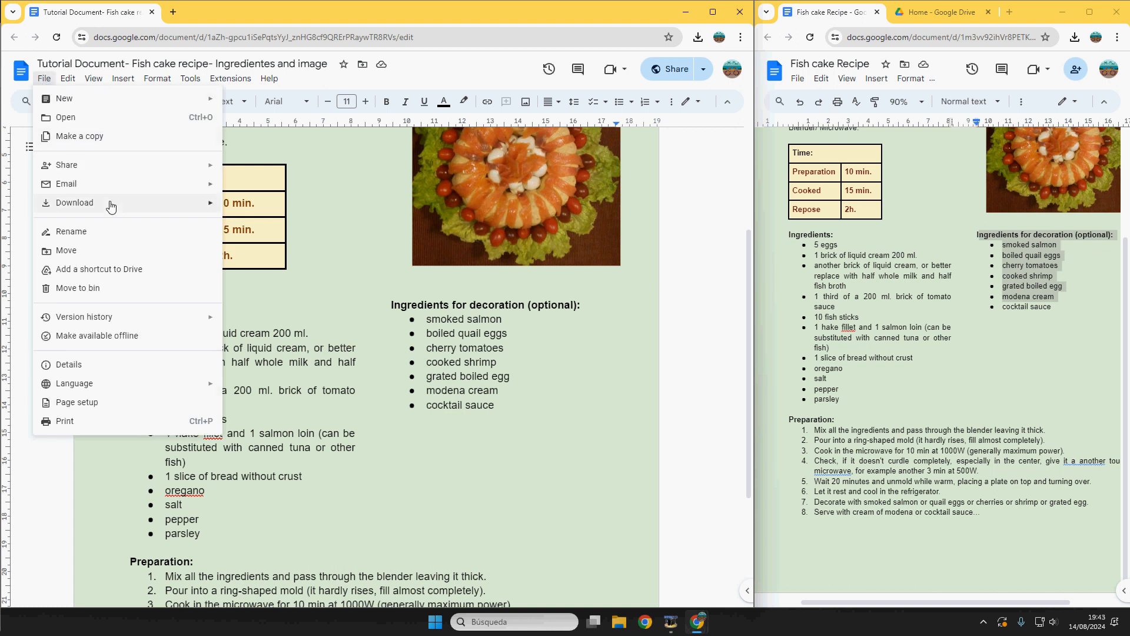
{"action": "mouse_move", "coordinate": [141, 203]}
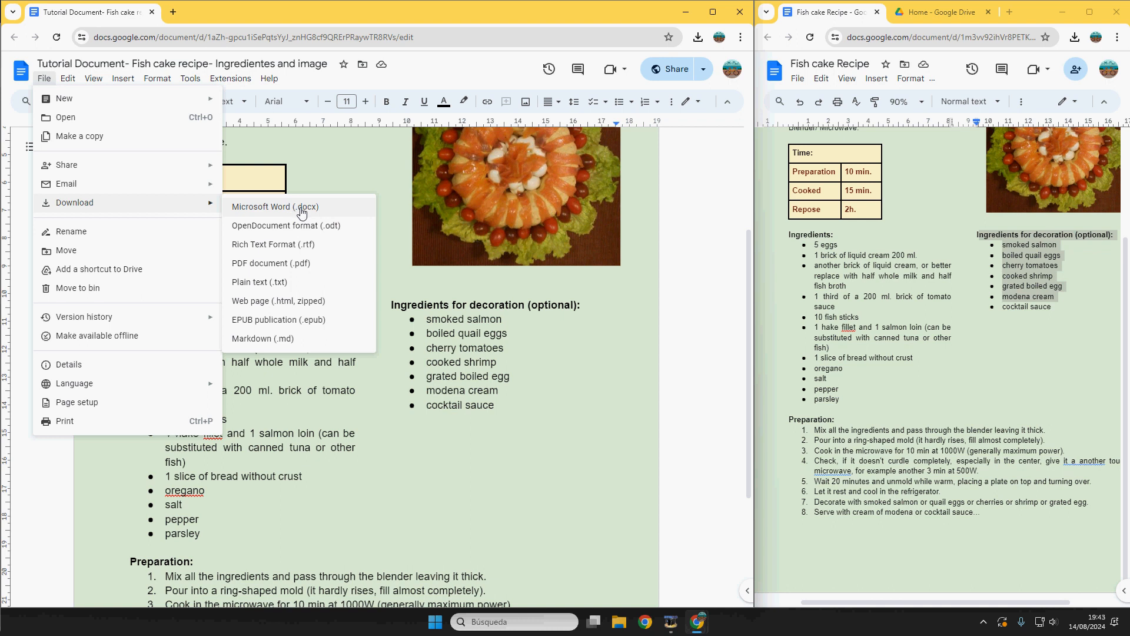
{"action": "left_click", "coordinate": [302, 264]}
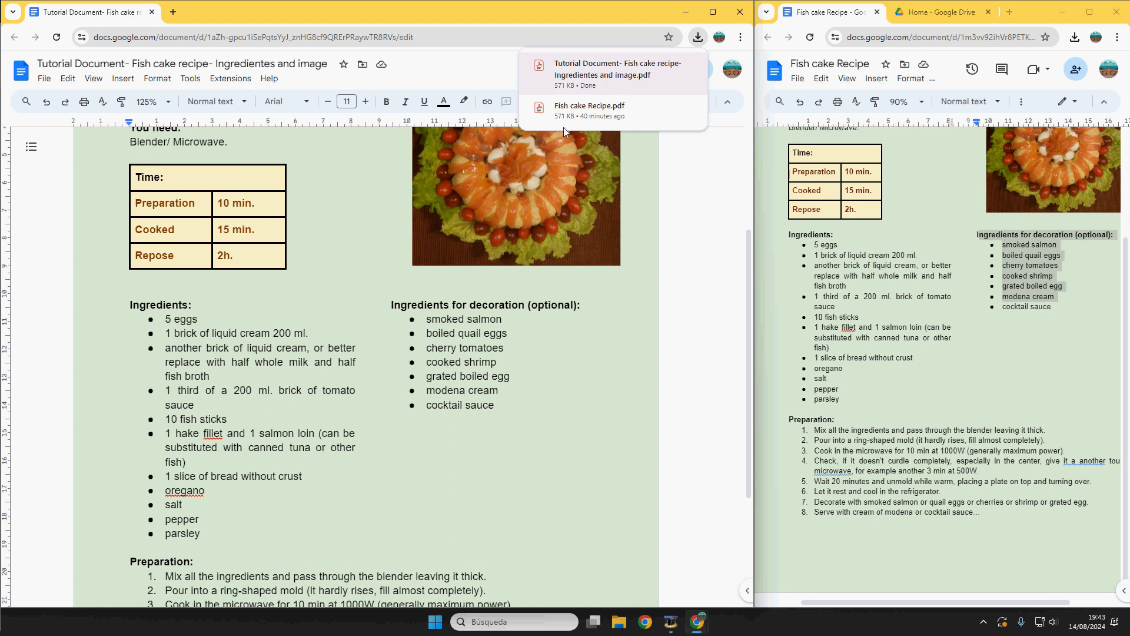
{"action": "left_click", "coordinate": [593, 72]}
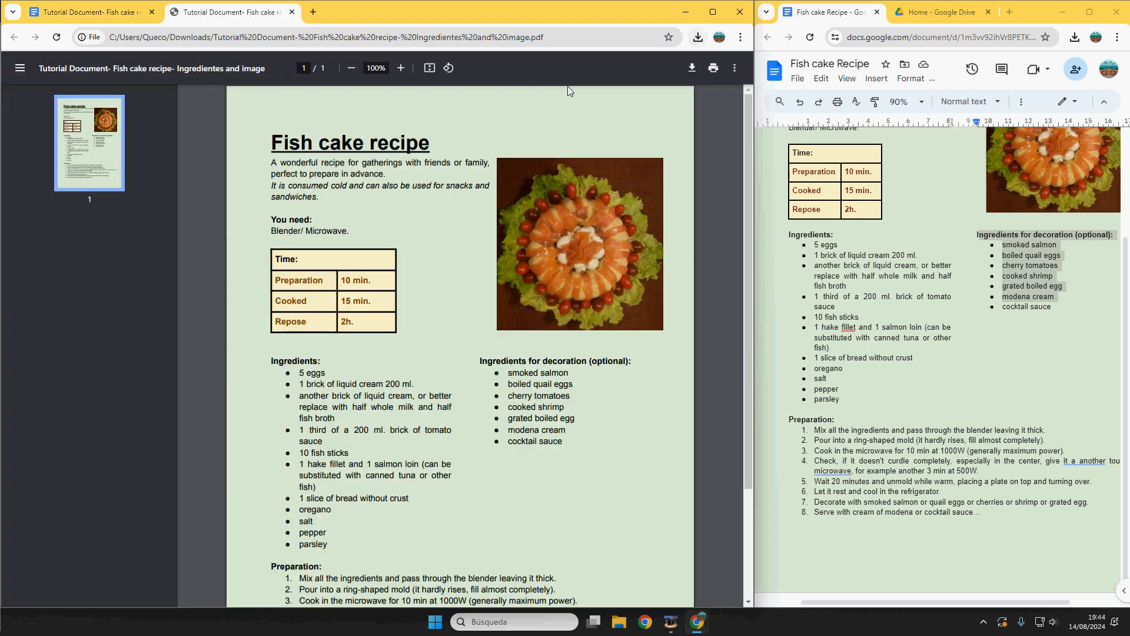
Step: Maximize the Chrome window and scroll through the one-page recipe PDF
{"action": "left_click", "coordinate": [713, 12]}
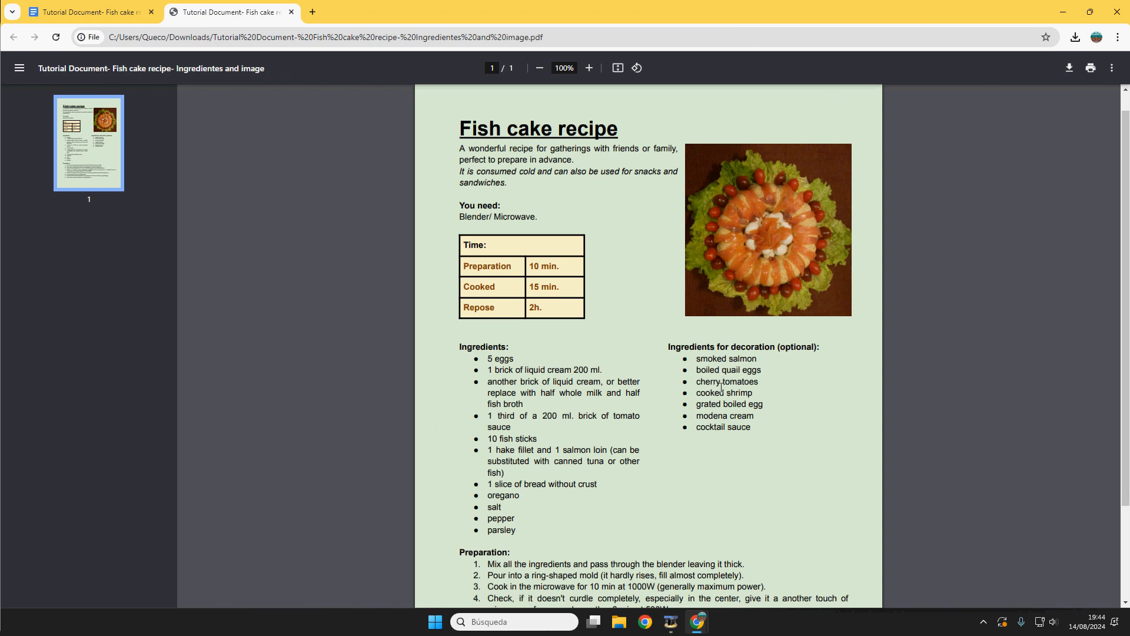
{"action": "scroll", "coordinate": [718, 401], "scroll_direction": "down", "scroll_amount": 3}
{"action": "scroll", "coordinate": [714, 419], "scroll_direction": "up", "scroll_amount": 3}
{"action": "scroll", "coordinate": [685, 404], "scroll_direction": "down", "scroll_amount": 3}
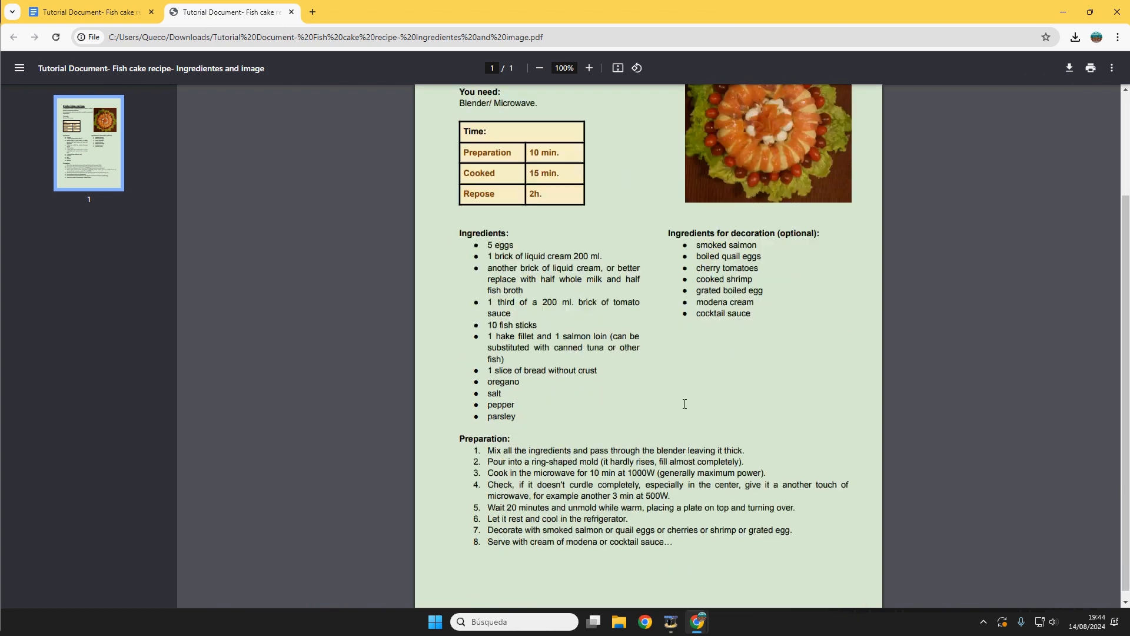
{"action": "scroll", "coordinate": [681, 406], "scroll_direction": "up", "scroll_amount": 3}
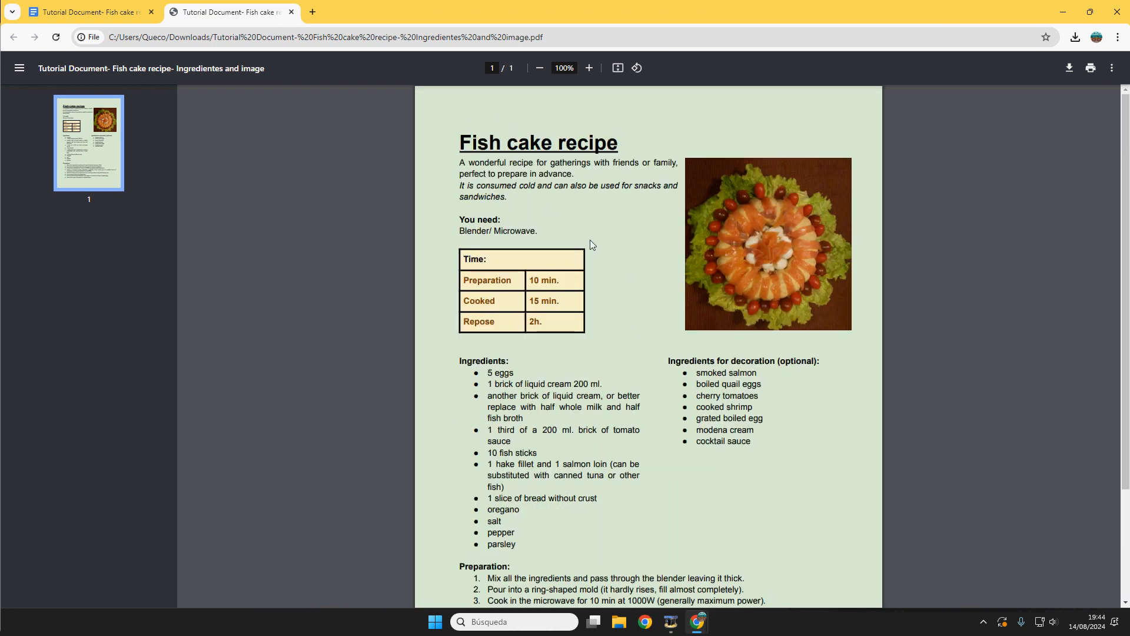